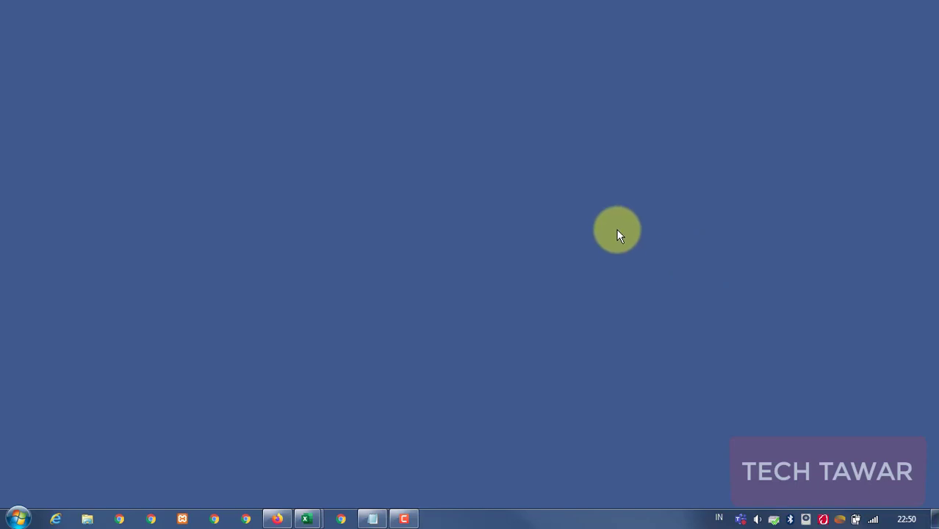
# Launch Google Chrome and load office.com.
pyautogui.click(341, 518)
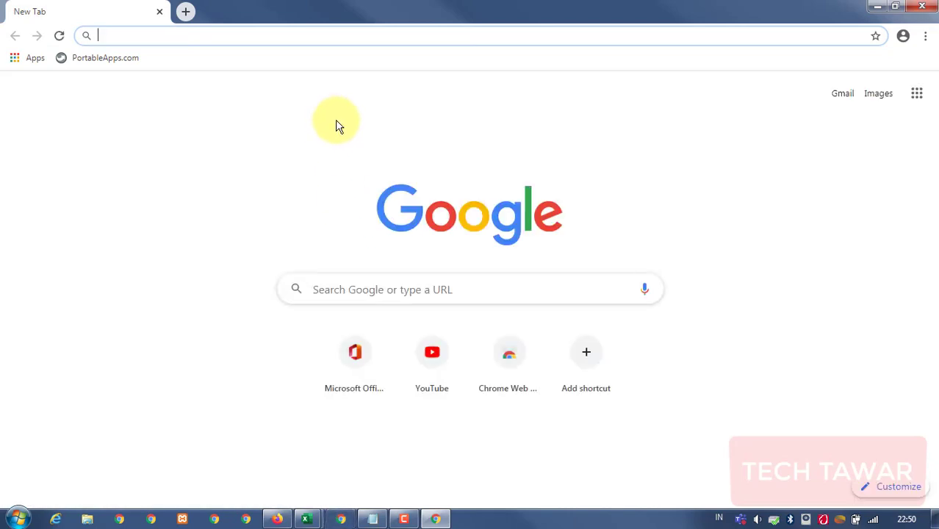
pyautogui.write('of')
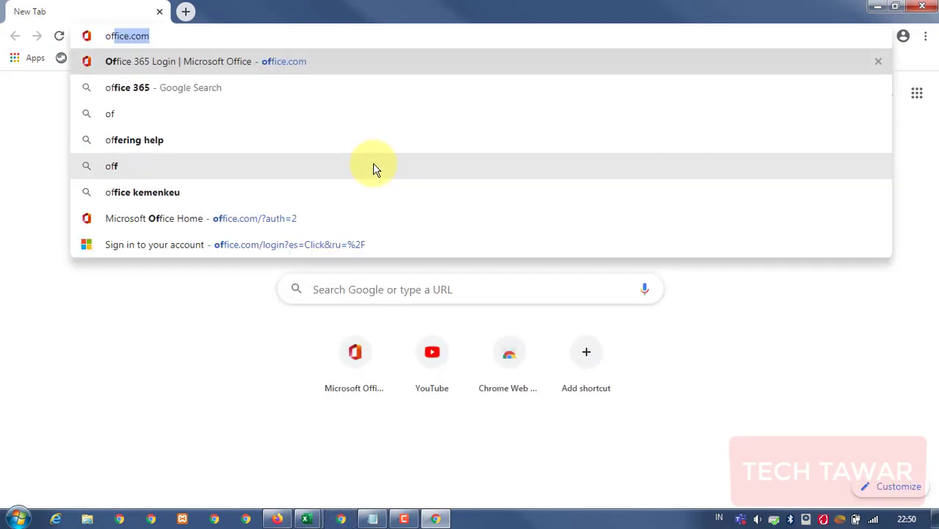
pyautogui.write('fice.com')
pyautogui.press('Return')
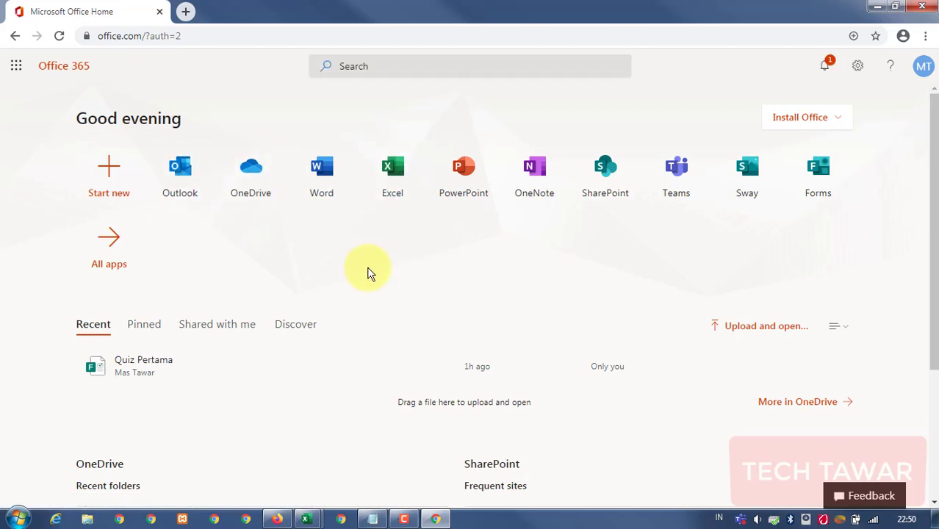
# Sign out of the Office 365 account from the MT avatar panel.
pyautogui.click(915, 71)
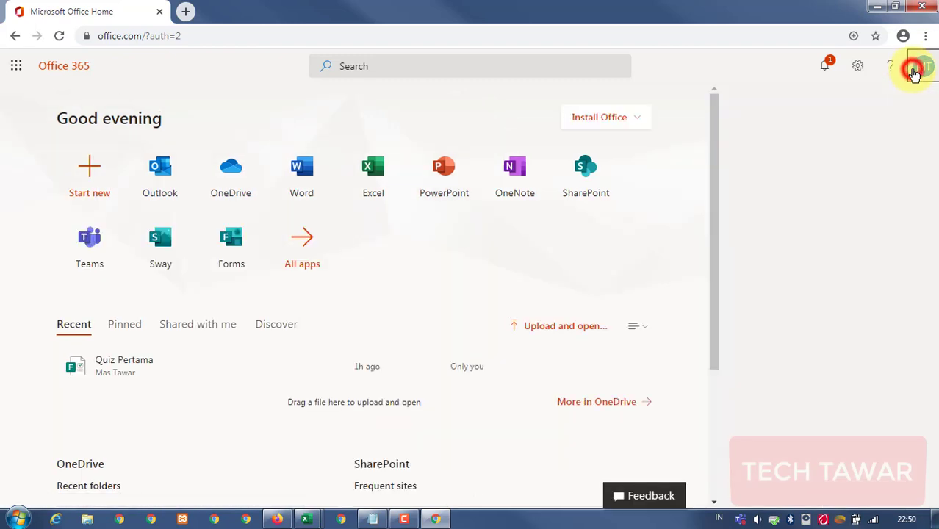
pyautogui.click(829, 205)
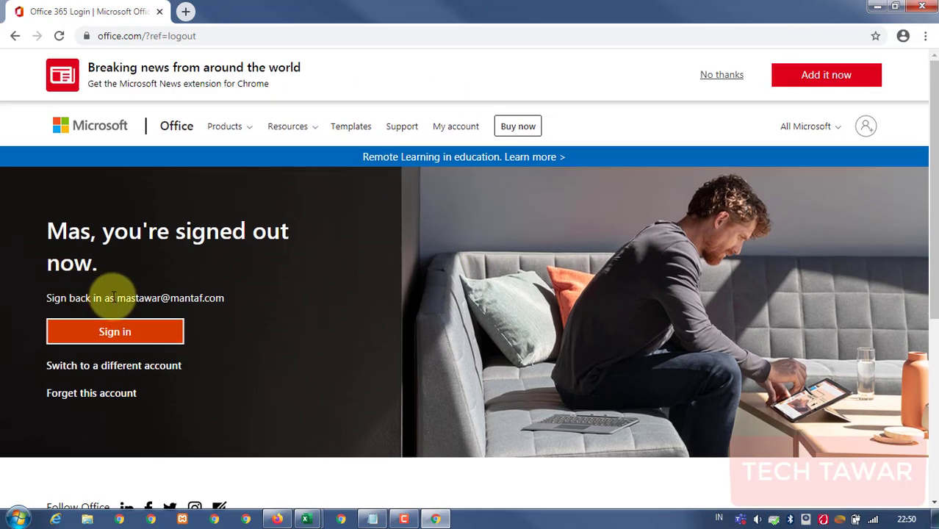
pyautogui.moveTo(117, 296); pyautogui.dragTo(227, 302)
pyautogui.click(250, 321)
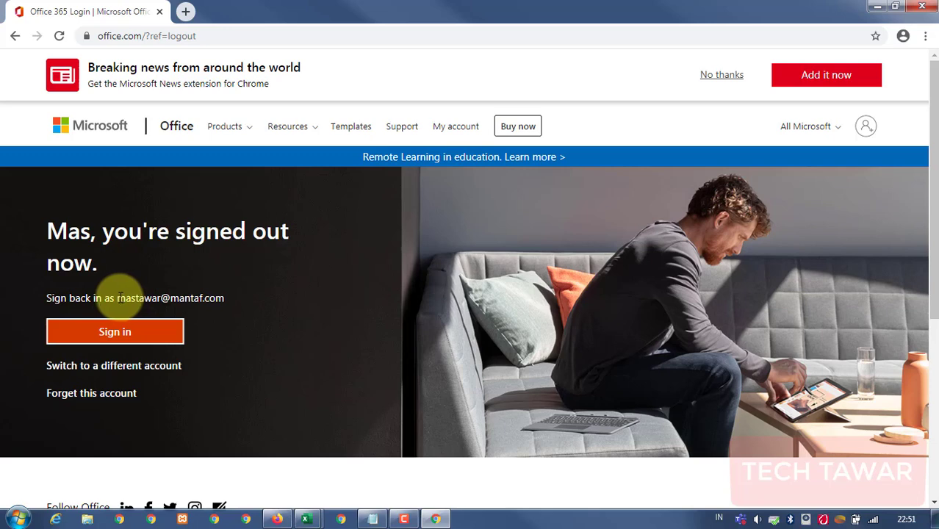
pyautogui.moveTo(117, 297); pyautogui.dragTo(231, 308)
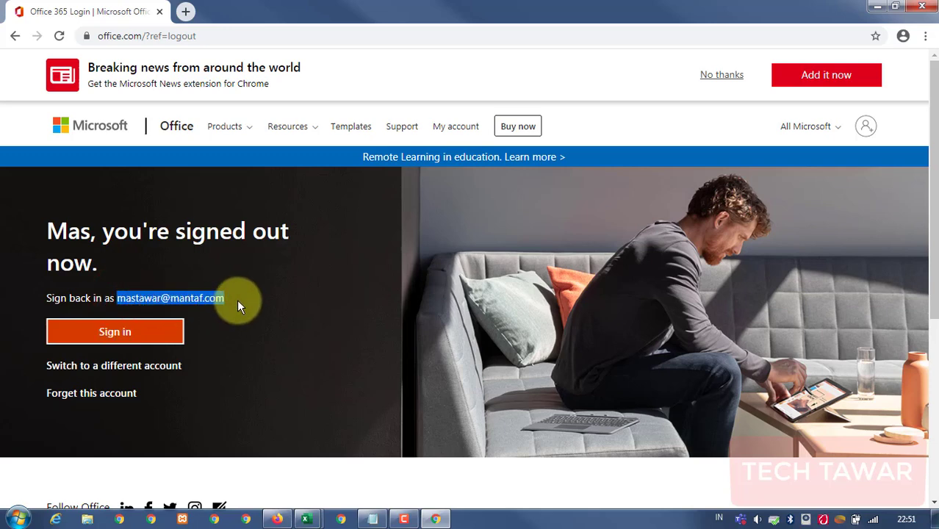
pyautogui.click(261, 324)
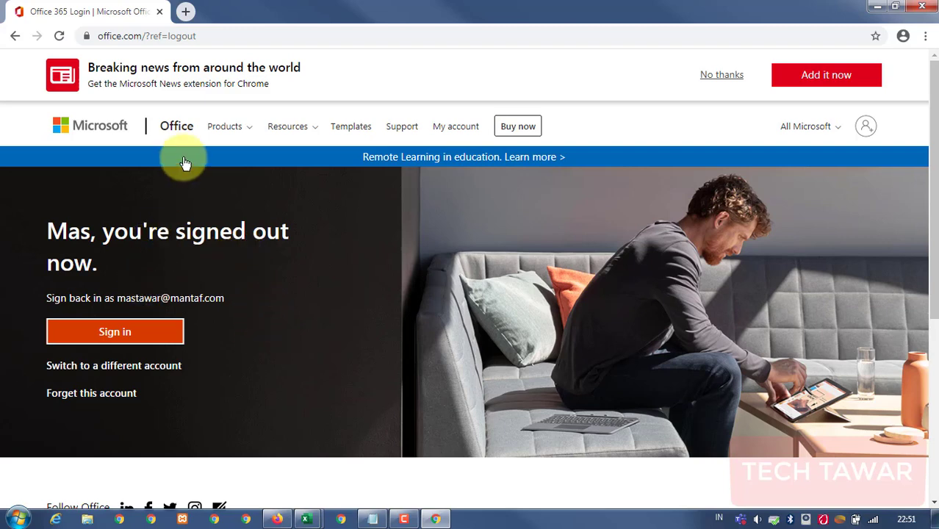
# Remove ?ref=logout from the address and reload office.com.
pyautogui.moveTo(147, 35); pyautogui.dragTo(262, 36)
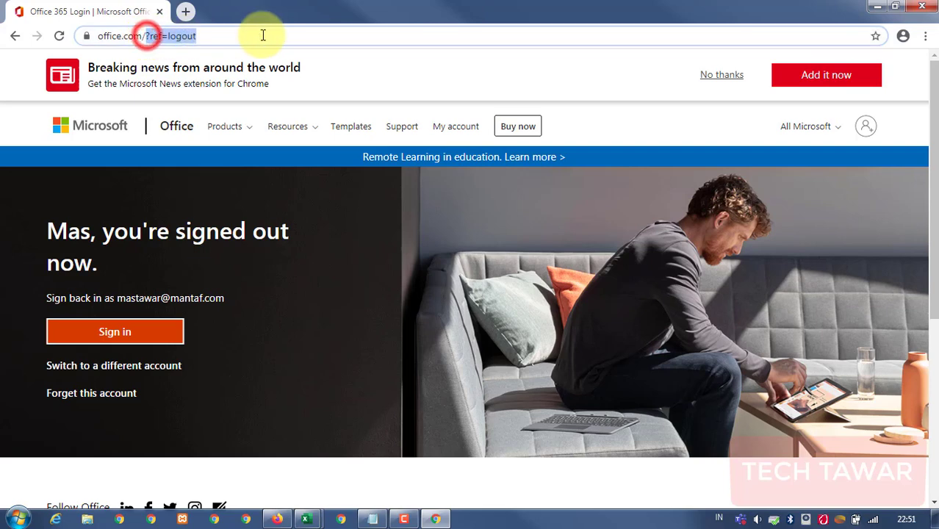
pyautogui.press('BackSpace')
pyautogui.press('Return')
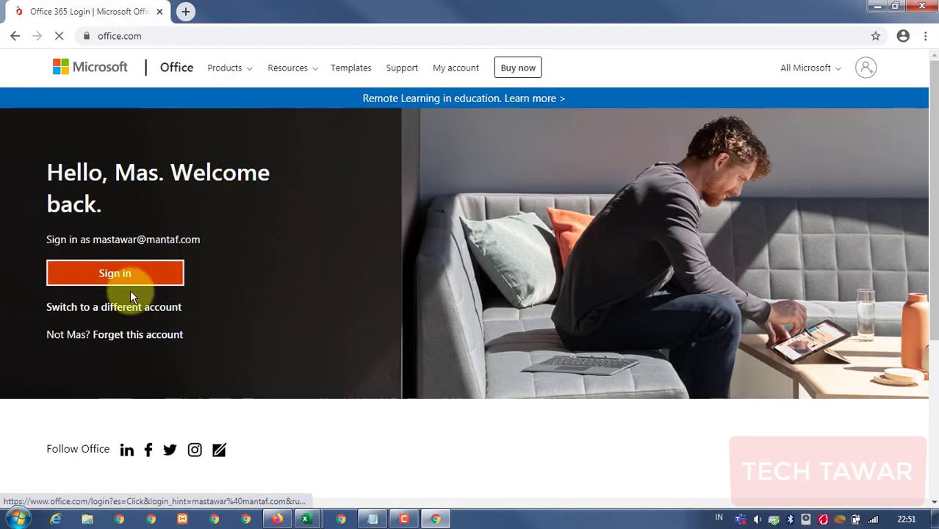
# Sign back in with the account password and choose Yes to stay signed in.
pyautogui.click(113, 273)
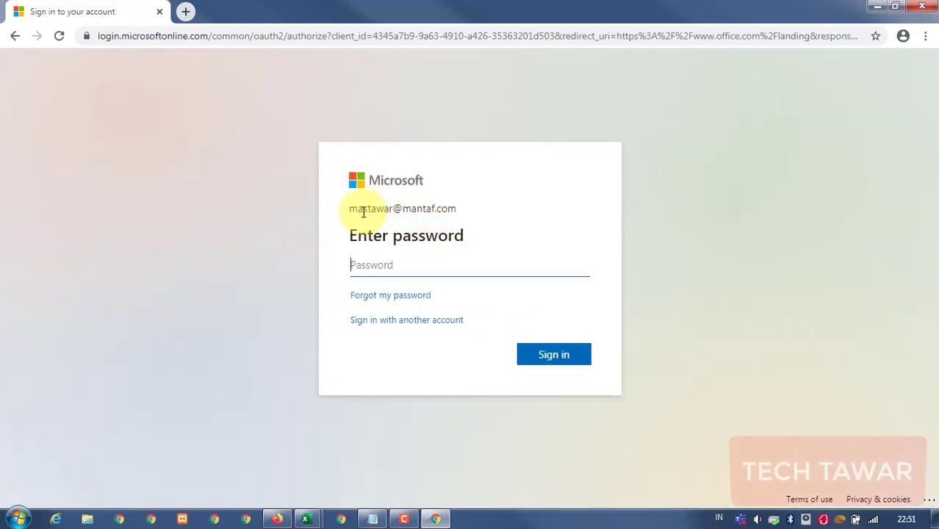
pyautogui.click(350, 208)
pyautogui.moveTo(349, 209); pyautogui.dragTo(465, 219)
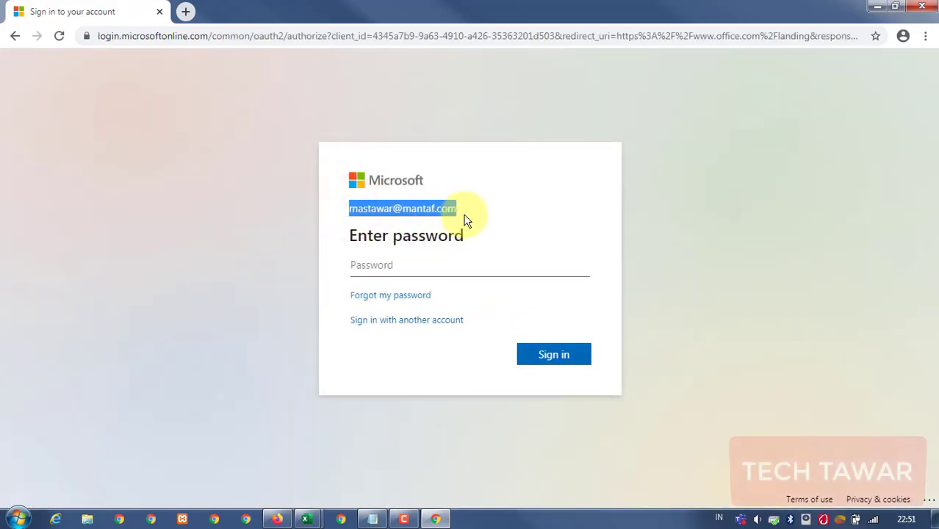
pyautogui.click(299, 225)
pyautogui.click(395, 266)
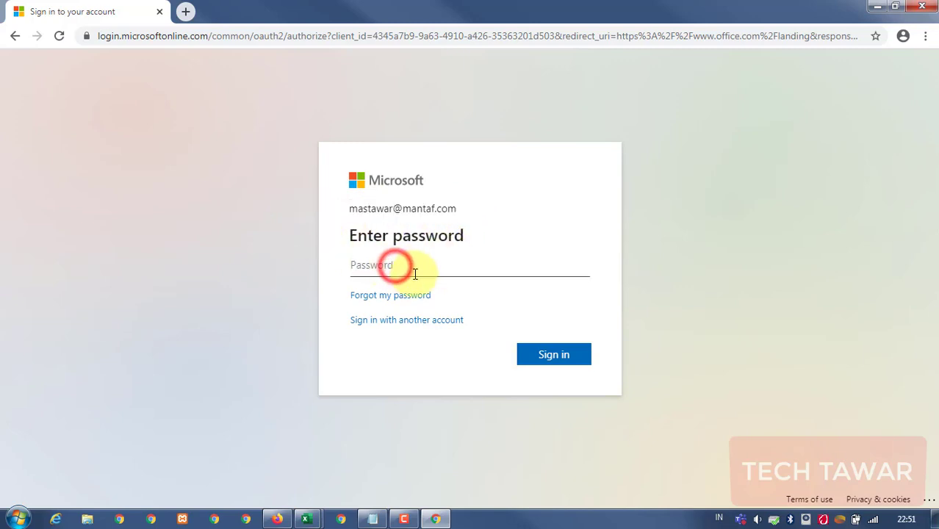
pyautogui.write('•••••••')
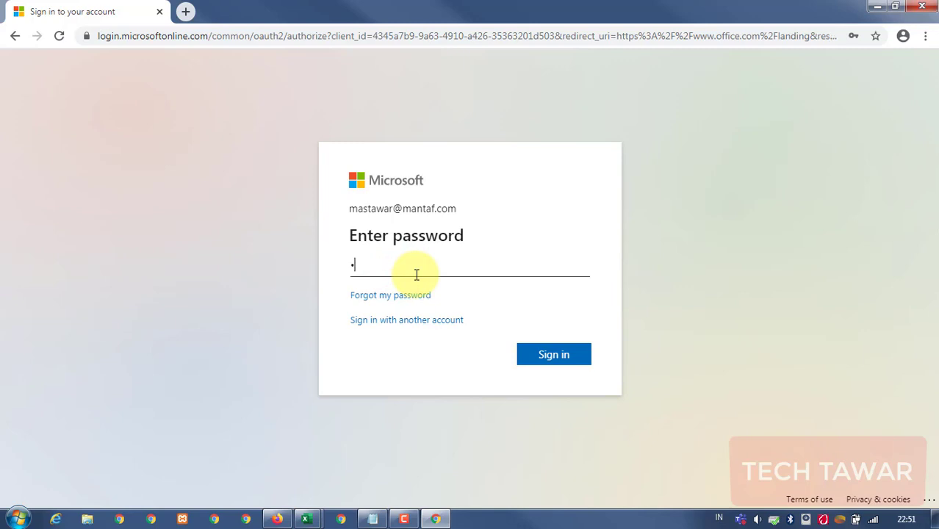
pyautogui.write('••')
pyautogui.press('Return')
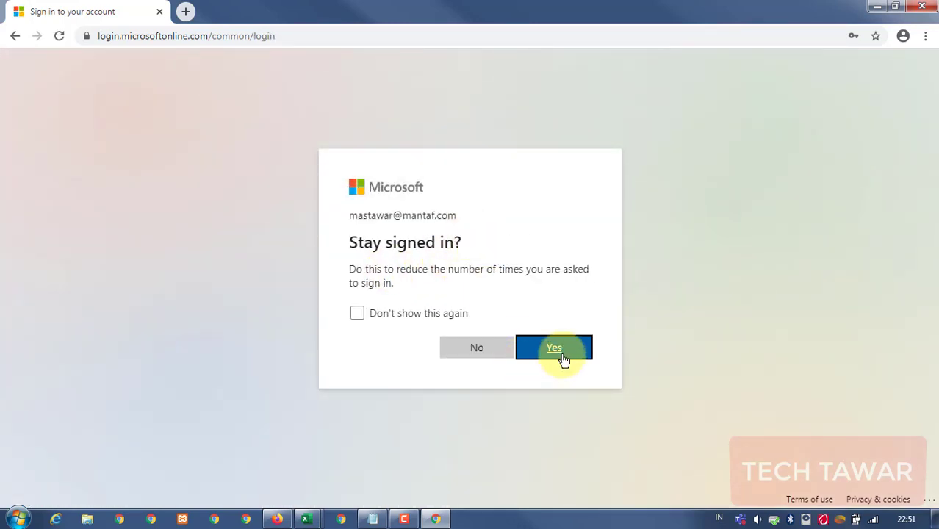
pyautogui.click(561, 352)
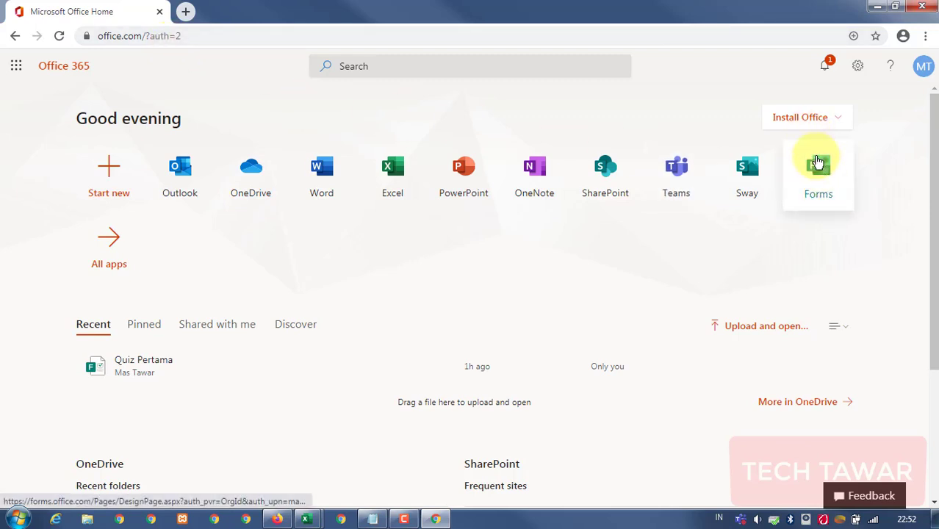
# Open Forms and view Quiz Pertama's 0 responses, then its questions.
pyautogui.click(819, 172)
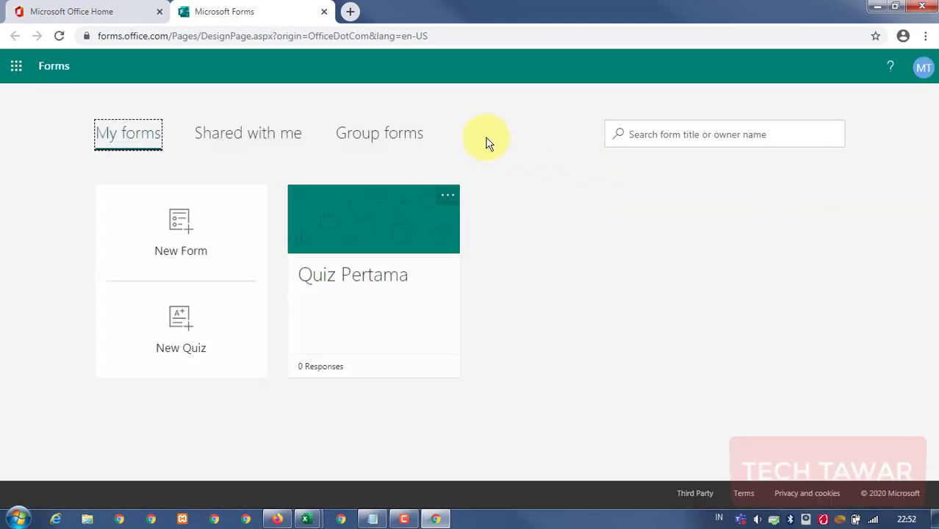
pyautogui.click(405, 239)
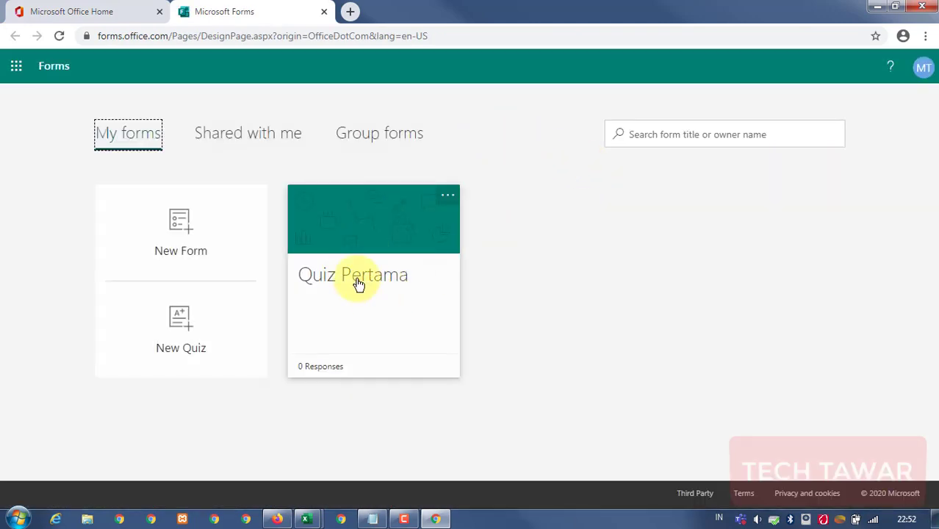
pyautogui.click(435, 247)
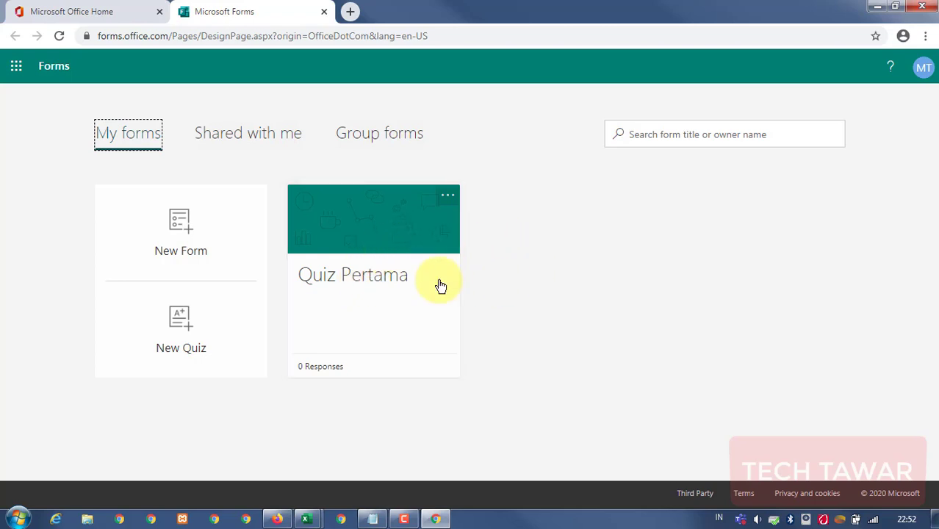
pyautogui.click(381, 259)
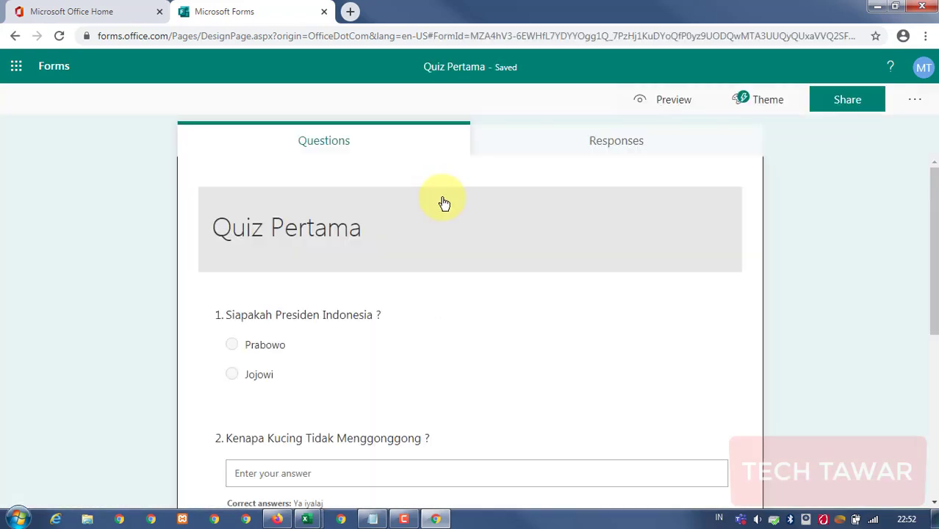
pyautogui.click(607, 145)
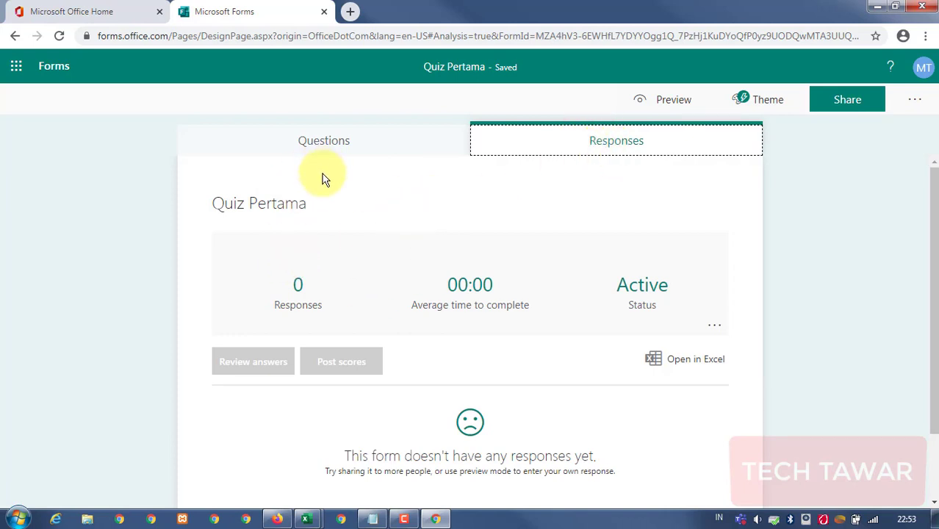
pyautogui.click(334, 144)
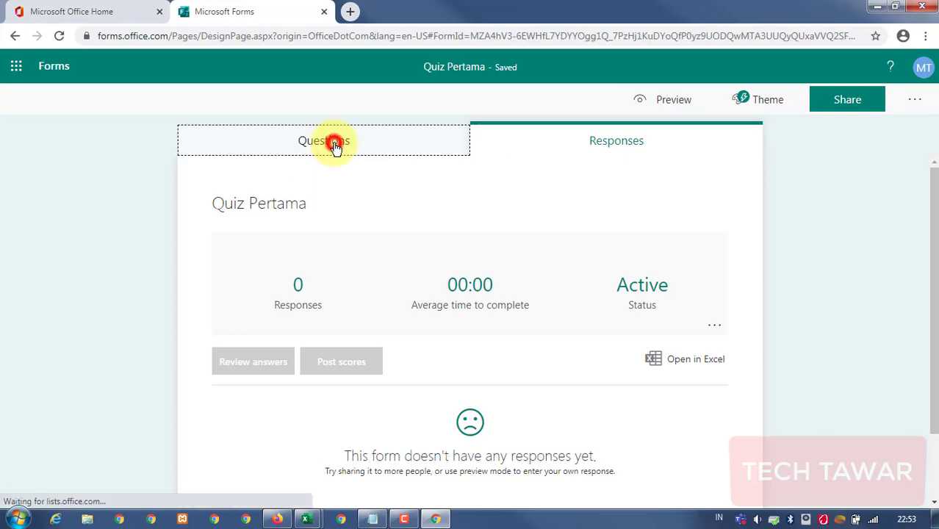
# Switch tabs, then go back to the My forms list.
pyautogui.click(97, 14)
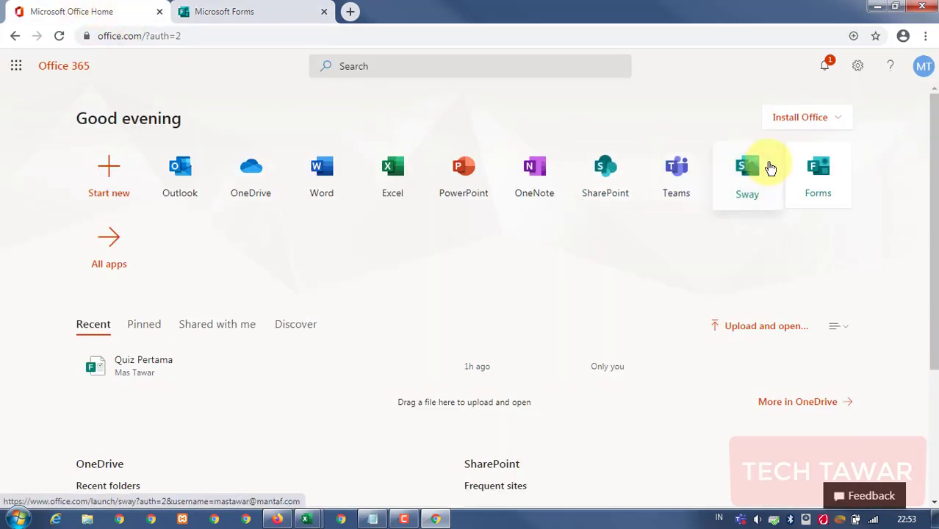
pyautogui.click(268, 11)
pyautogui.click(16, 37)
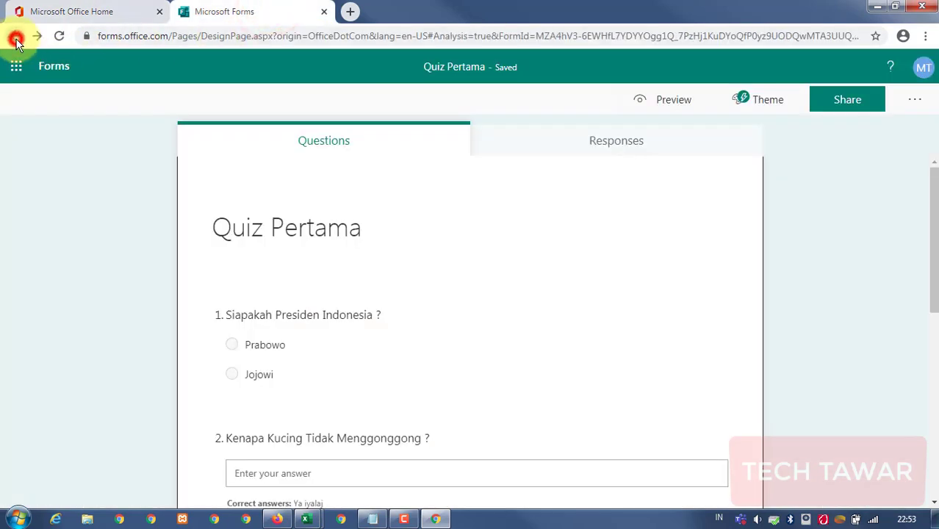
pyautogui.click(17, 39)
pyautogui.click(17, 39)
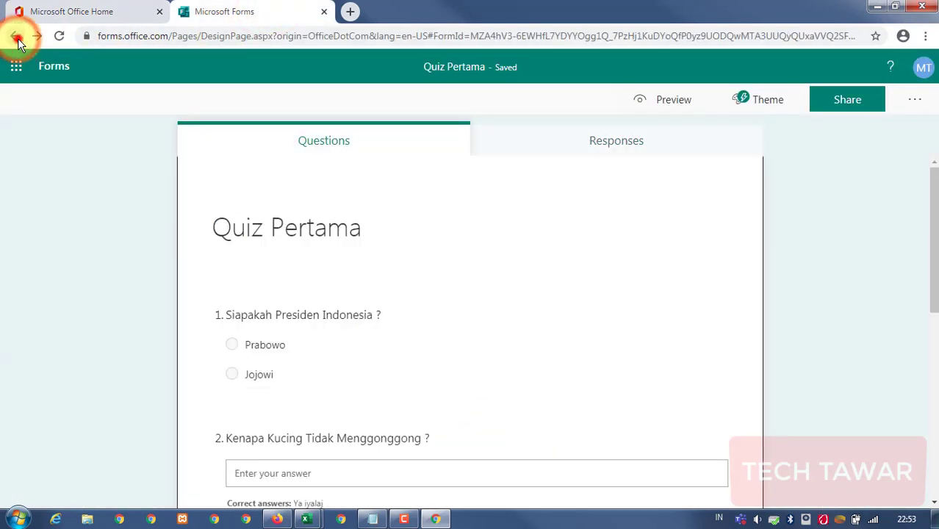
pyautogui.click(16, 38)
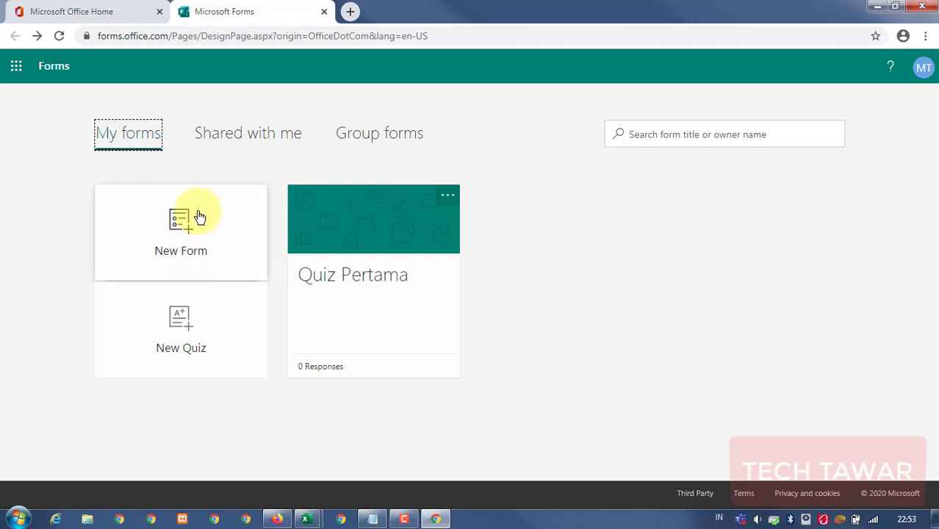
# Create a new blank form titled 'Quiz Training Office 365'.
pyautogui.click(171, 235)
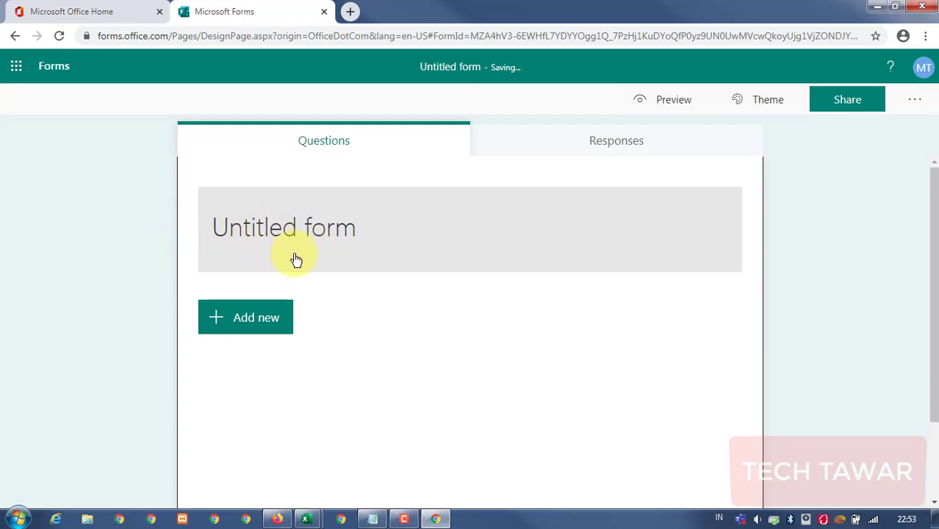
pyautogui.click(320, 246)
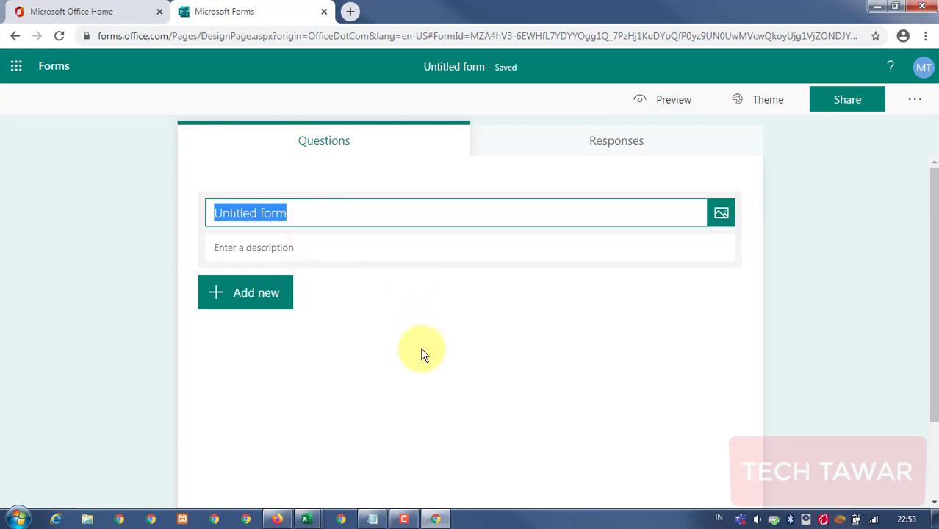
pyautogui.write('Quiz Training')
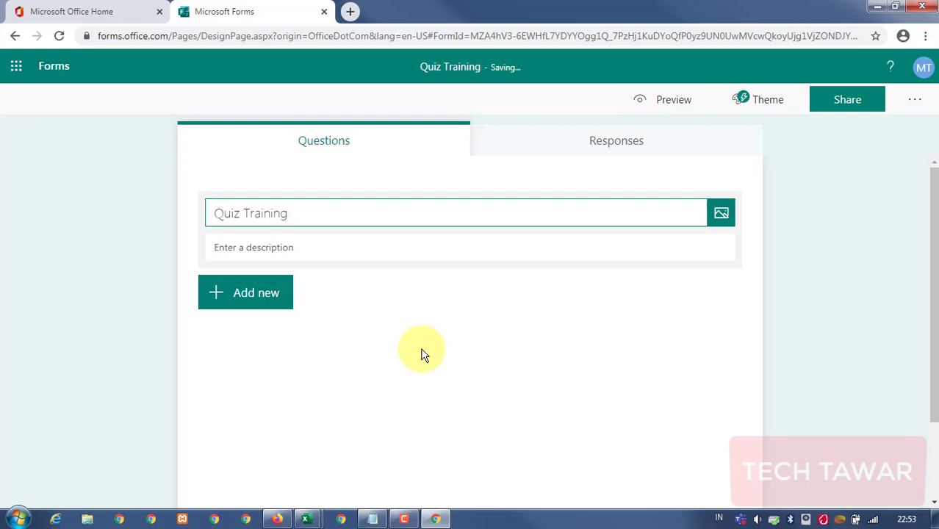
pyautogui.write('fice ')
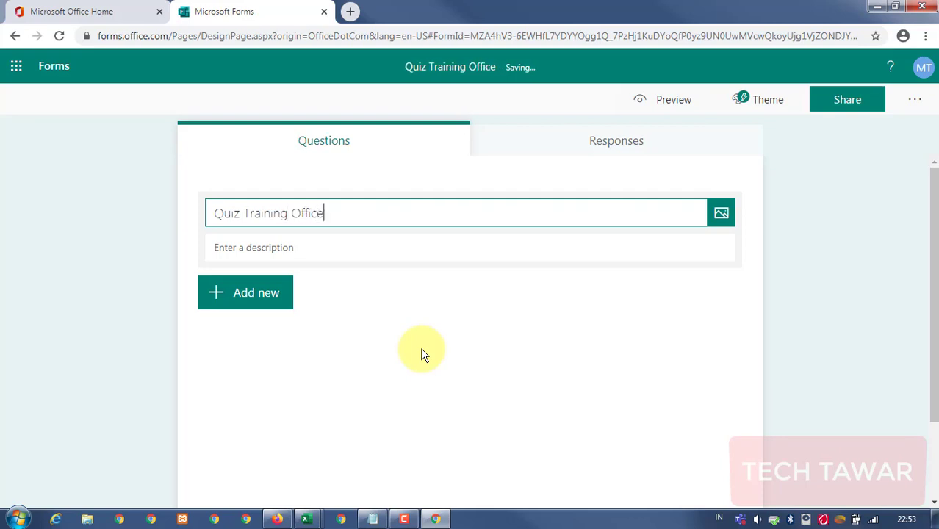
pyautogui.write('365')
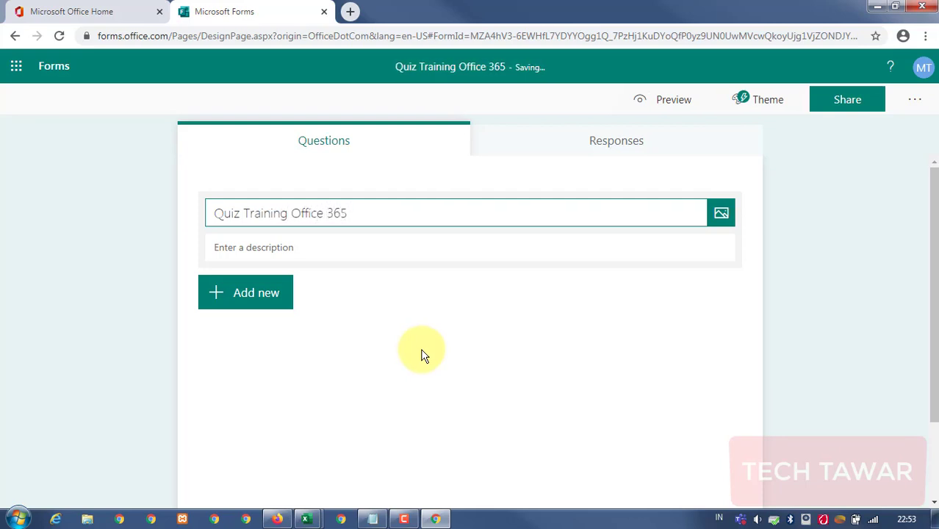
pyautogui.click(713, 336)
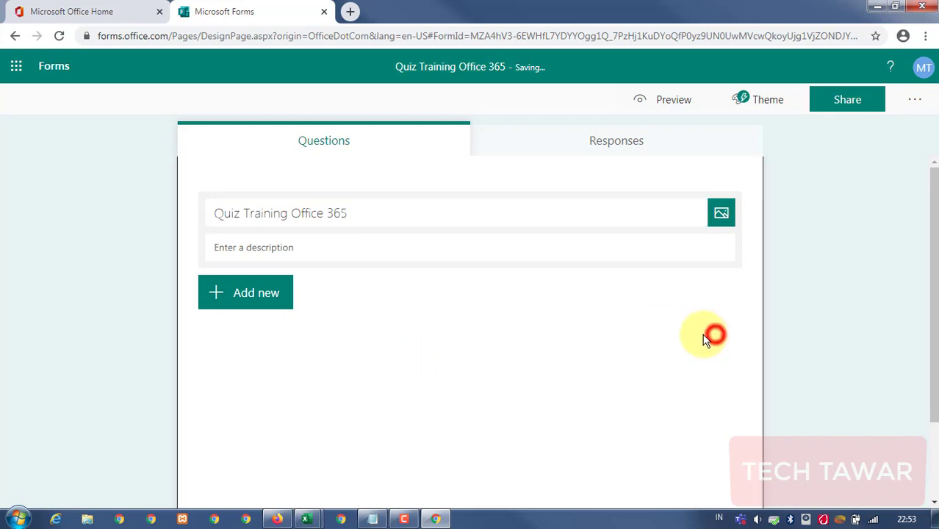
# Check the OneDrive images for the title and close the panel without adding one.
pyautogui.click(722, 215)
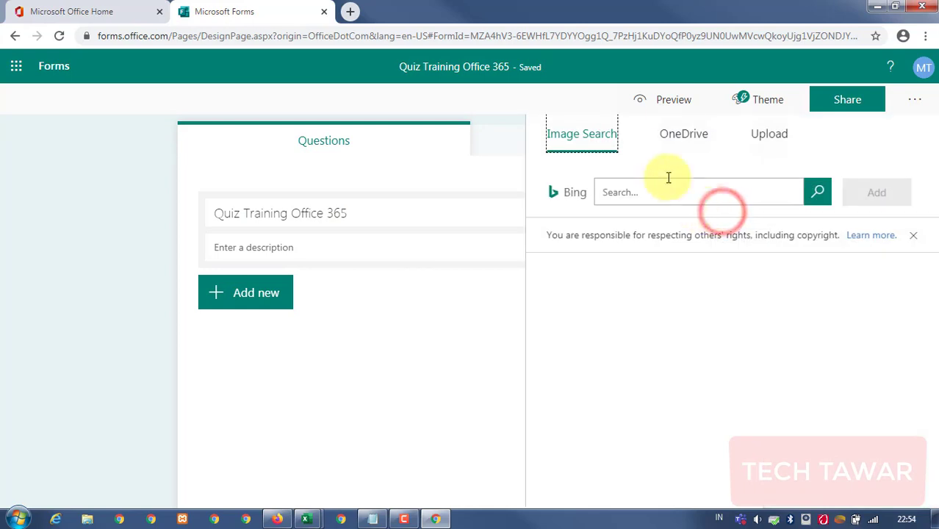
pyautogui.click(677, 136)
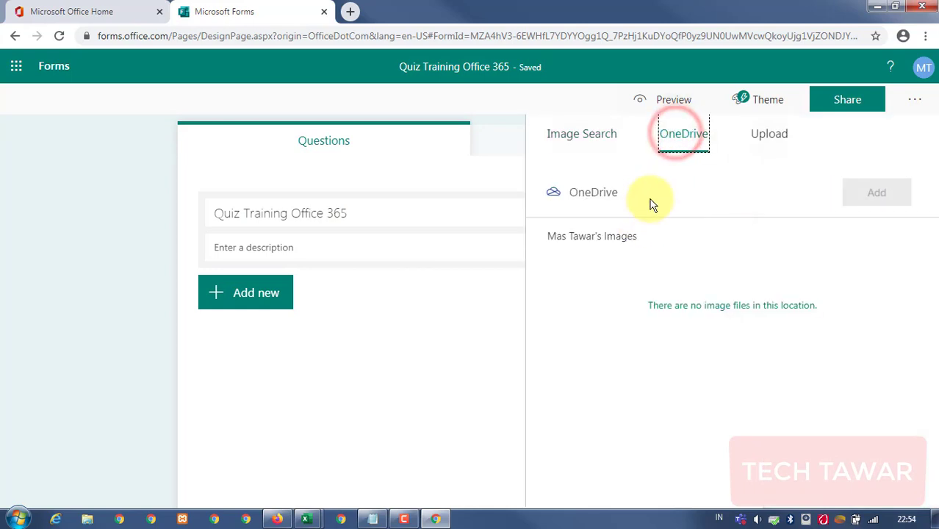
pyautogui.click(447, 325)
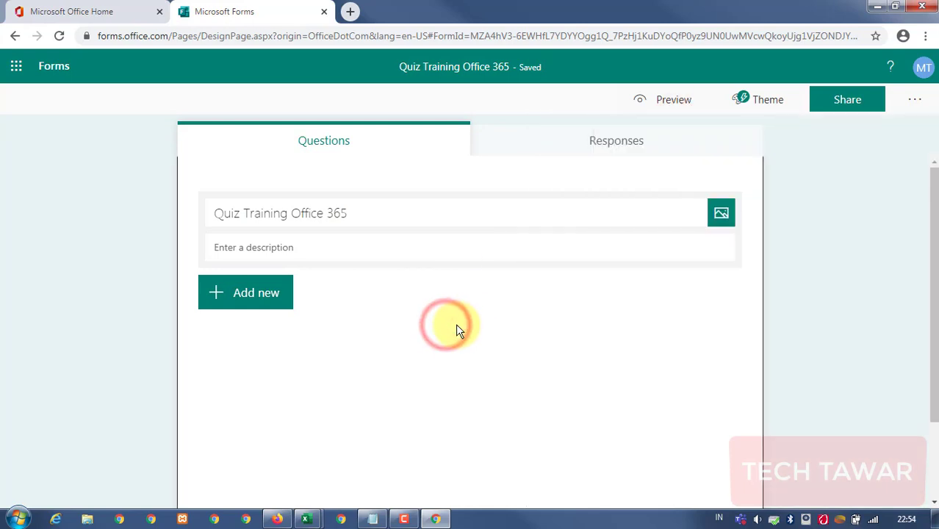
pyautogui.click(24, 516)
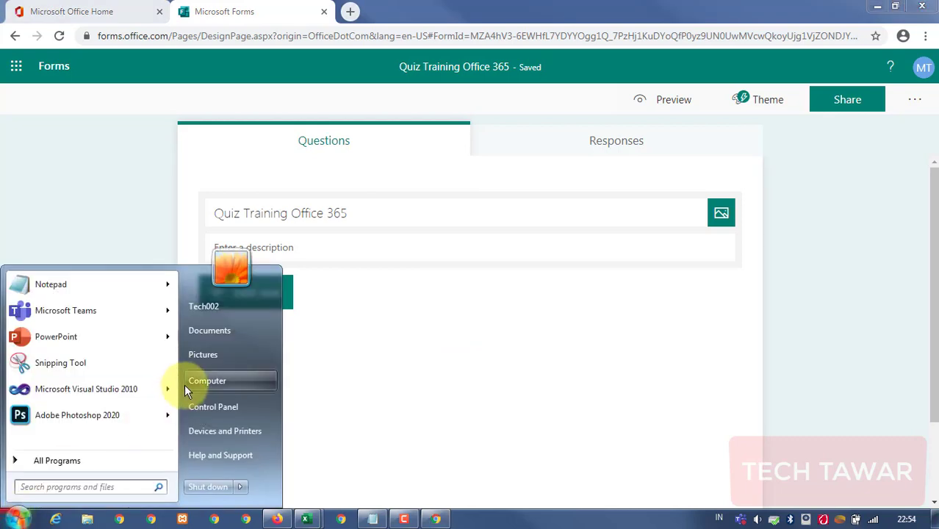
# Open the image folder on DATA (D:) in a smaller Explorer window.
pyautogui.click(220, 382)
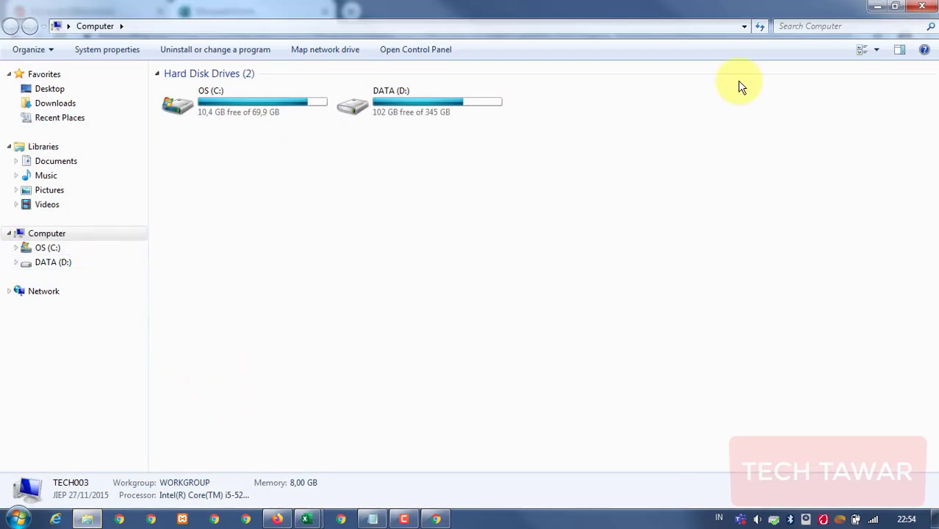
pyautogui.click(892, 7)
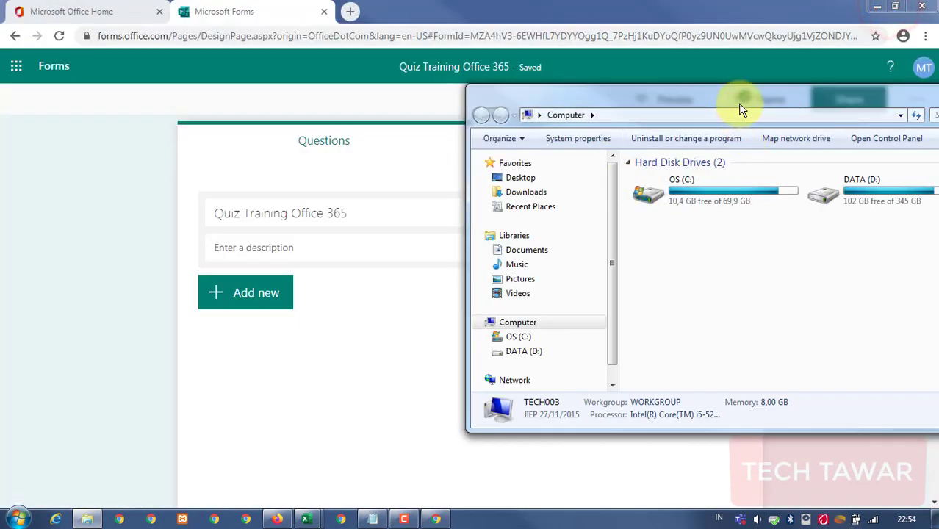
pyautogui.moveTo(739, 101); pyautogui.dragTo(486, 202)
pyautogui.doubleClick(618, 295)
pyautogui.click(576, 331)
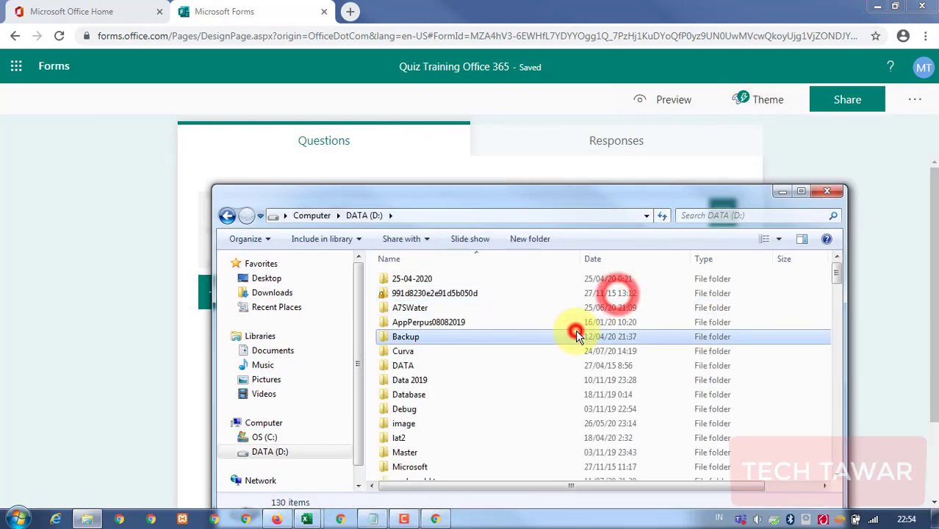
pyautogui.press('i')
pyautogui.doubleClick(433, 424)
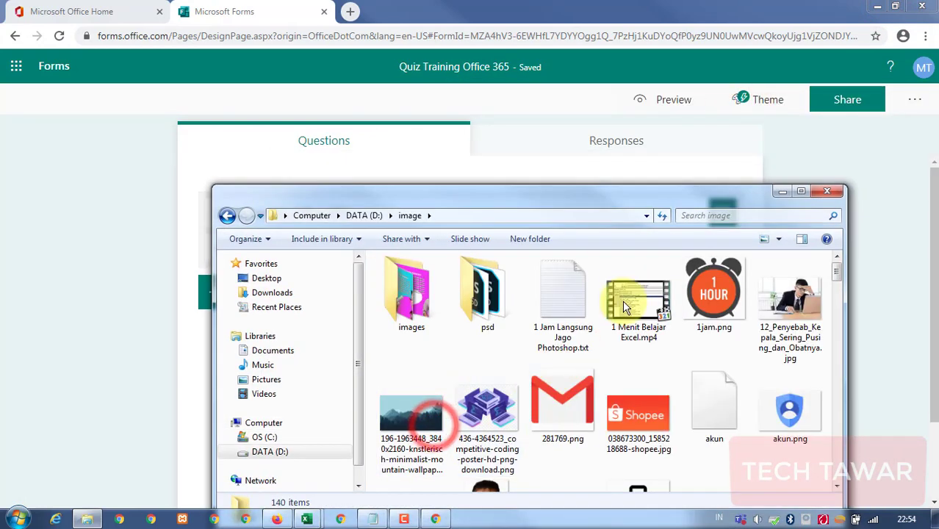
# Select kucing.jpg and ayam.jpg together in the image folder.
pyautogui.scroll(-5, 638, 392)
pyautogui.scroll(-15, 639, 392)
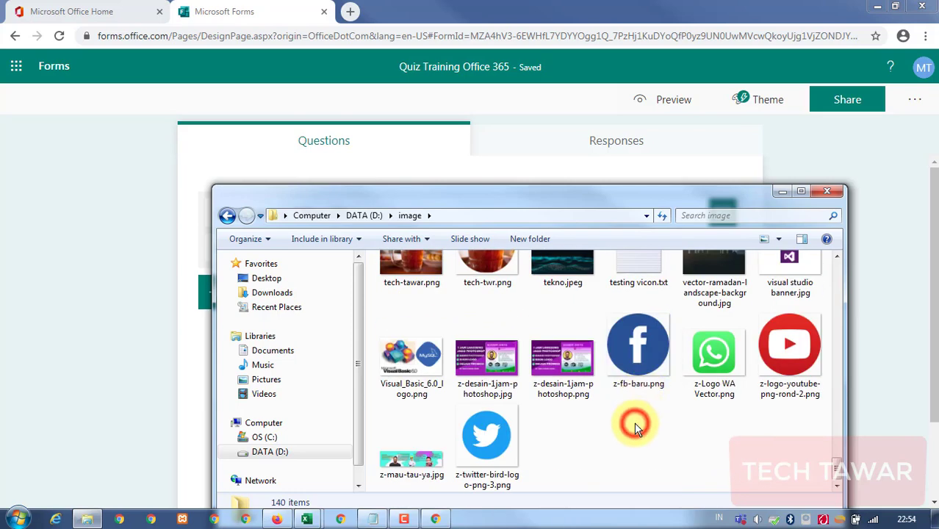
pyautogui.scroll(10, 634, 411)
pyautogui.click(627, 294)
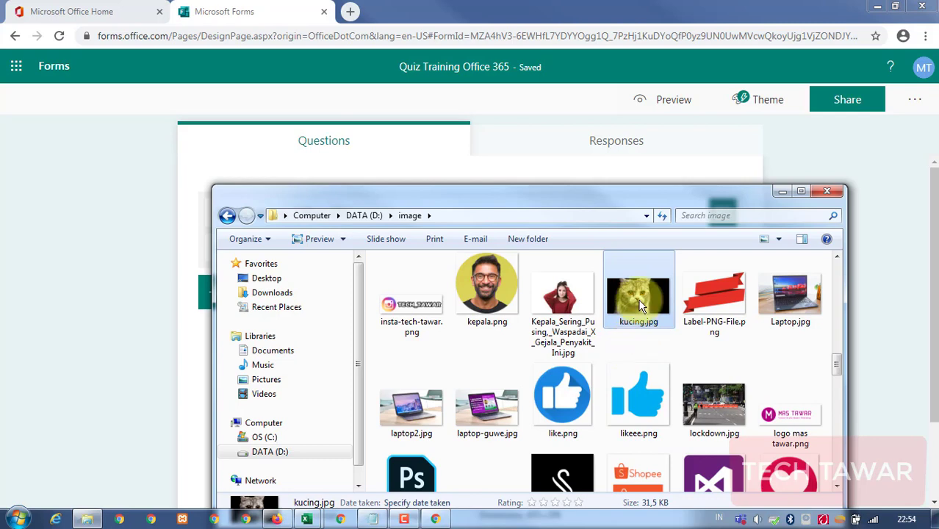
pyautogui.scroll(-3, 687, 344)
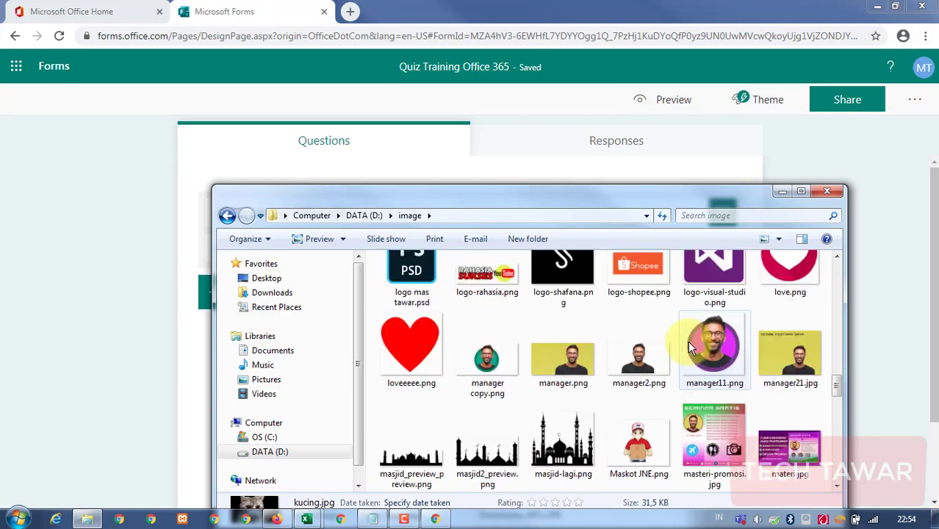
pyautogui.scroll(-15, 689, 346)
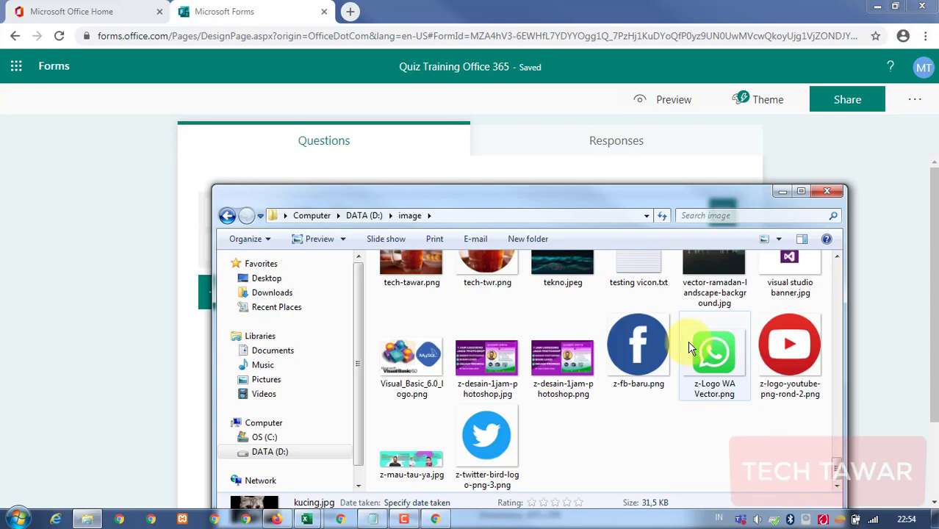
pyautogui.scroll(12, 689, 346)
pyautogui.scroll(-1, 689, 346)
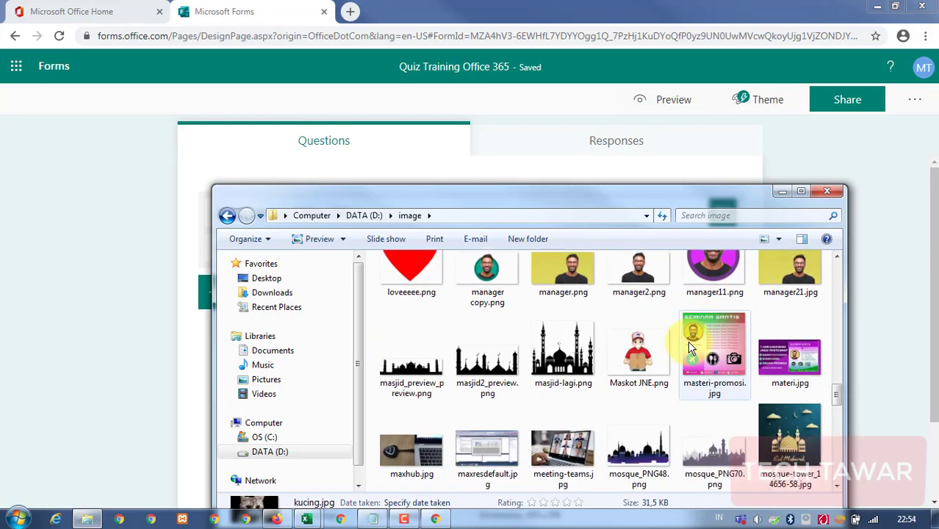
pyautogui.scroll(12, 689, 347)
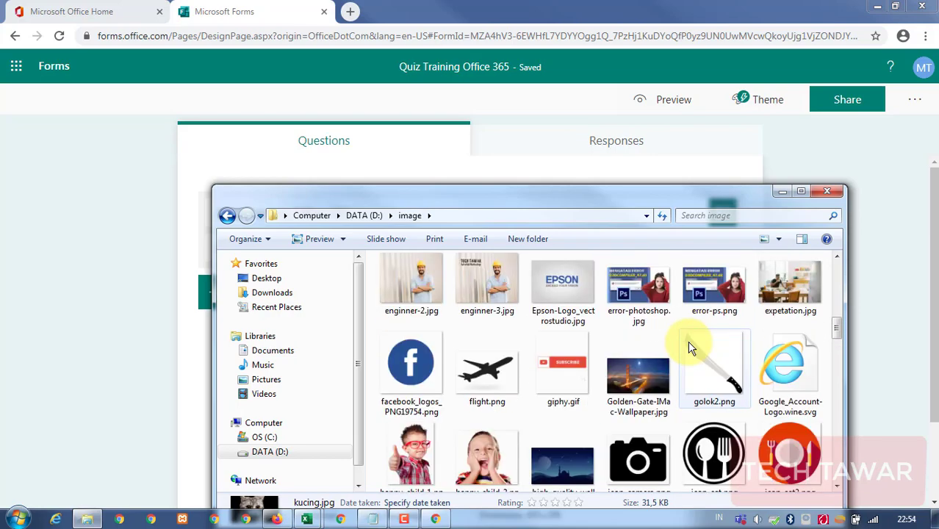
pyautogui.scroll(10, 689, 346)
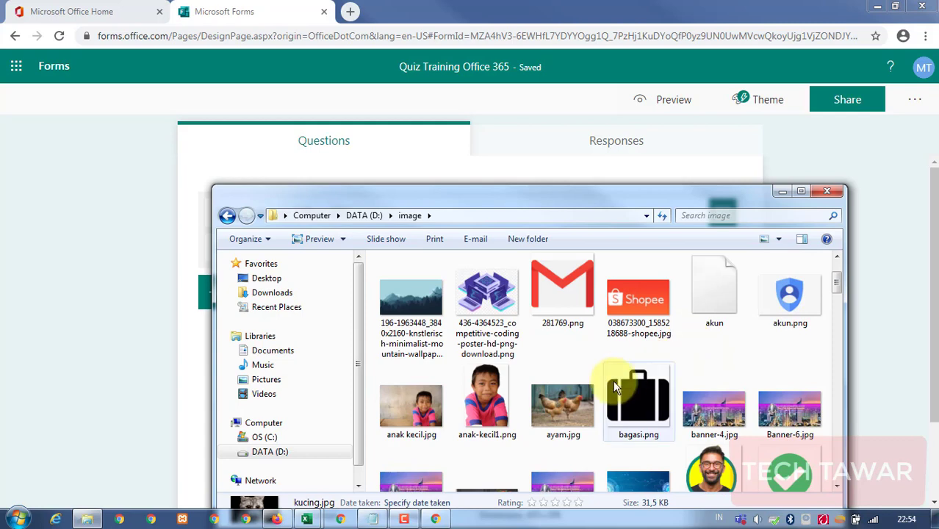
pyautogui.scroll(2, 587, 386)
pyautogui.scroll(-3, 577, 391)
pyautogui.keyDown('ctrl'); pyautogui.click(563, 356); pyautogui.keyUp('ctrl')
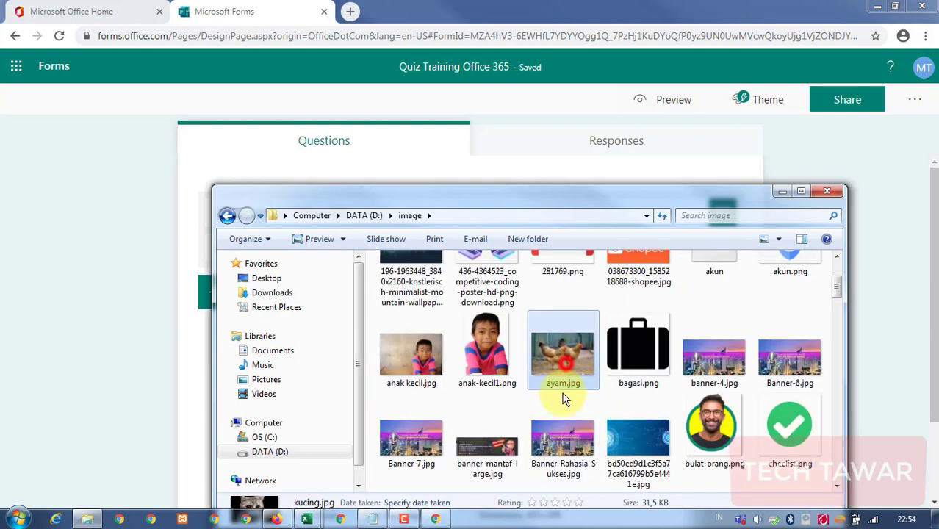
pyautogui.press('Escape')
pyautogui.click(100, 122)
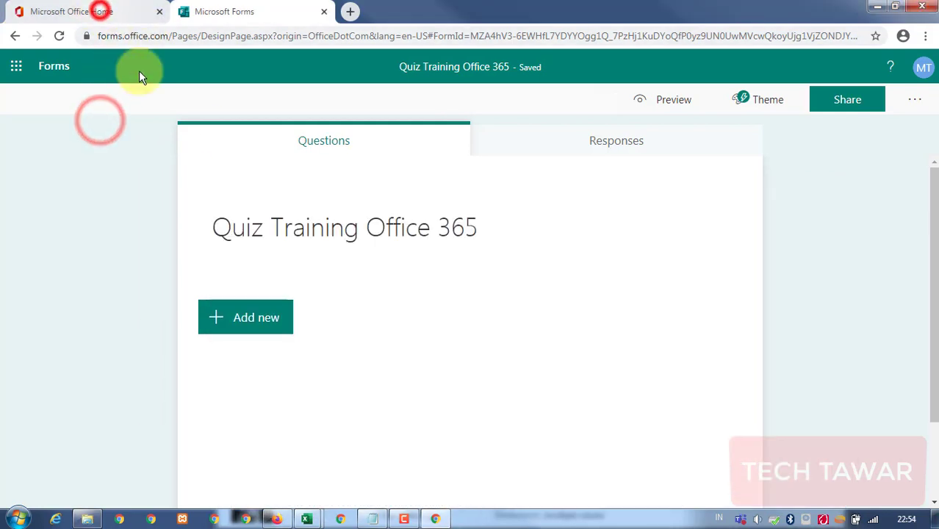
# Open OneDrive from the Office home page and dismiss its tips.
pyautogui.click(45, 11)
pyautogui.click(248, 168)
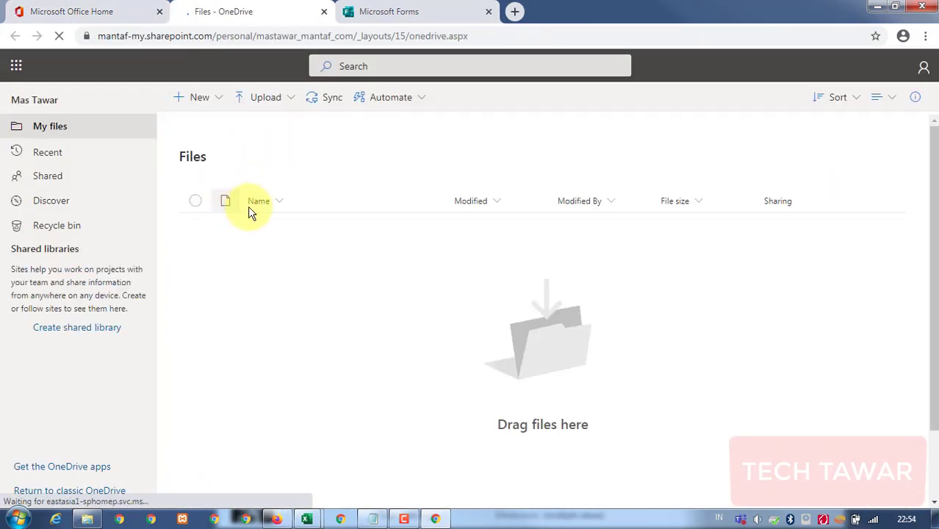
pyautogui.click(87, 519)
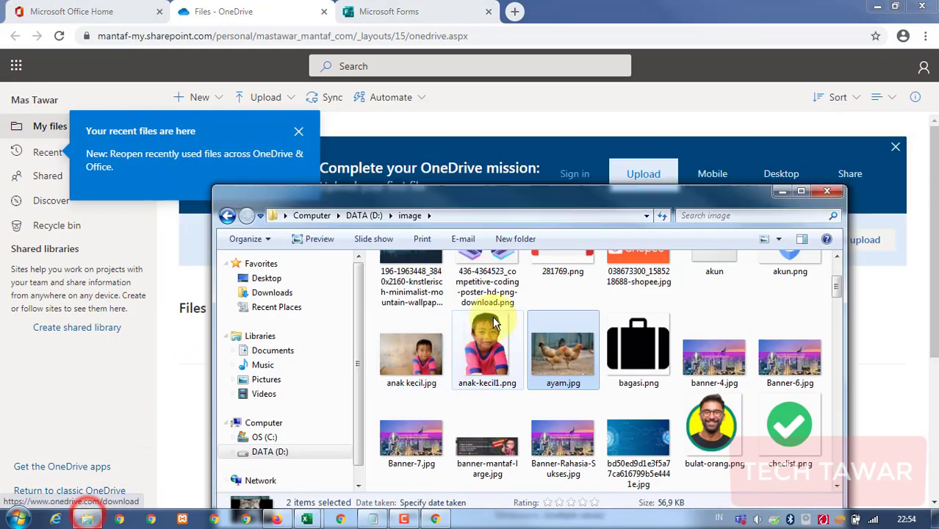
pyautogui.click(297, 132)
pyautogui.click(389, 230)
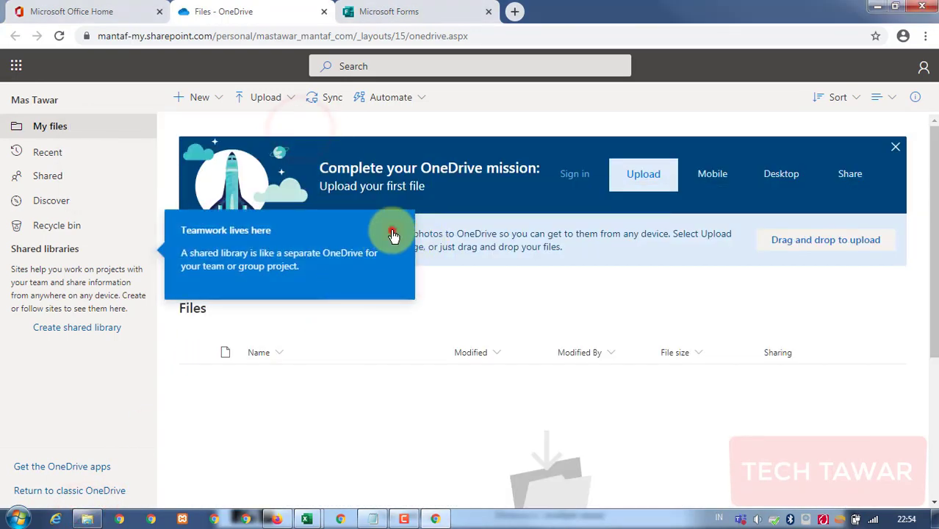
# Drag ayam.jpg and kucing.jpg from Explorer into OneDrive My files.
pyautogui.click(87, 518)
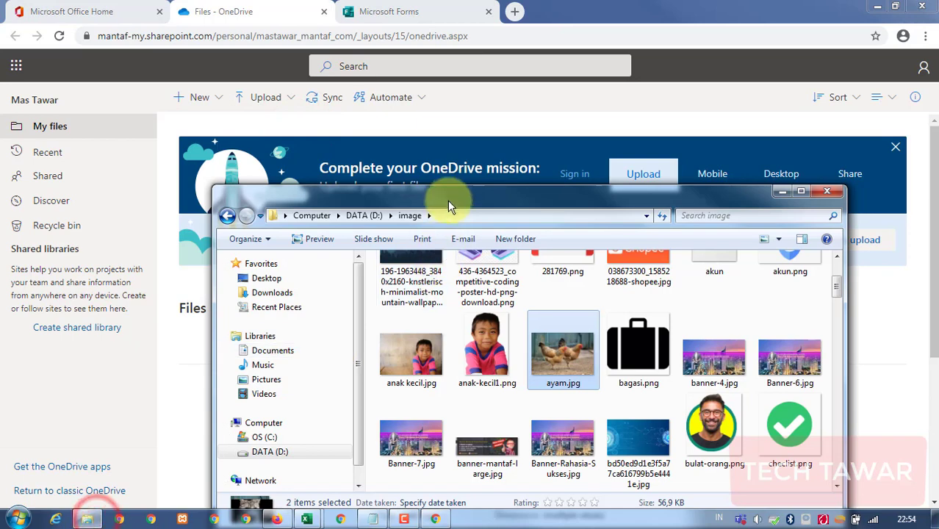
pyautogui.moveTo(447, 198); pyautogui.dragTo(581, 146)
pyautogui.moveTo(685, 297); pyautogui.dragTo(287, 439)
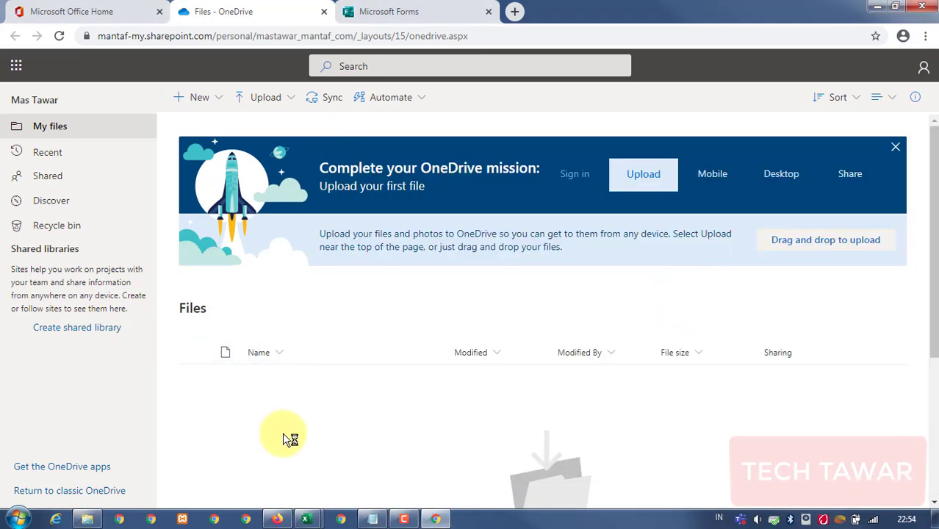
pyautogui.click(895, 146)
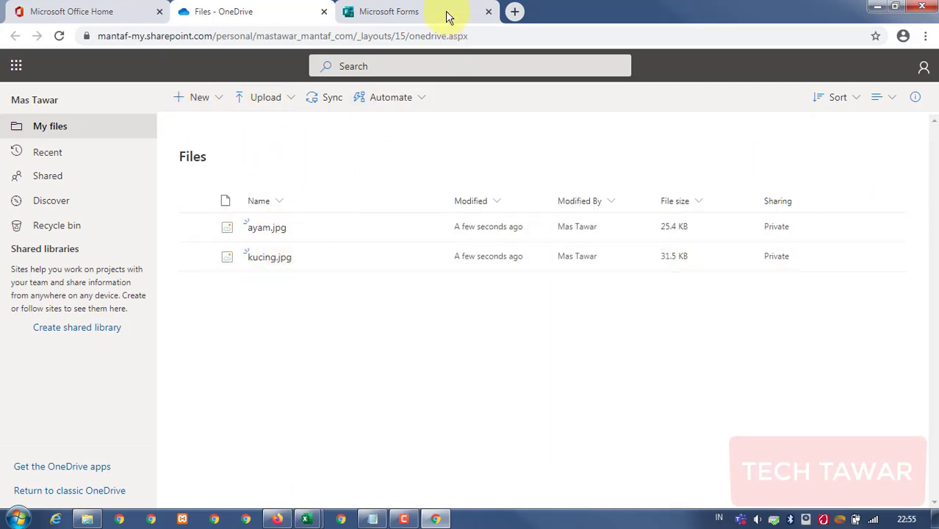
pyautogui.click(422, 12)
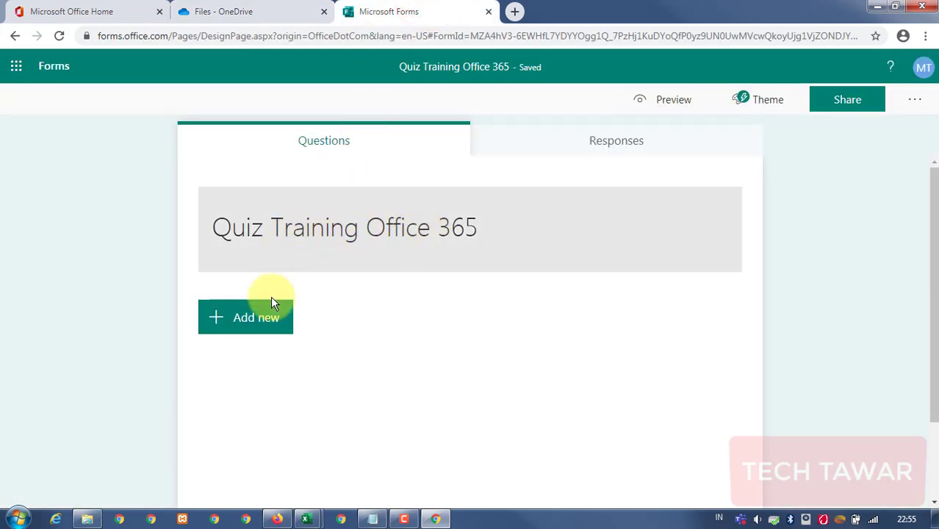
# Add a Choice question to the quiz with placeholder Option 1 and Option 2.
pyautogui.click(260, 320)
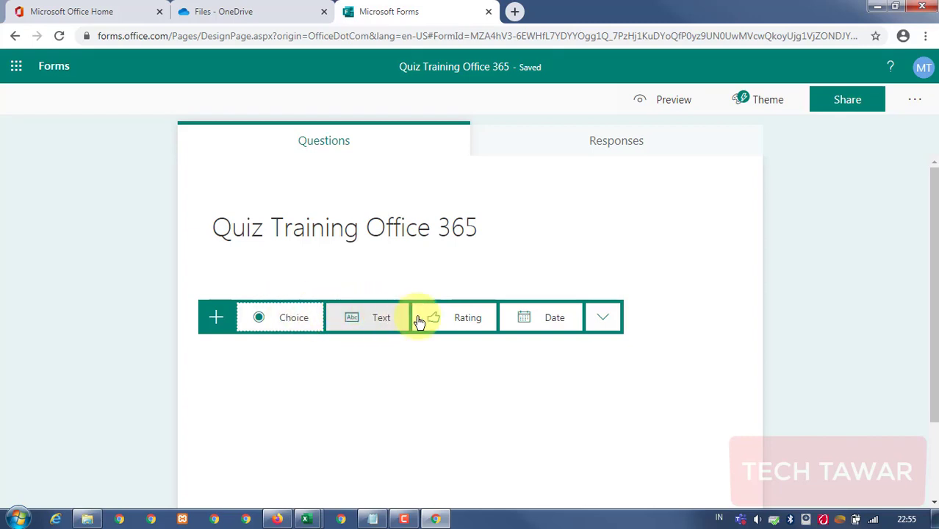
pyautogui.click(602, 317)
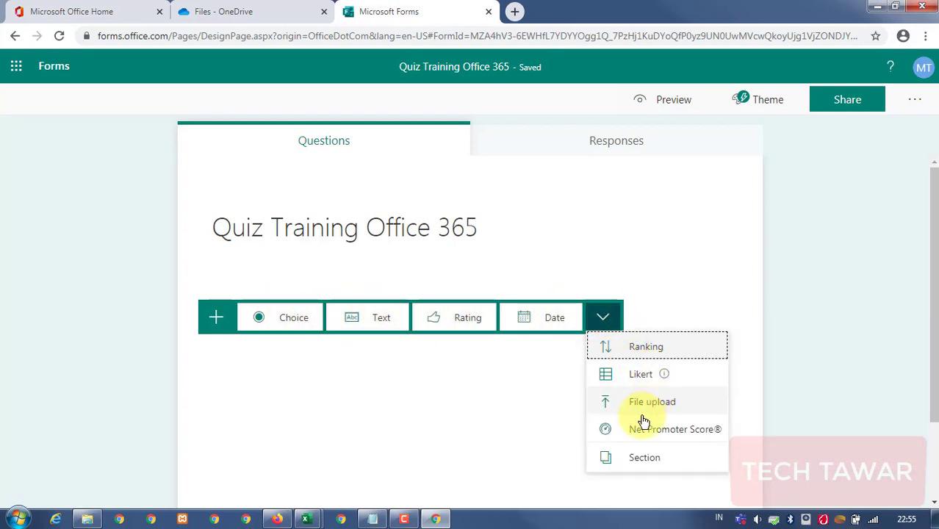
pyautogui.click(450, 369)
pyautogui.click(260, 323)
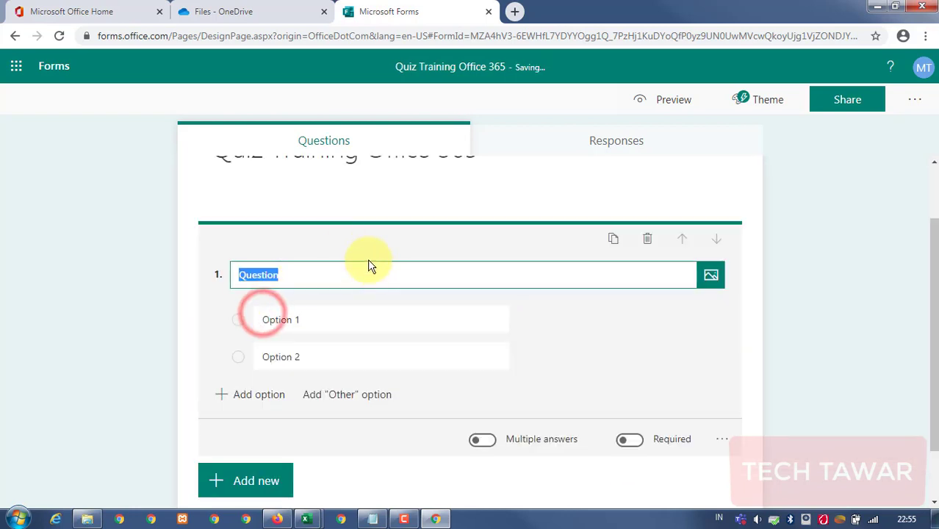
pyautogui.scroll(1, 455, 286)
pyautogui.click(439, 237)
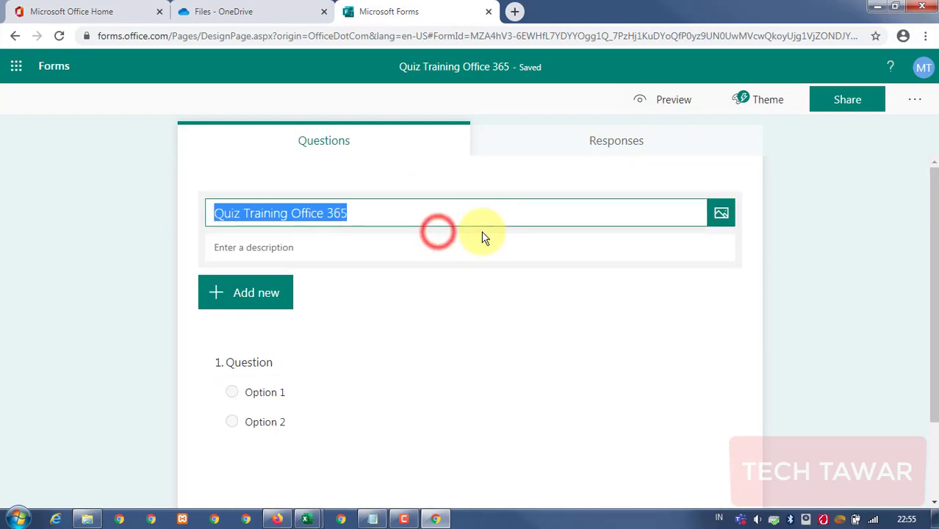
# Insert ayam.jpg from OneDrive as the header image beside the quiz title.
pyautogui.click(722, 218)
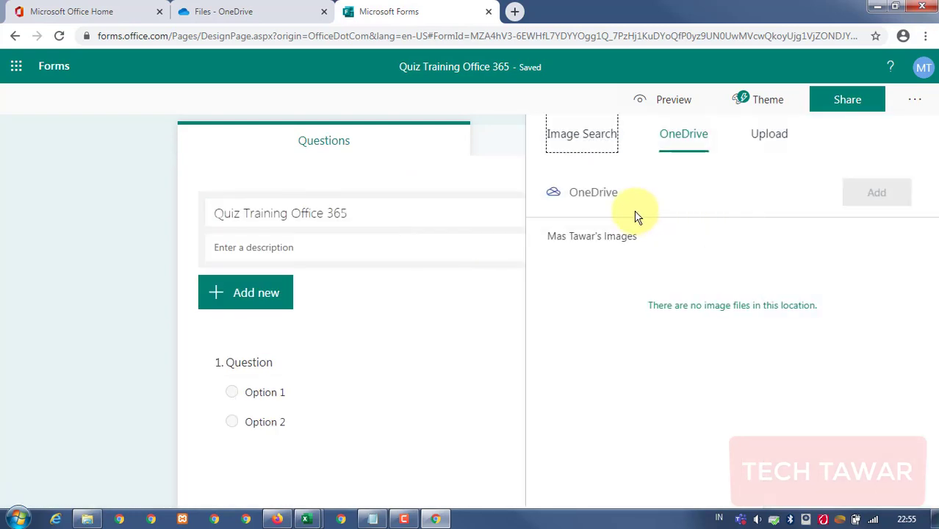
pyautogui.click(607, 243)
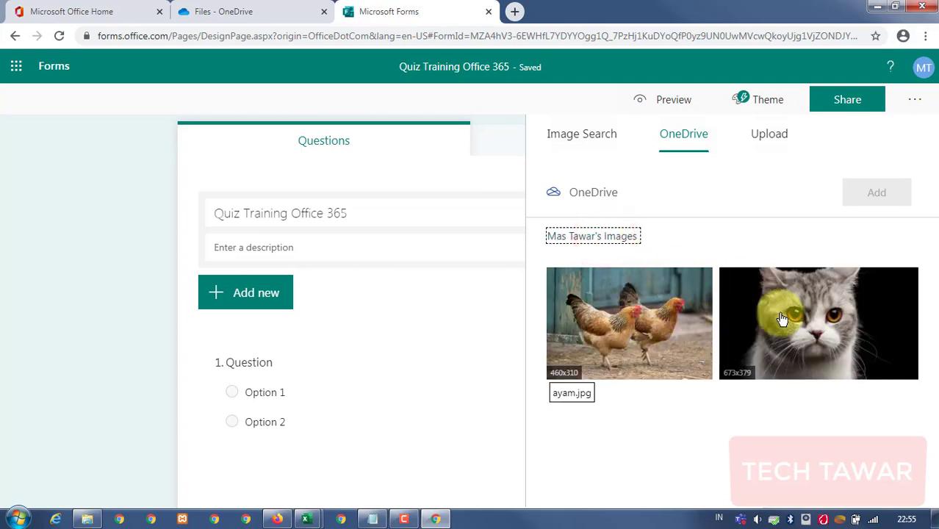
pyautogui.click(648, 317)
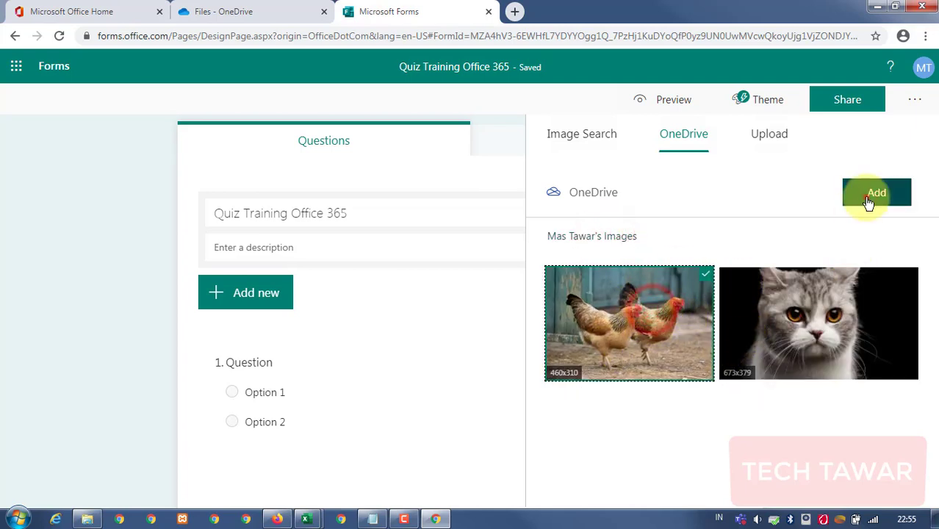
pyautogui.click(866, 197)
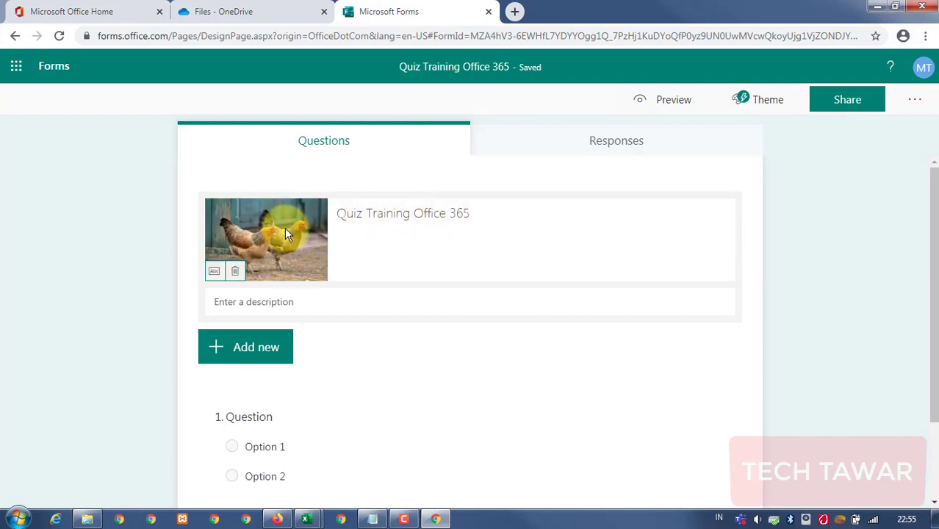
pyautogui.click(143, 277)
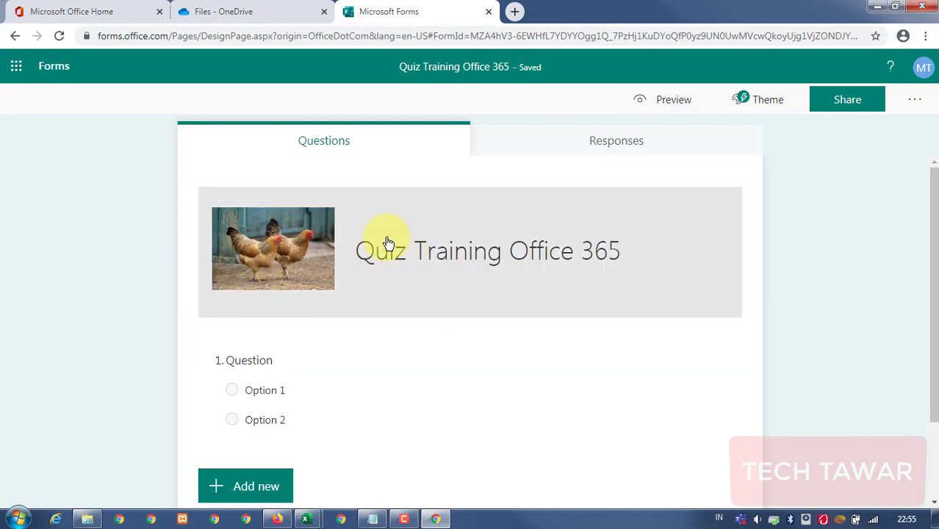
pyautogui.click(272, 359)
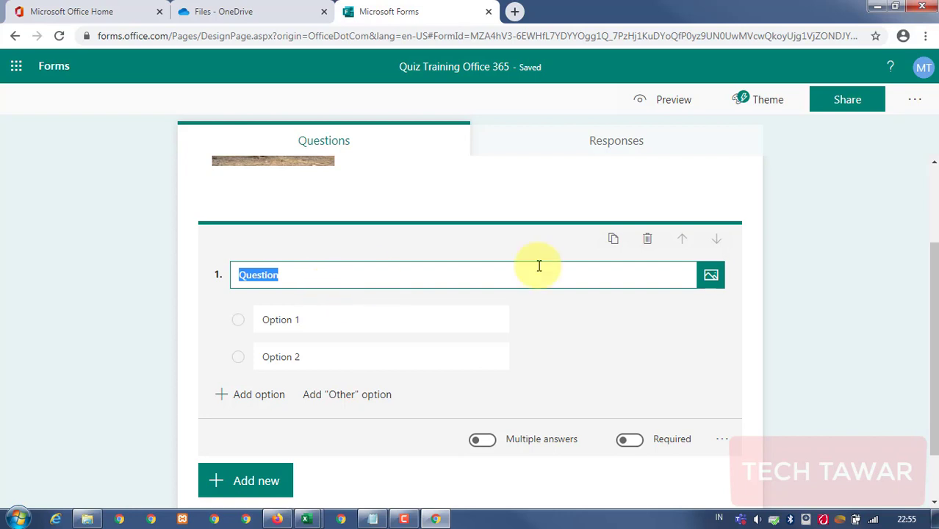
# Enter 'Ibukota Indonesia Adalah ?' as the question 1 text.
pyautogui.scroll(3, 383, 223)
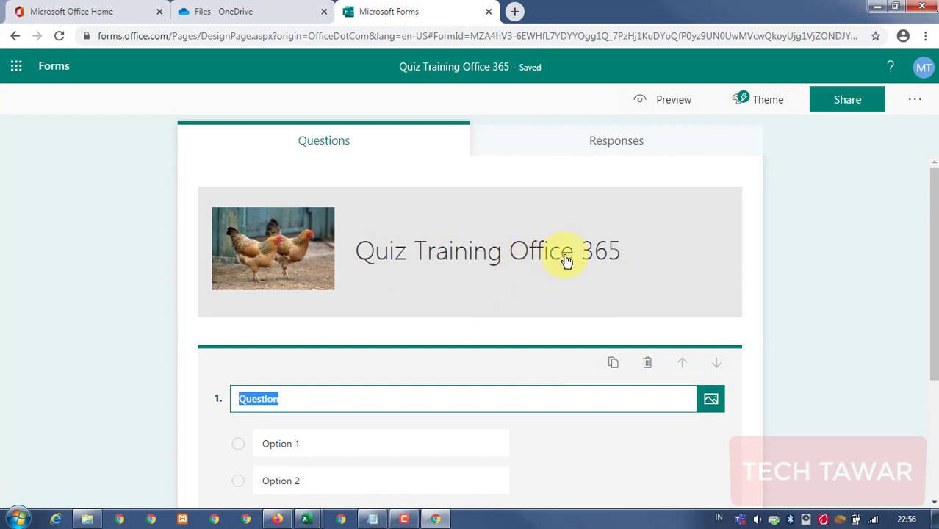
pyautogui.scroll(-2, 293, 371)
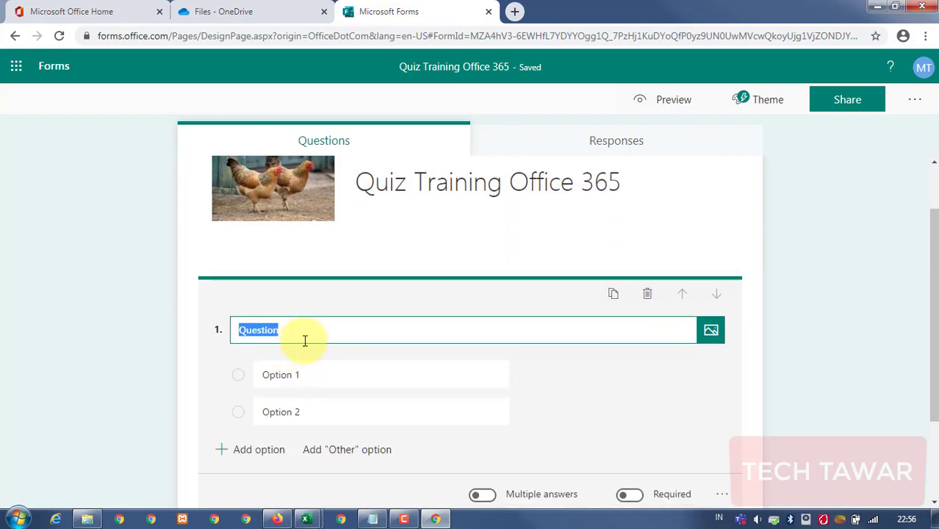
pyautogui.scroll(-2, 319, 314)
pyautogui.scroll(3, 556, 247)
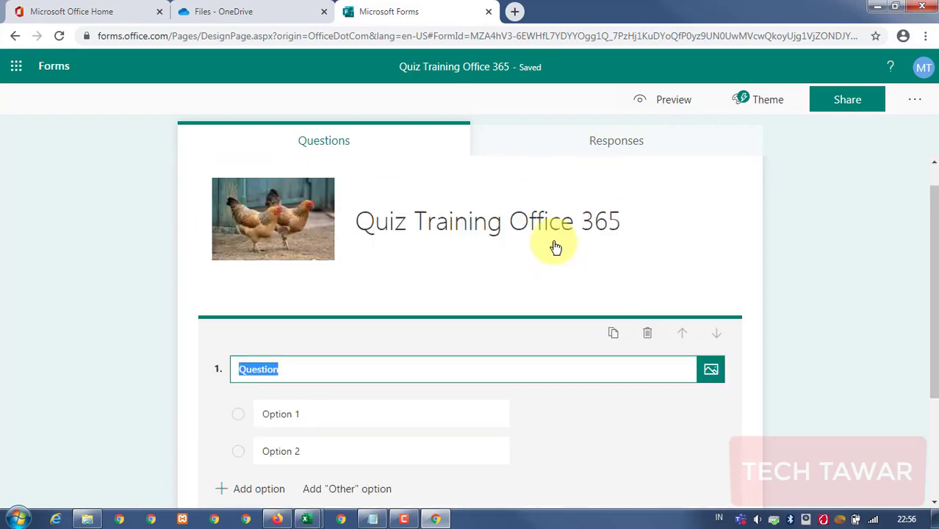
pyautogui.scroll(-4, 419, 326)
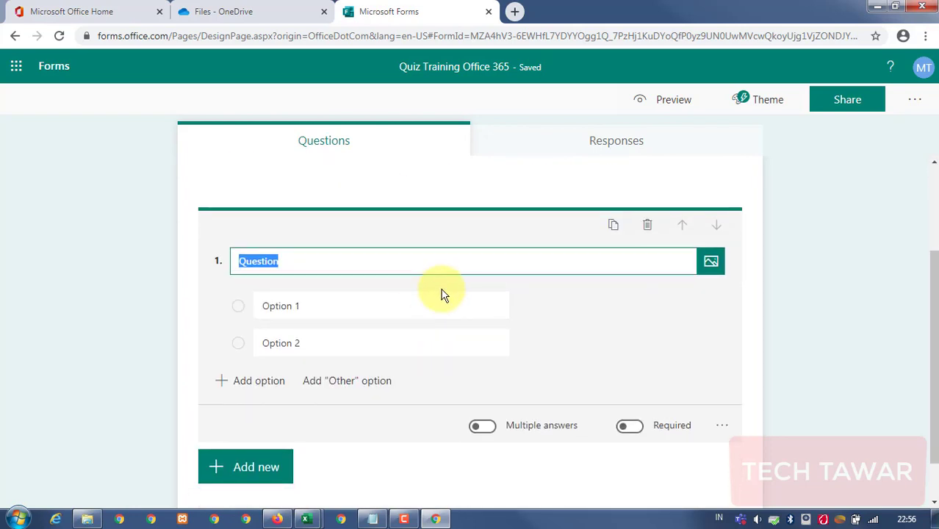
pyautogui.write('Ibukota Indon')
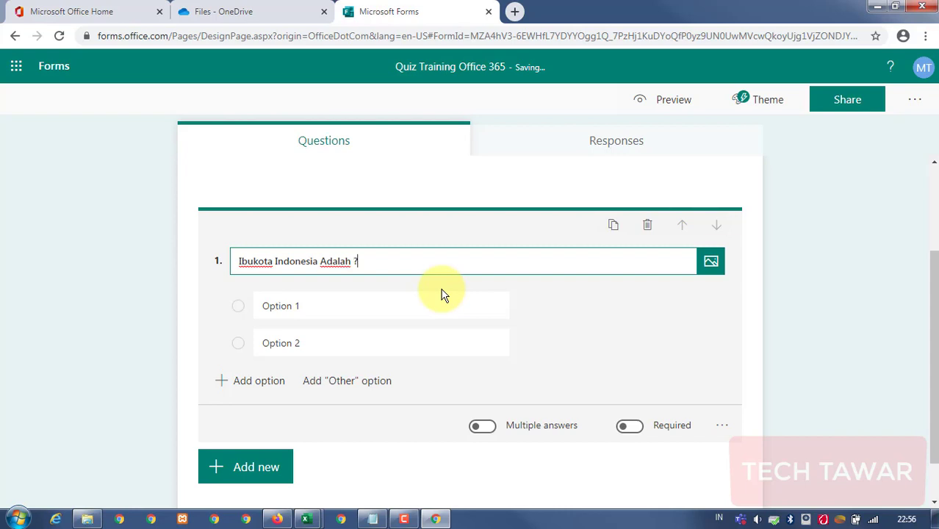
# Fill in the answer choices Bandung, Jakarta and a third option, Semarang.
pyautogui.click(362, 306)
pyautogui.write('Bandung')
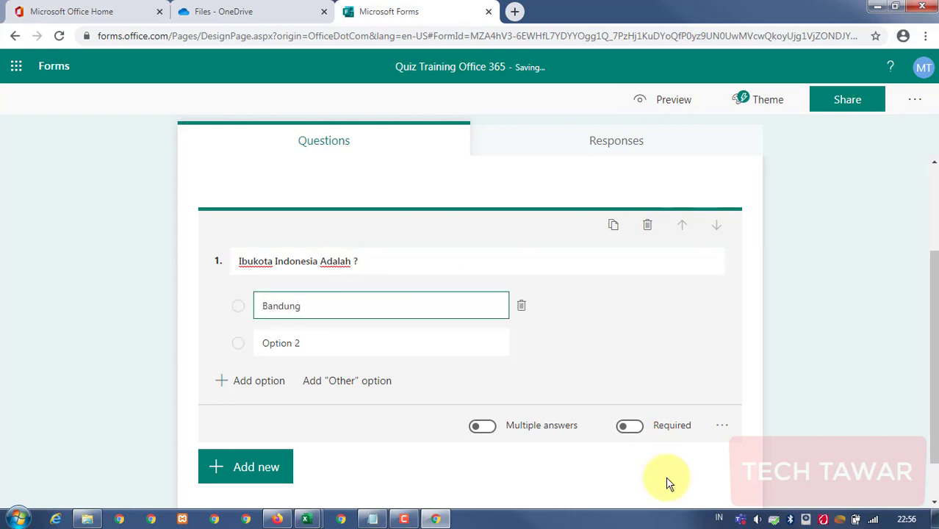
pyautogui.click(351, 343)
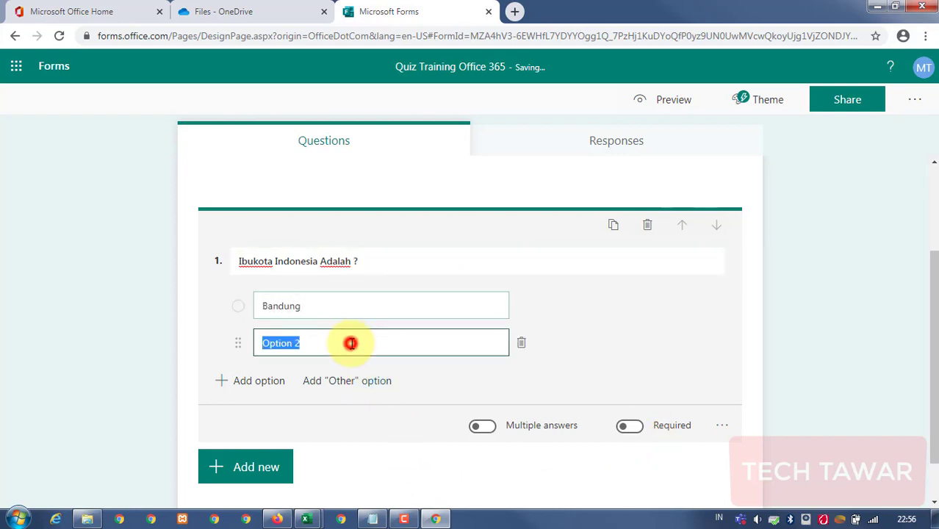
pyautogui.write('Jakarta')
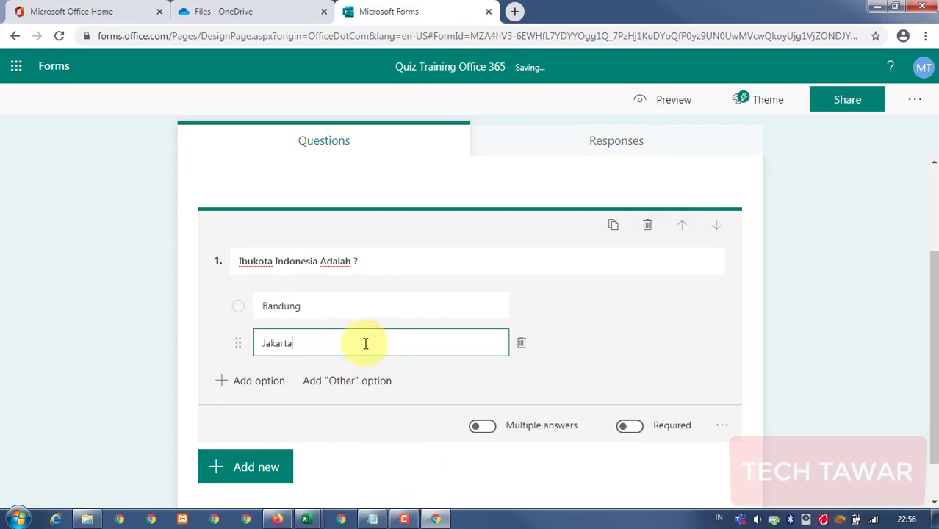
pyautogui.click(266, 382)
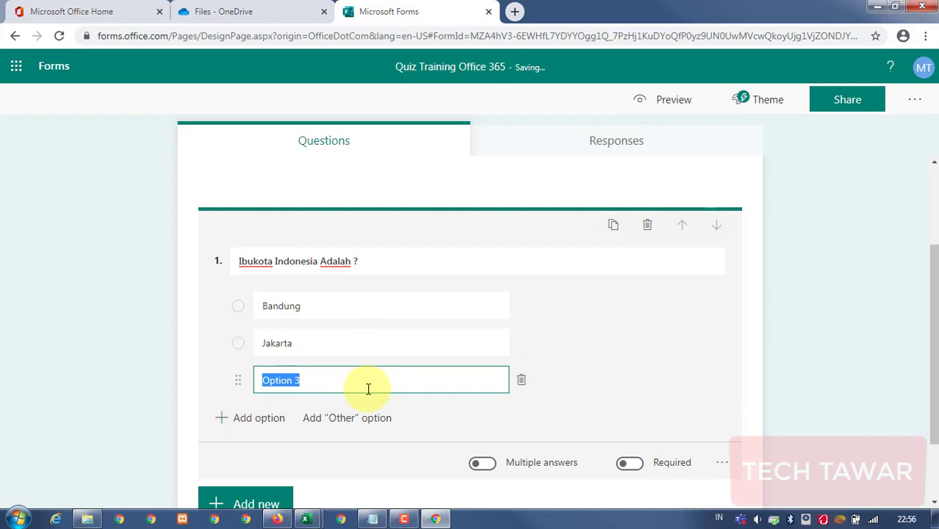
pyautogui.write('Semarang')
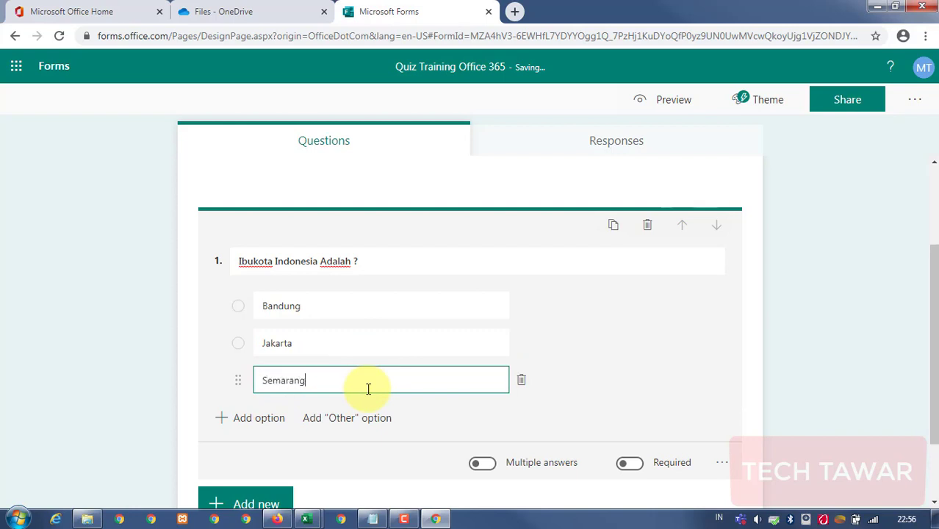
pyautogui.click(612, 358)
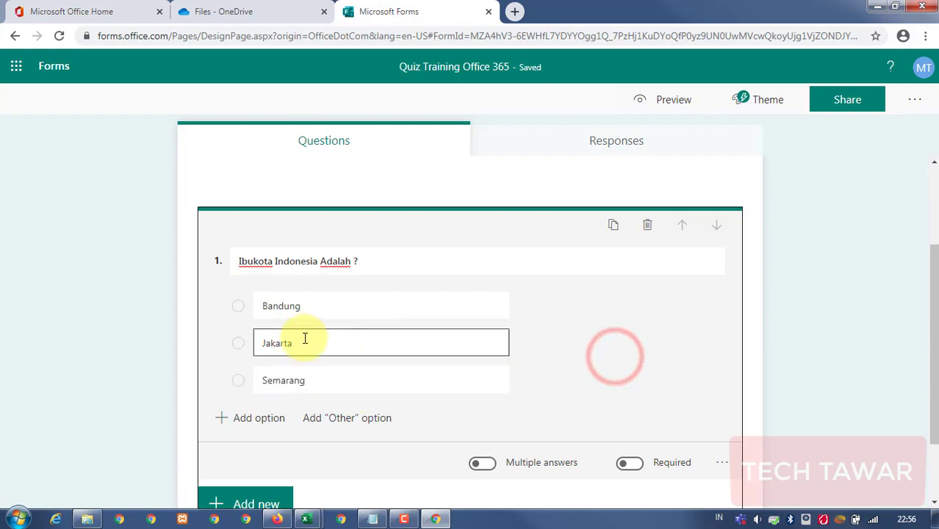
pyautogui.click(324, 260)
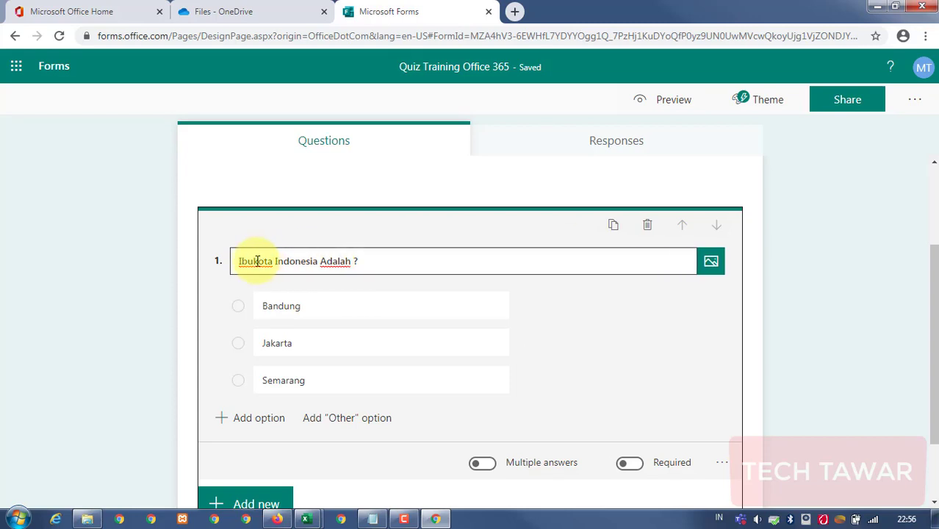
pyautogui.scroll(-1, 265, 424)
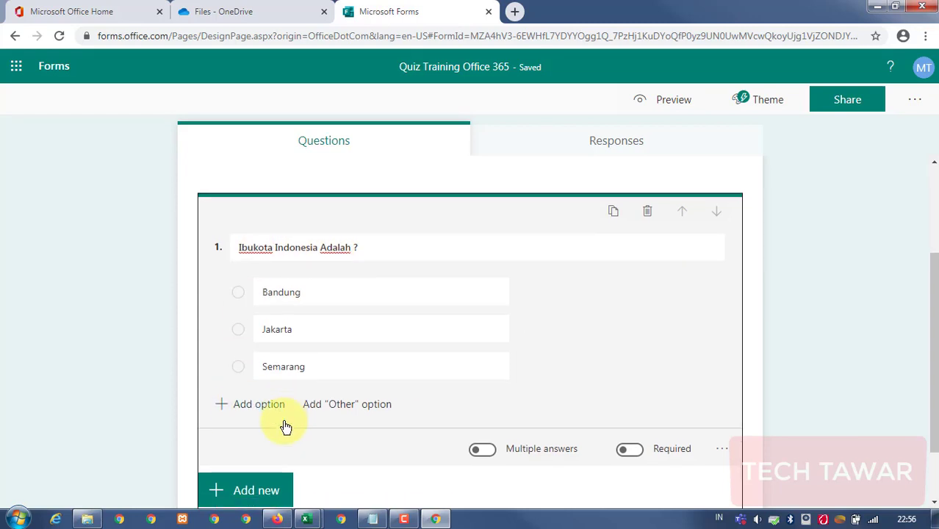
# Switch on Required for question 1, leaving Multiple answers off so it stays single-answer.
pyautogui.click(261, 439)
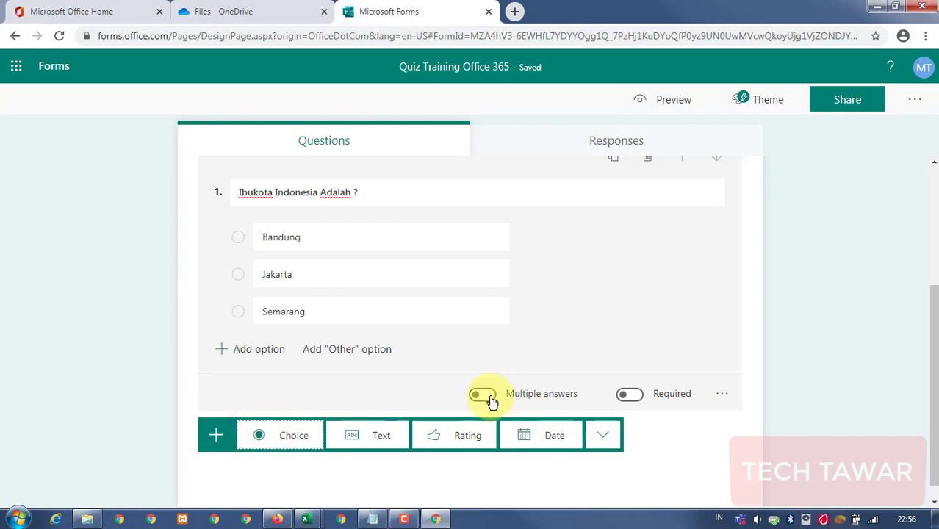
pyautogui.tripleClick(408, 194)
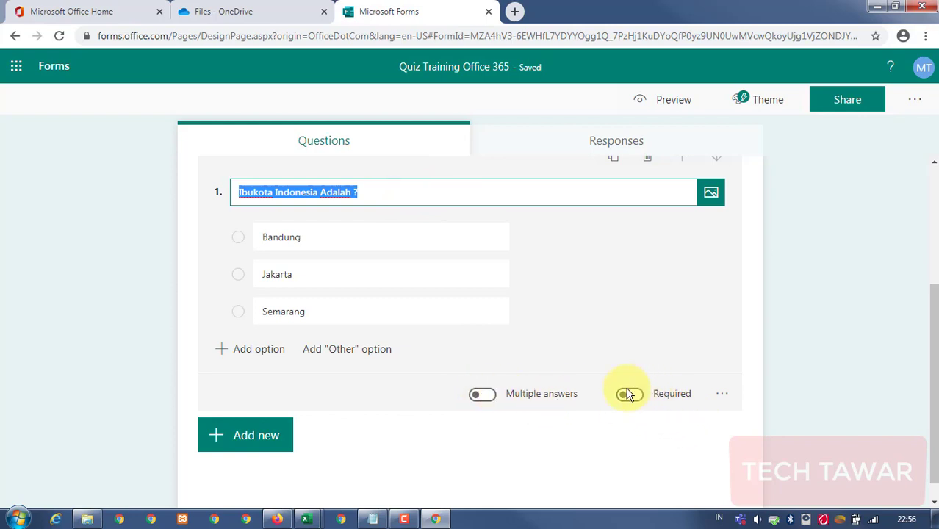
pyautogui.click(481, 395)
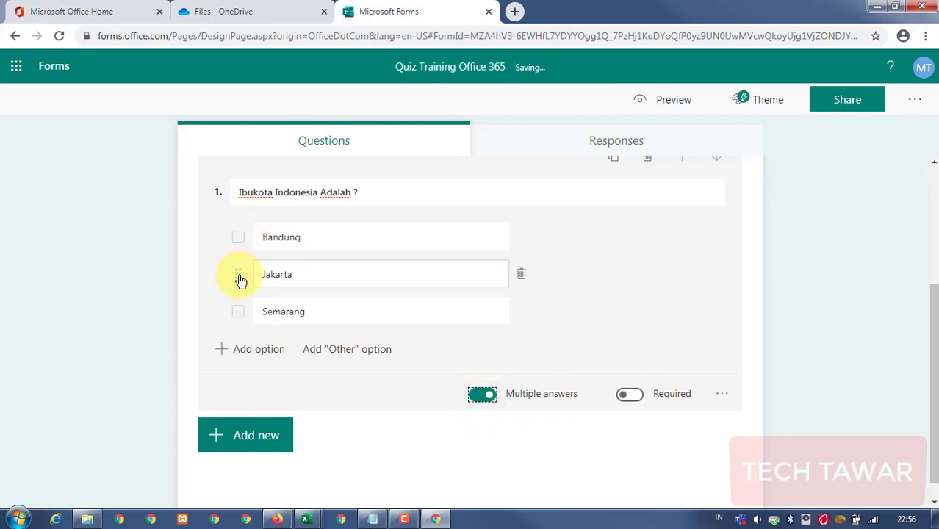
pyautogui.click(479, 397)
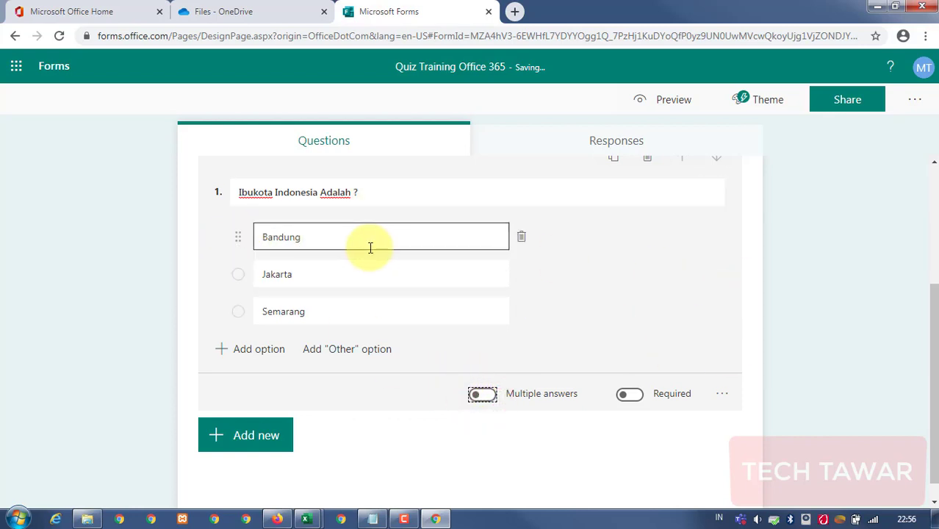
pyautogui.click(629, 394)
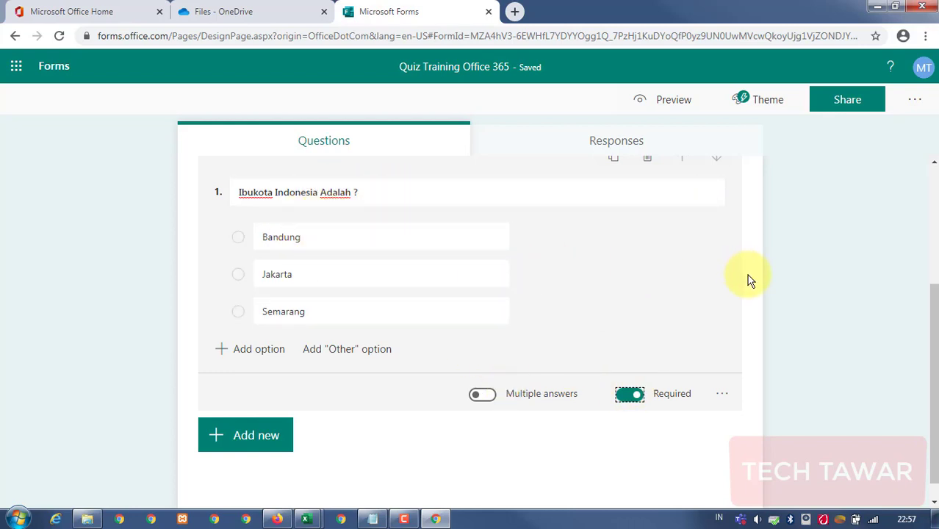
# Add text question 2 'Siapakah Penemu Office 365 ?' with Long answer off and Required on.
pyautogui.click(228, 437)
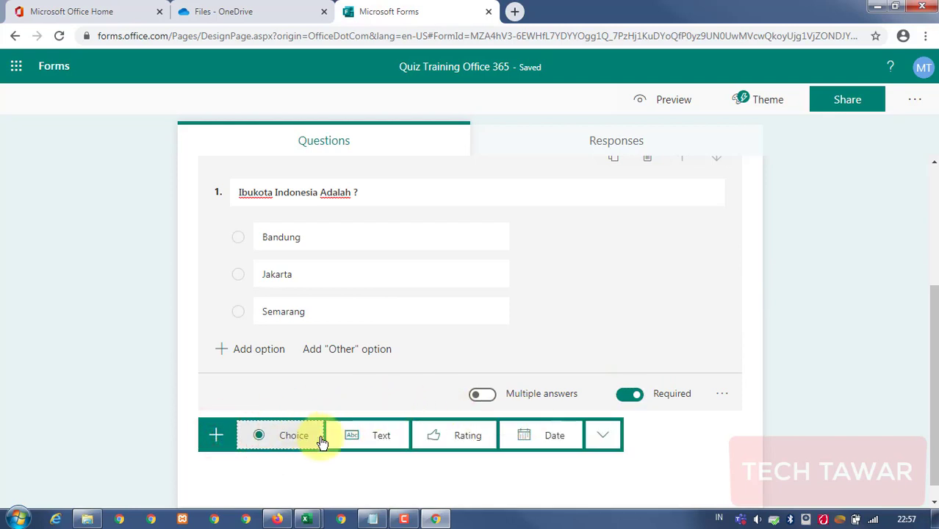
pyautogui.click(368, 433)
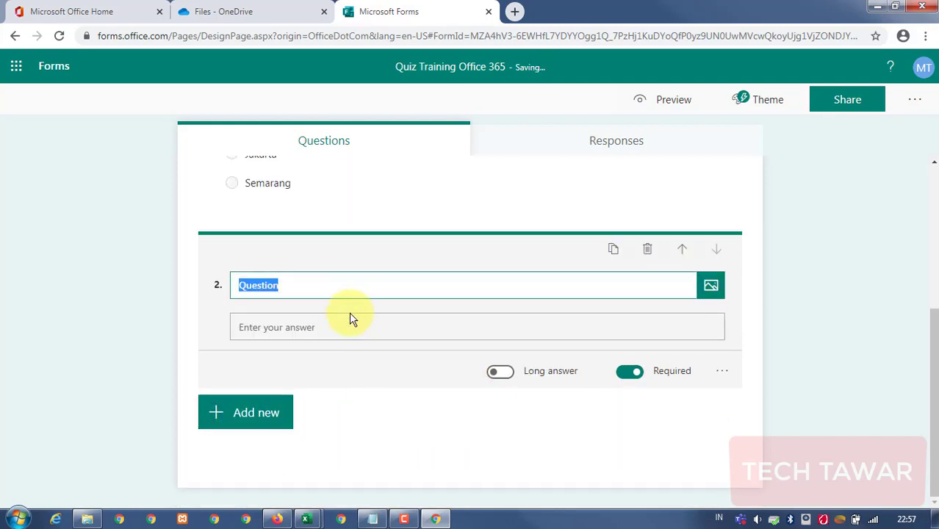
pyautogui.scroll(1, 350, 314)
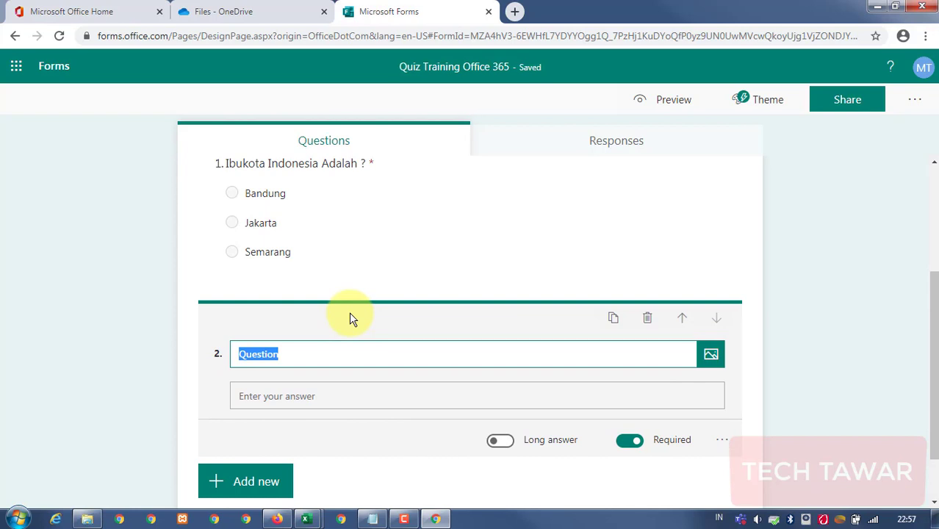
pyautogui.write('Siapakah')
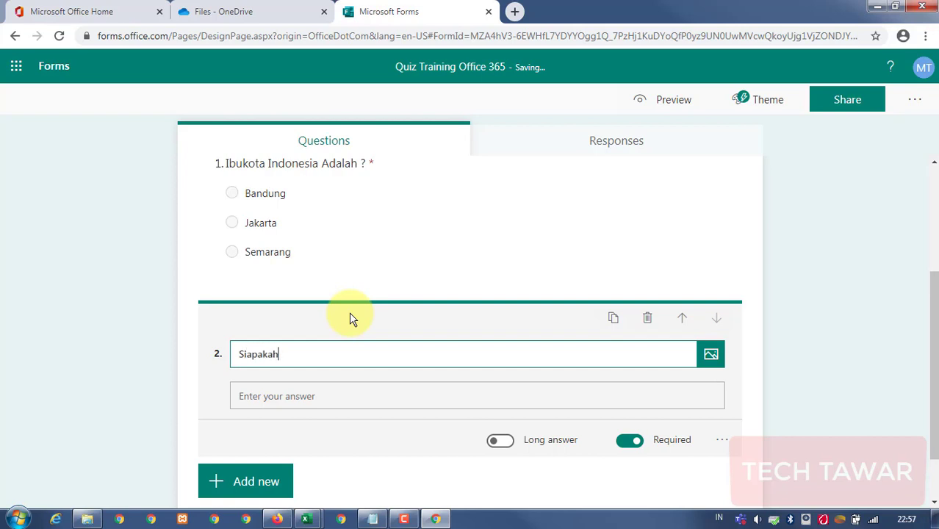
pyautogui.write(' Penemu Office')
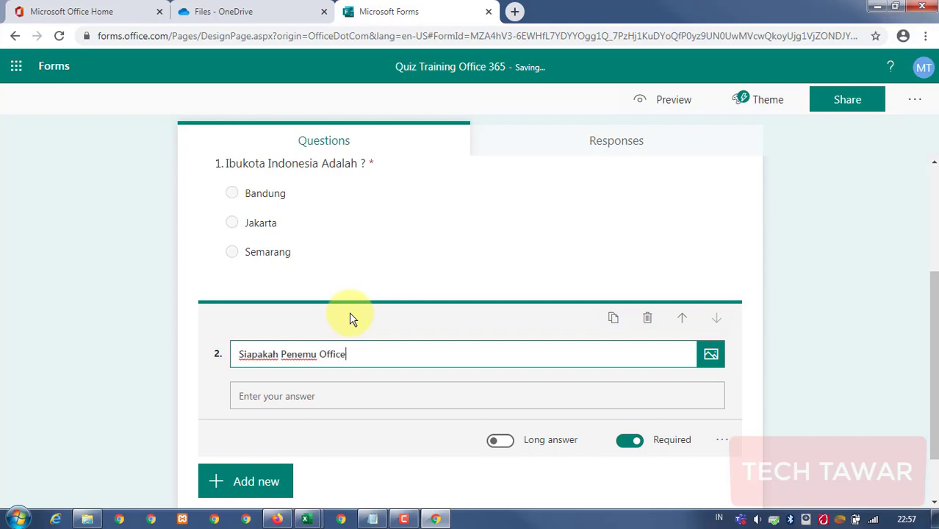
pyautogui.write(' 365 ?')
pyautogui.click(373, 396)
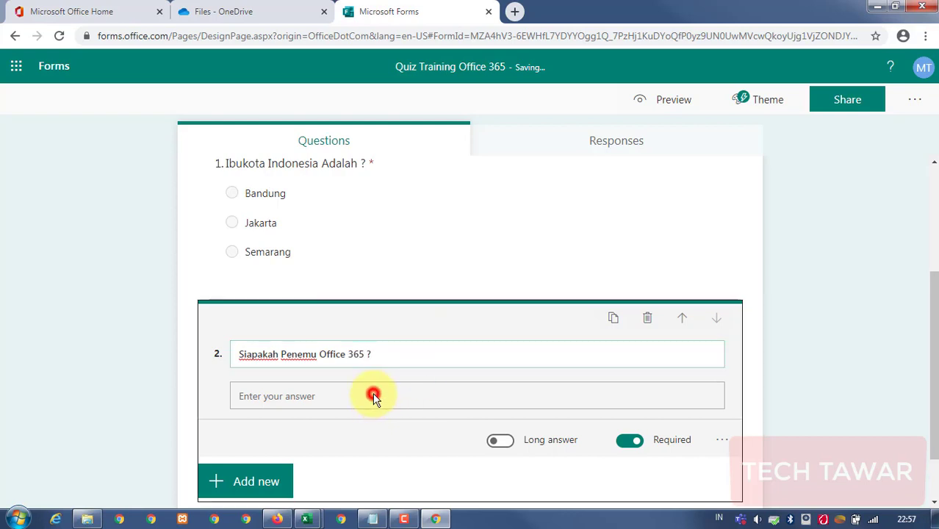
pyautogui.scroll(-2, 316, 395)
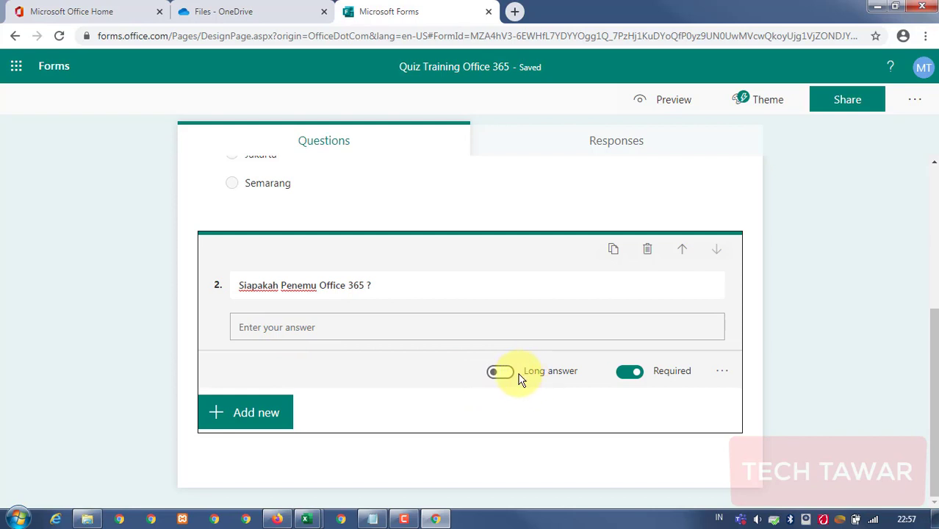
pyautogui.scroll(1, 480, 382)
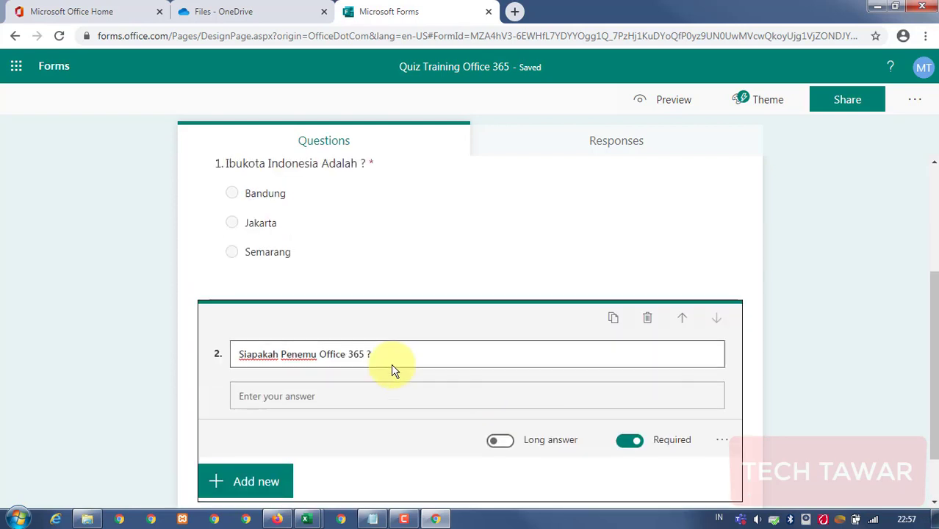
pyautogui.scroll(-1, 310, 381)
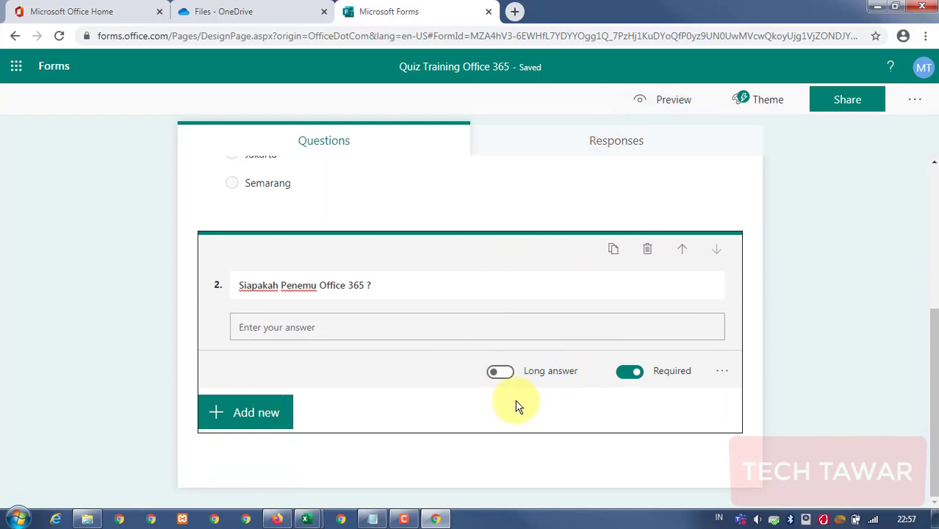
# Add rating question 3 titled 'Apakah Anda puas dengan Training Office 365 ?'.
pyautogui.click(257, 416)
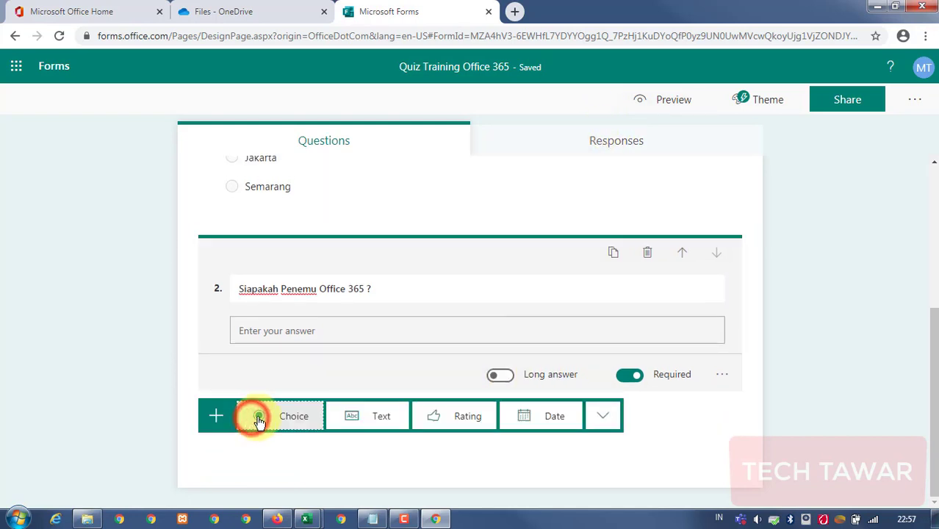
pyautogui.click(436, 413)
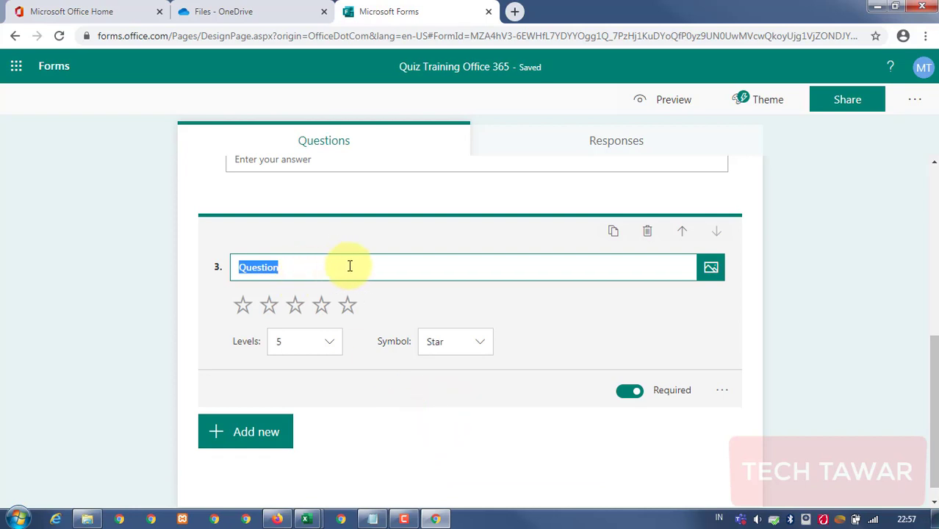
pyautogui.write('Apakah Anda puas dengan Training Office 365 ?')
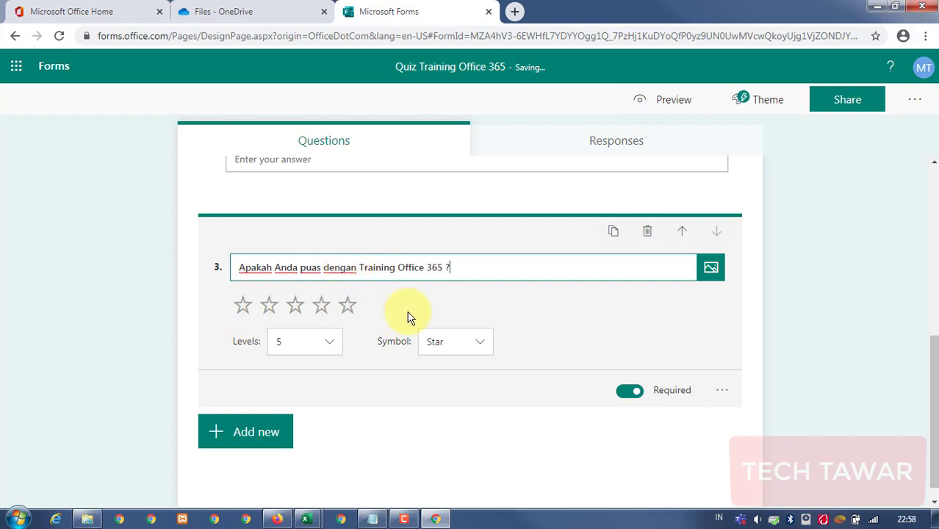
# Set the rating Symbol to Number and the Levels to 10.
pyautogui.click(479, 346)
pyautogui.click(464, 365)
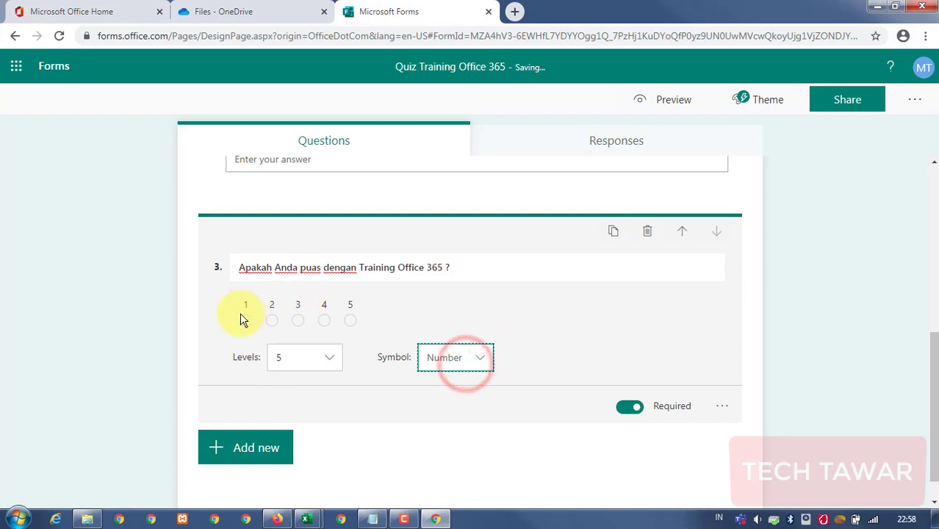
pyautogui.click(329, 358)
pyautogui.moveTo(335, 395); pyautogui.dragTo(337, 456)
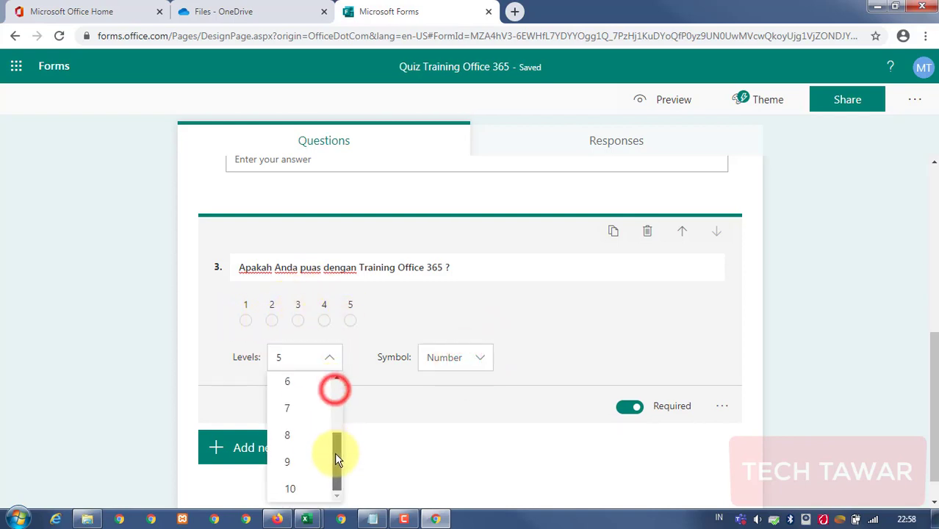
pyautogui.click(306, 489)
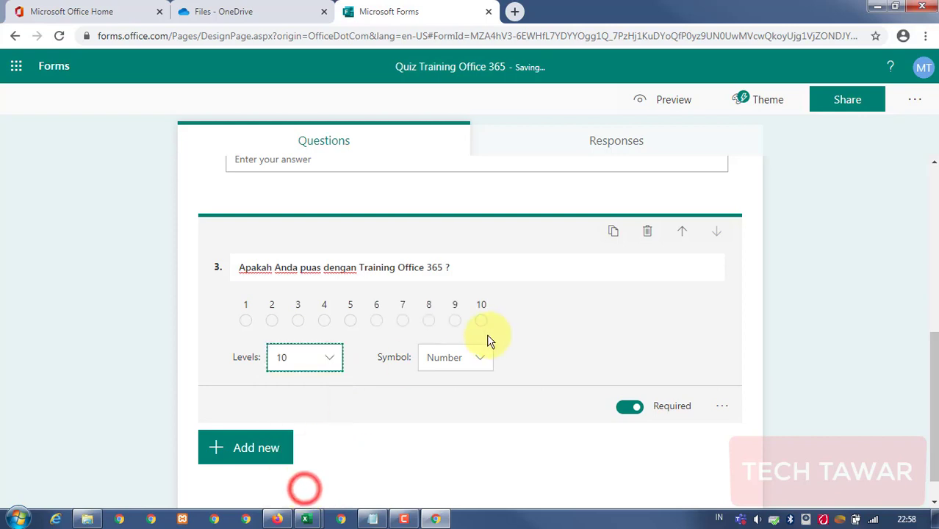
pyautogui.click(541, 315)
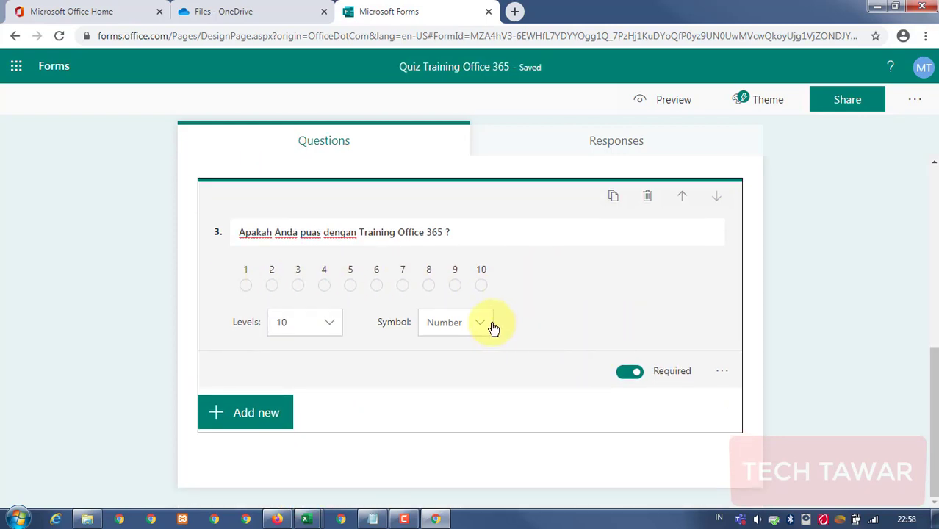
pyautogui.scroll(10, 495, 325)
pyautogui.scroll(-3, 319, 241)
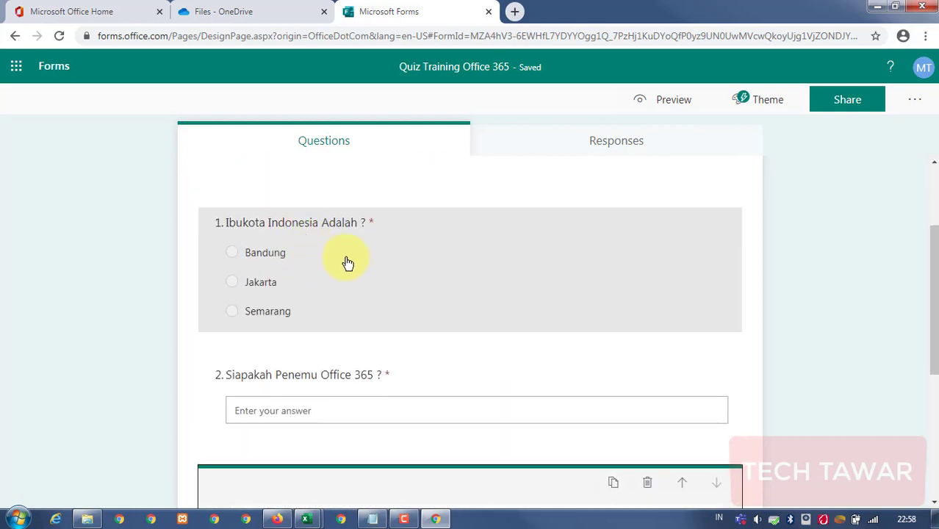
pyautogui.scroll(-3, 346, 260)
pyautogui.scroll(-3, 353, 268)
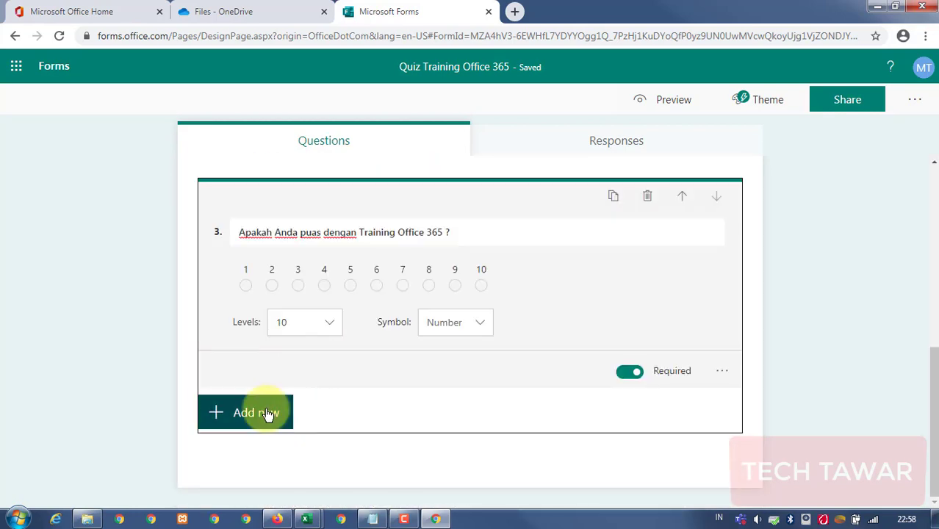
# Add date question 4 titled 'Kira2 kapan anda ingin Training Lagi ?'.
pyautogui.click(266, 413)
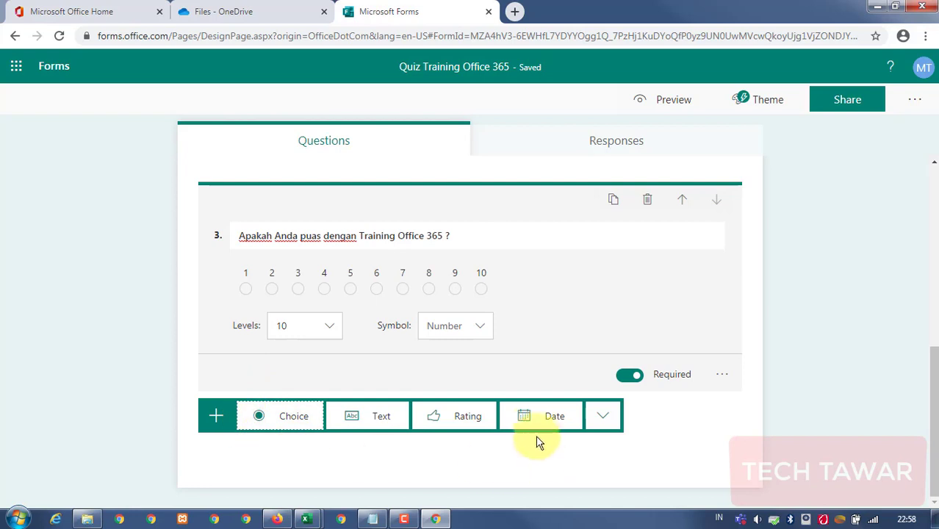
pyautogui.click(530, 415)
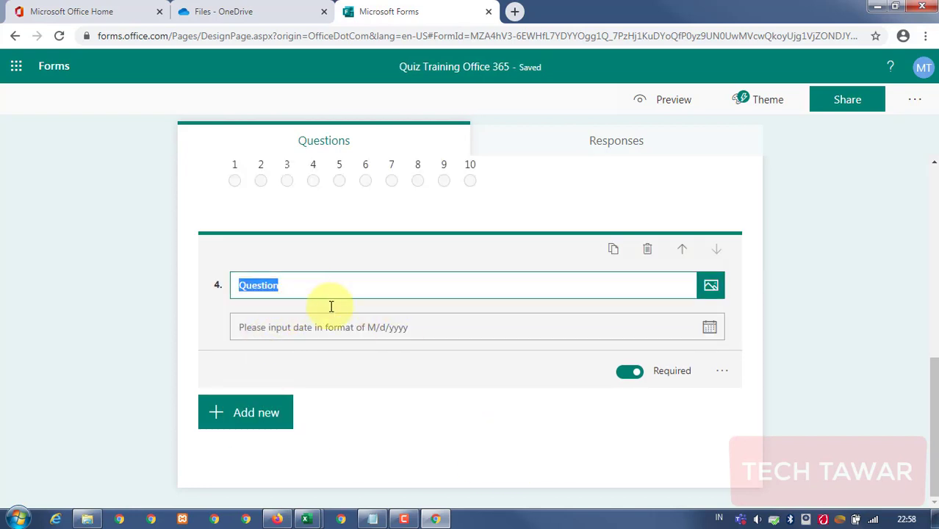
pyautogui.write('K')
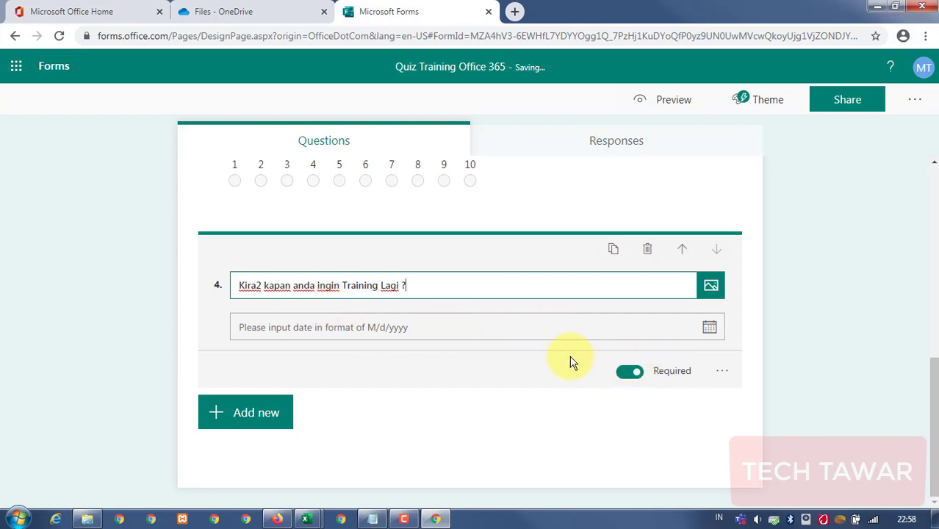
pyautogui.click(189, 319)
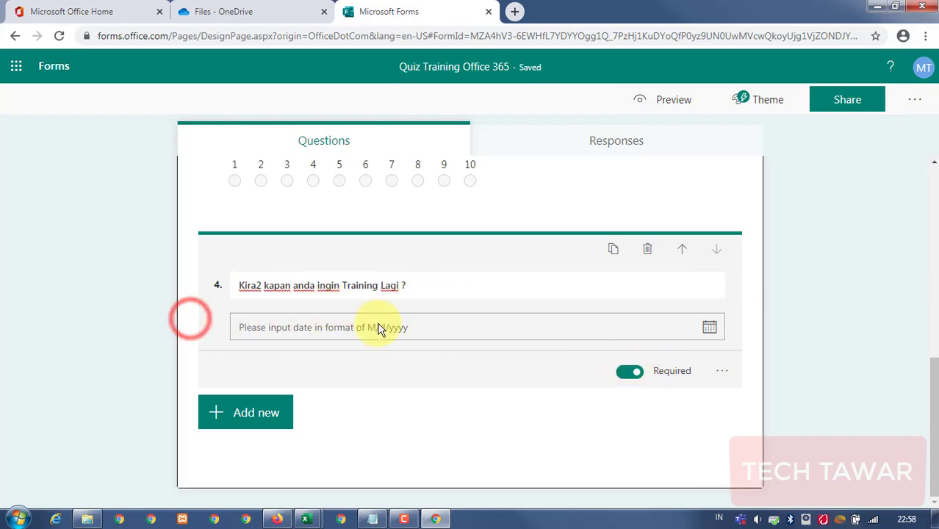
pyautogui.scroll(10, 384, 325)
pyautogui.scroll(-10, 383, 326)
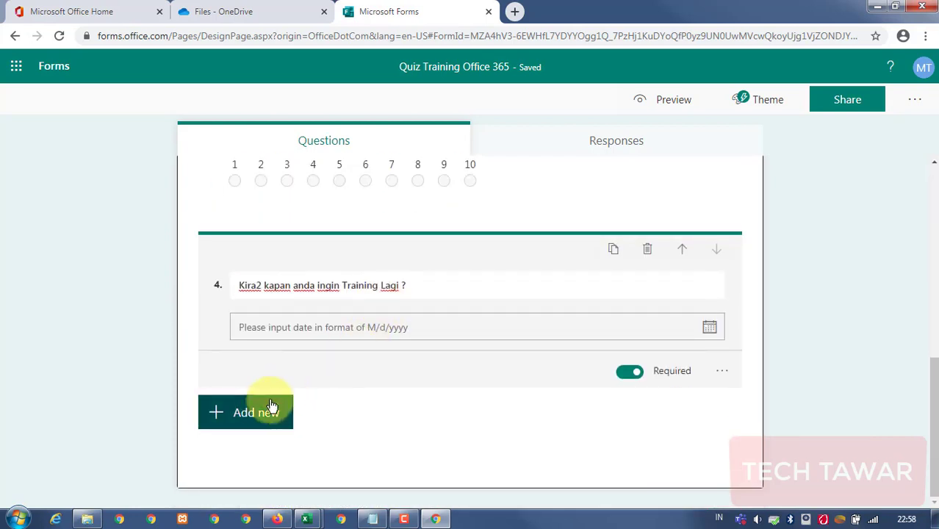
# Review the four questions, then reopen the Add new question types below question 4.
pyautogui.click(266, 408)
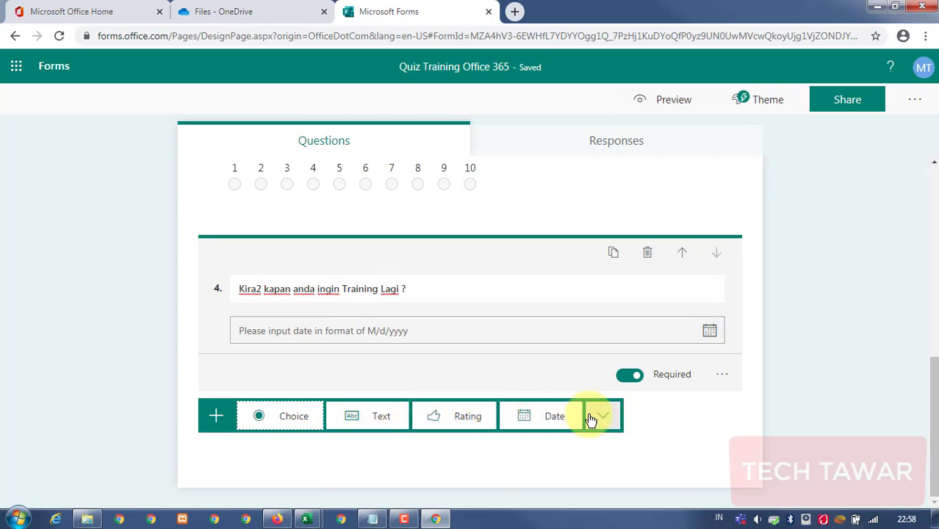
pyautogui.click(661, 421)
pyautogui.scroll(15, 485, 415)
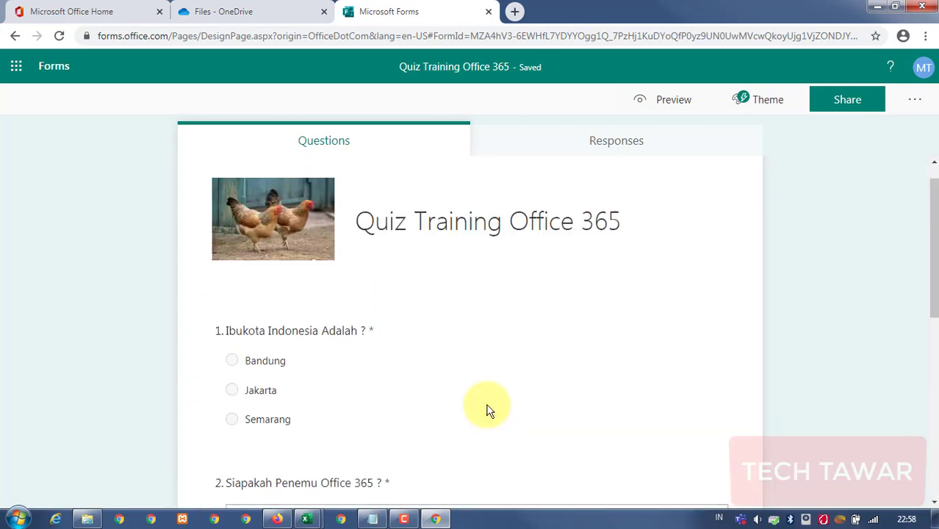
pyautogui.scroll(-3, 346, 325)
pyautogui.scroll(-3, 346, 327)
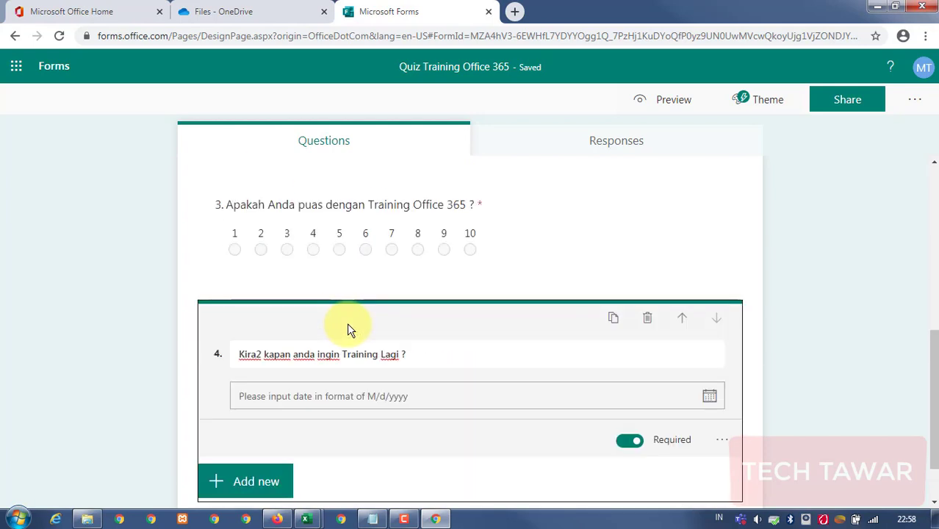
pyautogui.scroll(6, 349, 325)
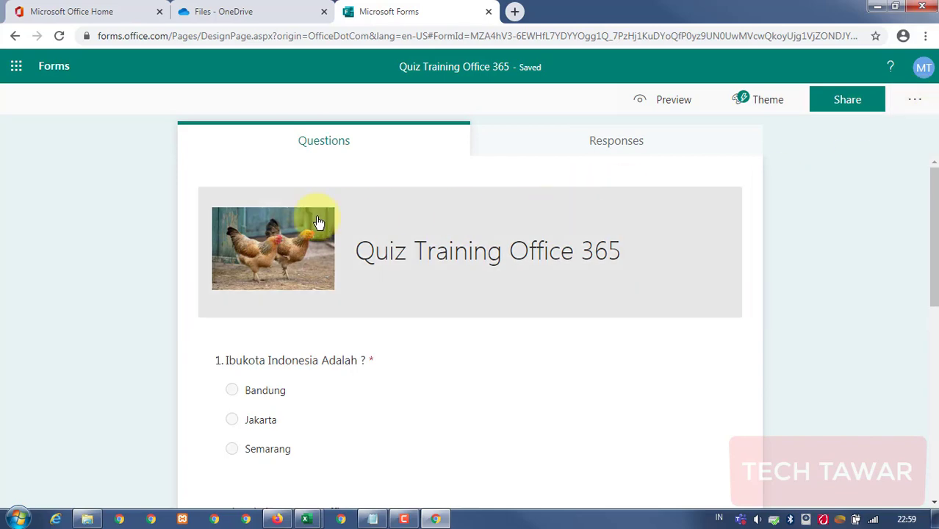
pyautogui.scroll(-4, 312, 243)
pyautogui.scroll(3, 359, 231)
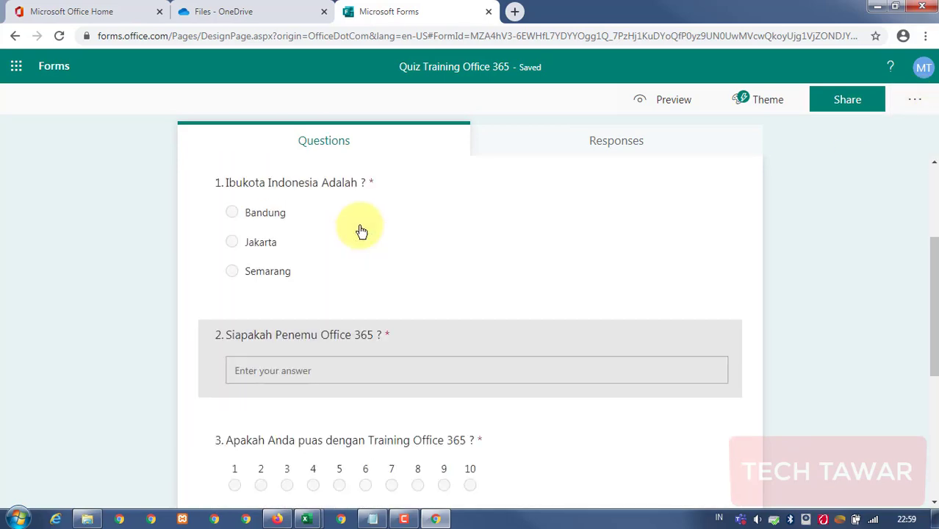
pyautogui.scroll(-5, 360, 232)
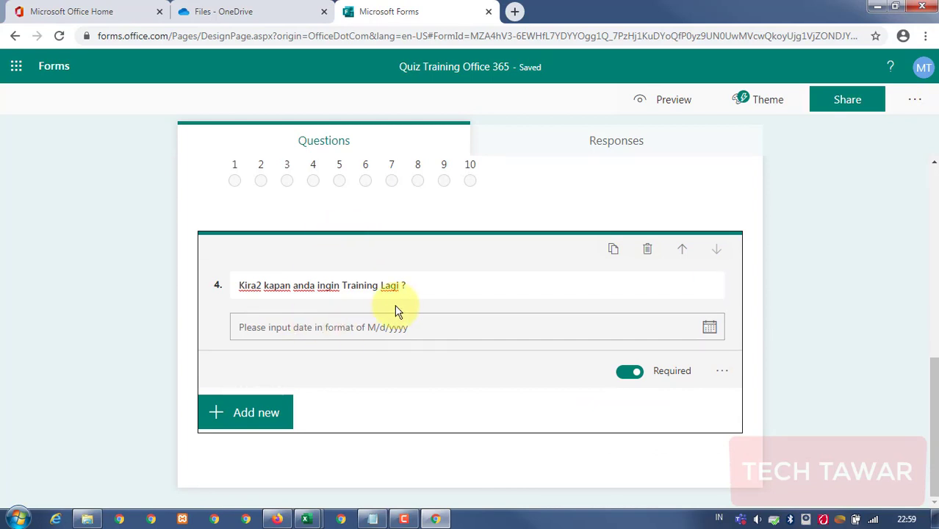
pyautogui.click(263, 413)
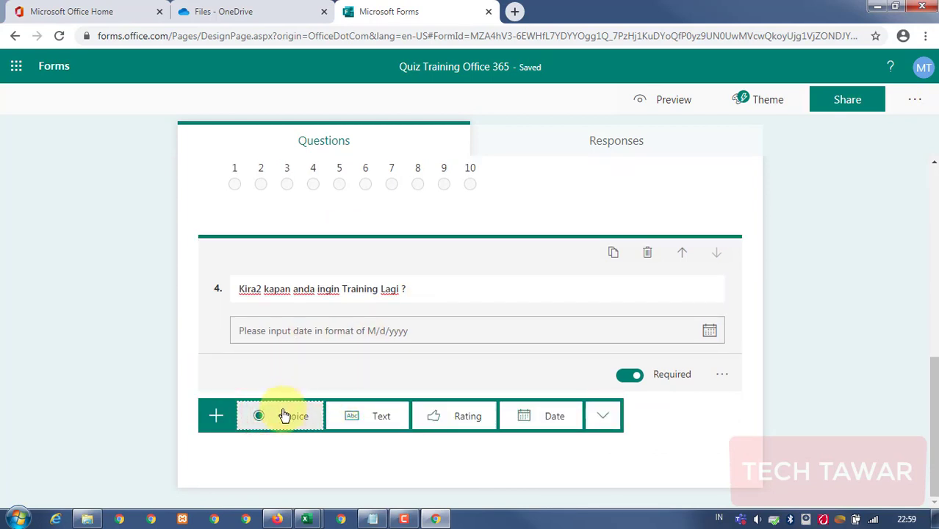
# Add choice question 5 and insert the cat photo from OneDrive as its image.
pyautogui.click(291, 411)
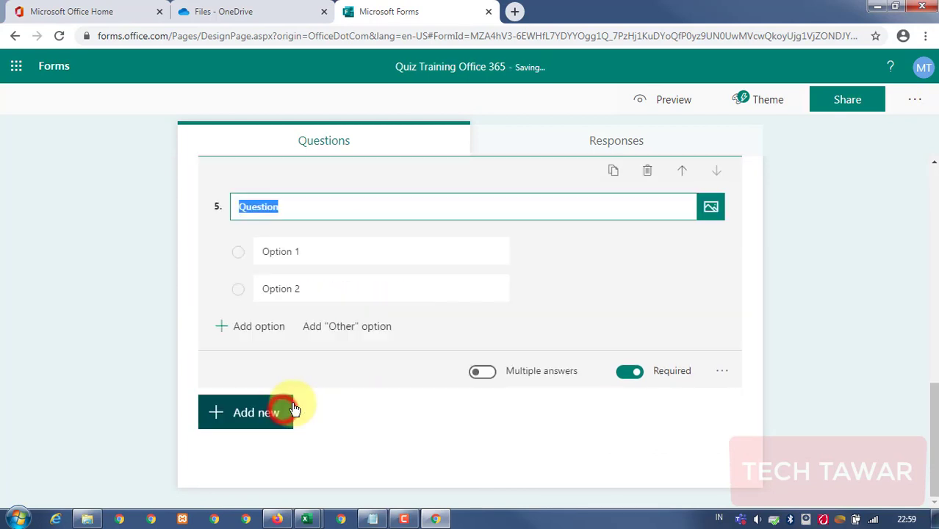
pyautogui.click(711, 210)
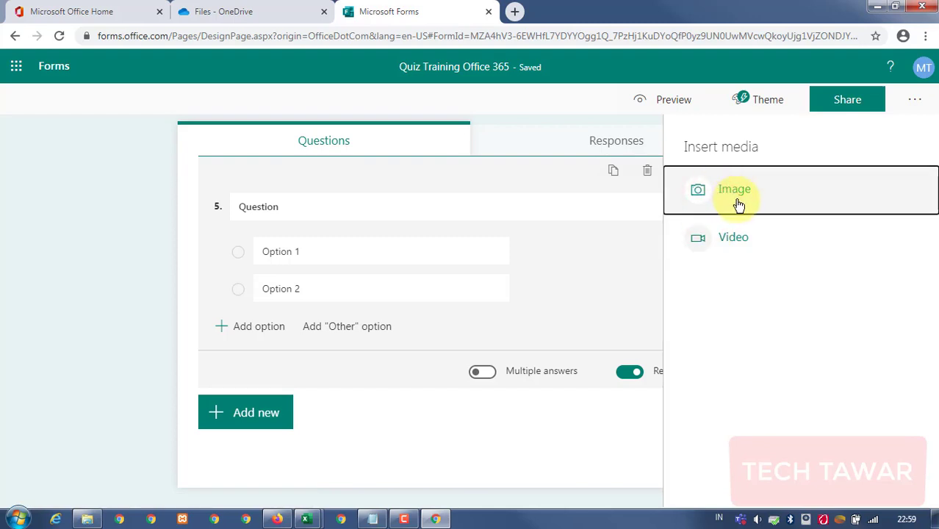
pyautogui.click(745, 193)
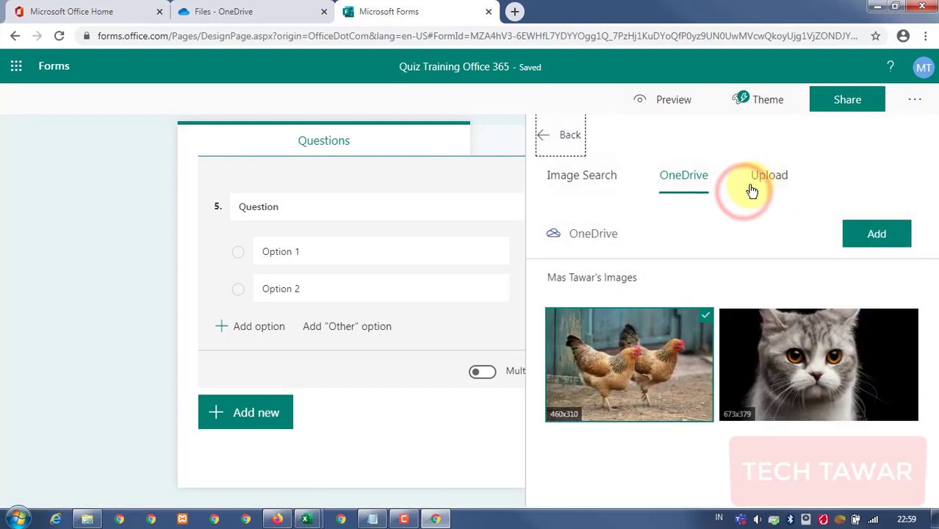
pyautogui.click(808, 356)
pyautogui.click(861, 232)
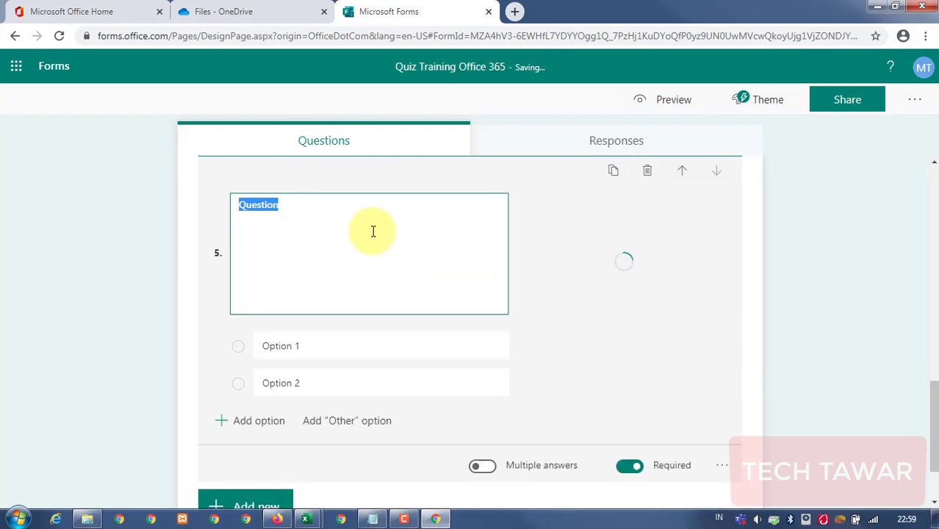
# Title question 5 'Kucing disamping kumis ada berapa ?' with answer choices 20, 30 and 41.
pyautogui.write('W')
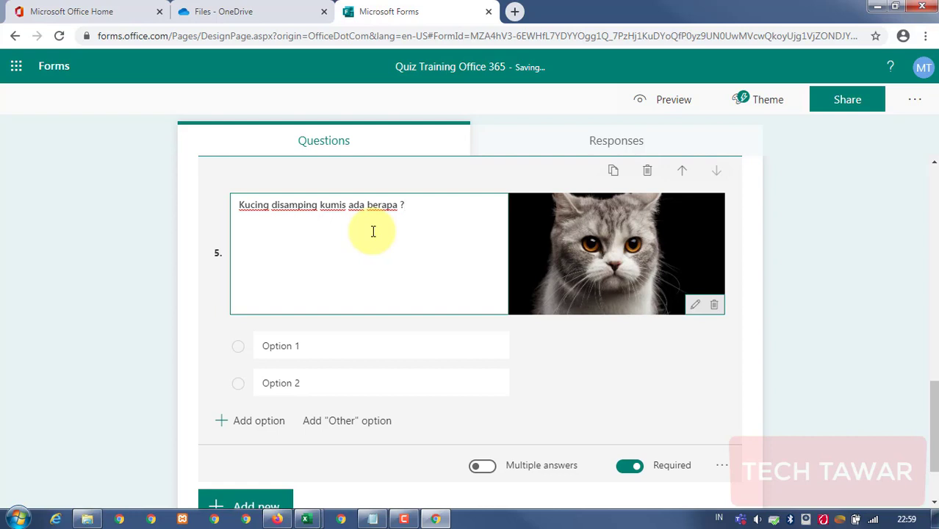
pyautogui.moveTo(268, 343); pyautogui.dragTo(351, 353)
pyautogui.write('20')
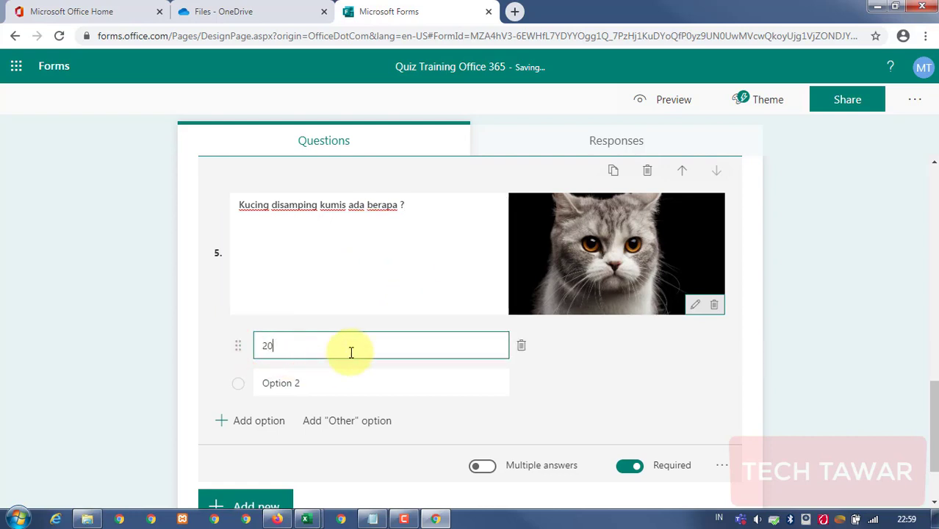
pyautogui.click(323, 383)
pyautogui.write('30')
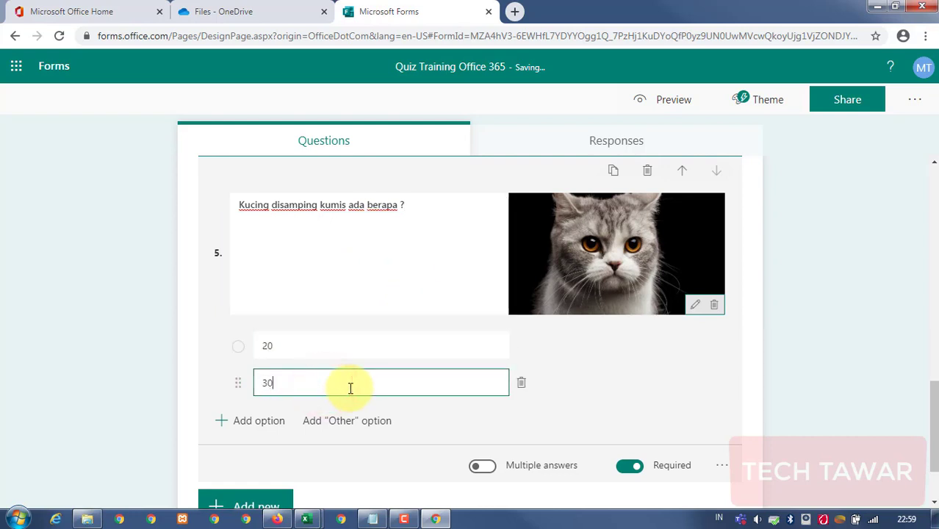
pyautogui.click(248, 420)
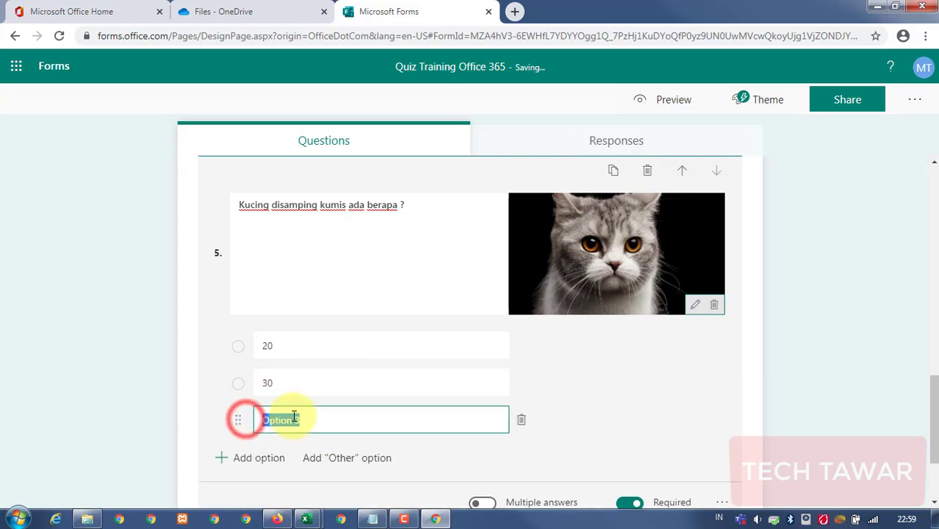
pyautogui.write('41')
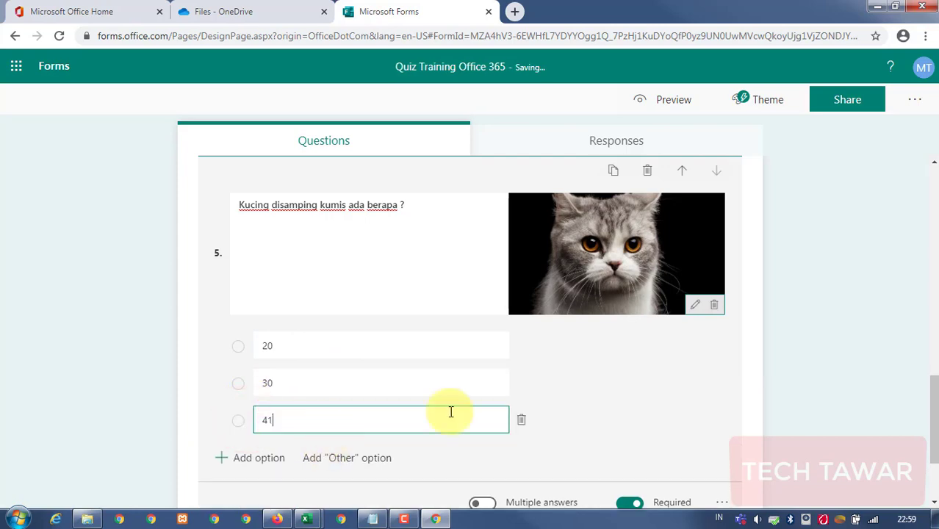
pyautogui.click(650, 399)
pyautogui.scroll(3, 541, 185)
pyautogui.scroll(-5, 560, 302)
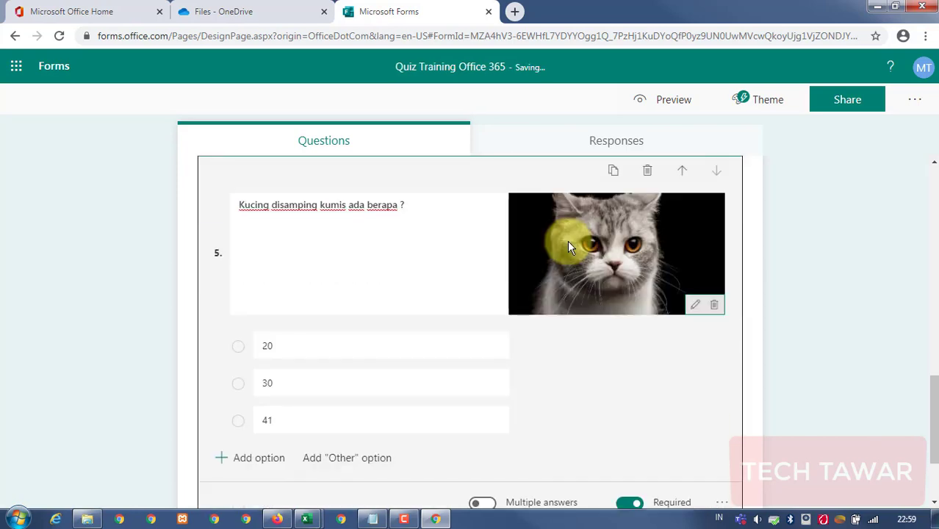
pyautogui.scroll(4, 562, 253)
pyautogui.scroll(-4, 470, 276)
pyautogui.scroll(2, 294, 224)
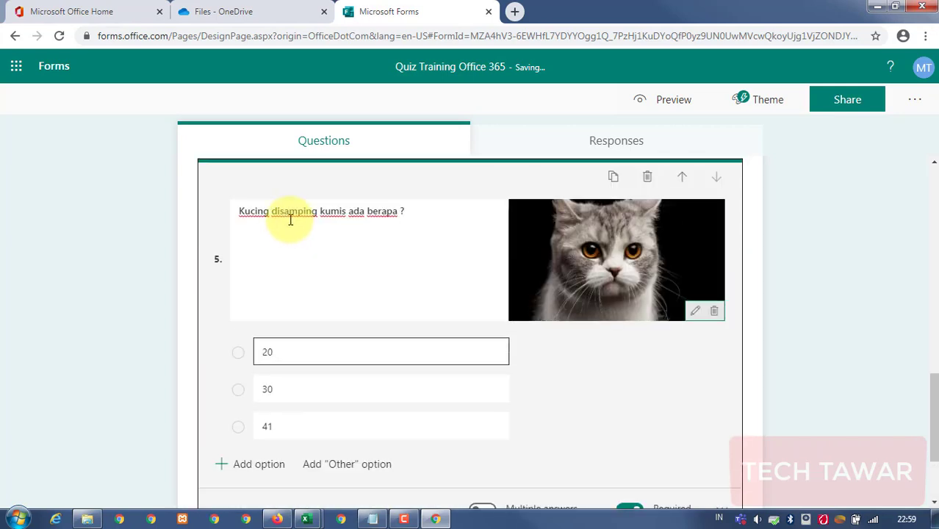
pyautogui.scroll(3, 698, 235)
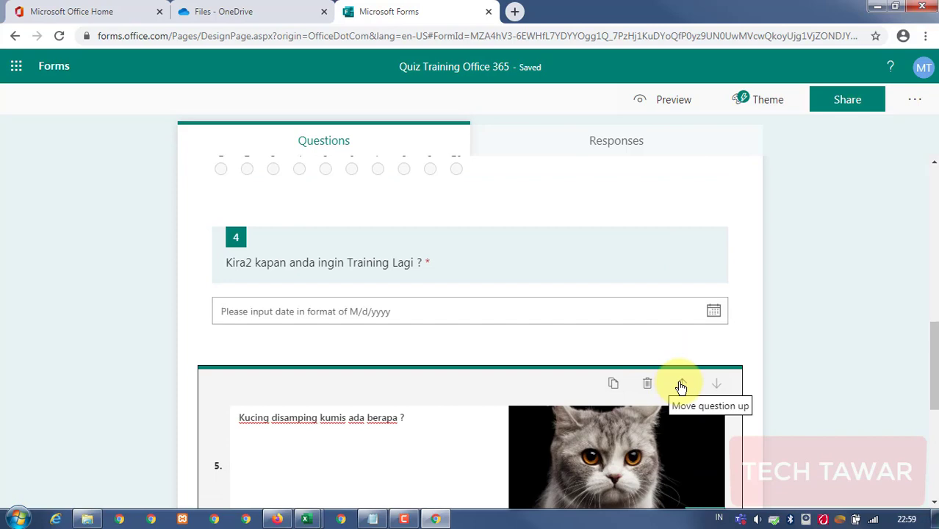
# Move the cat question up one place, above the date question.
pyautogui.click(681, 384)
pyautogui.scroll(3, 589, 321)
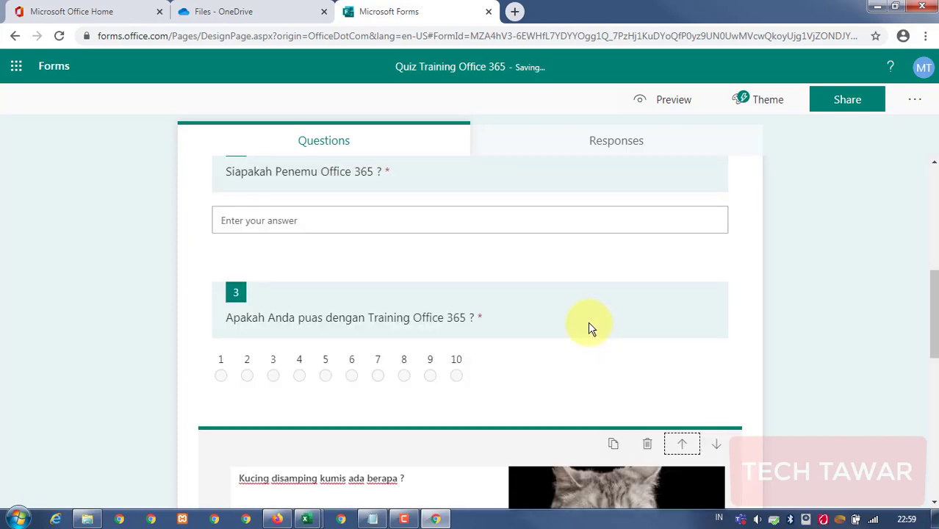
pyautogui.scroll(-6, 587, 327)
pyautogui.scroll(2, 419, 258)
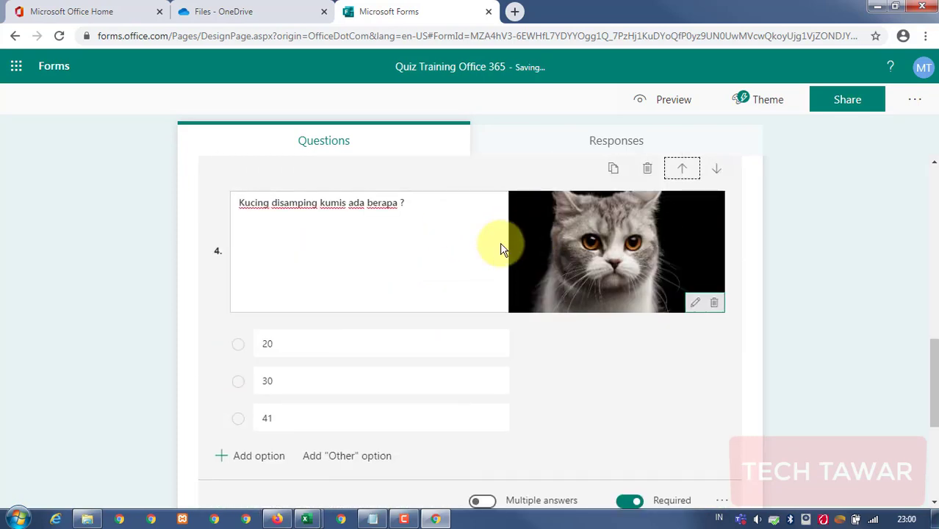
pyautogui.scroll(-4, 500, 249)
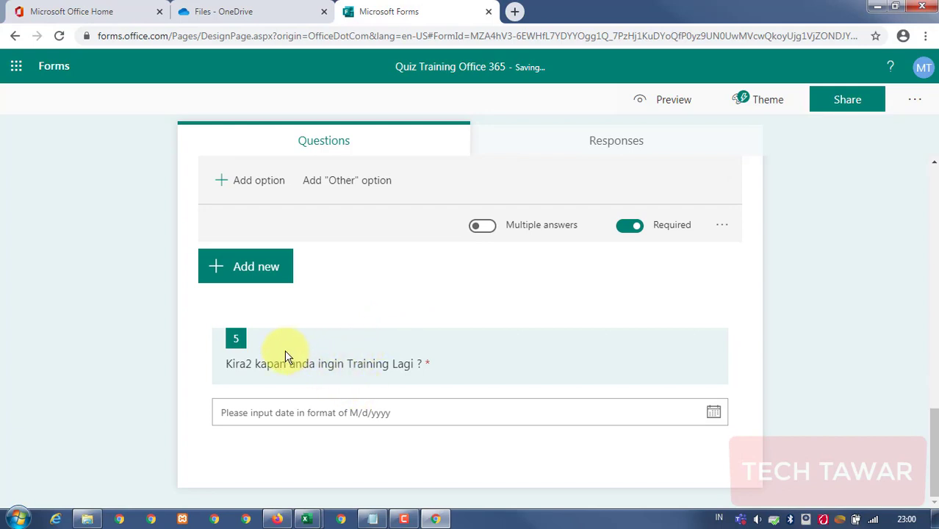
pyautogui.click(847, 354)
pyautogui.scroll(6, 521, 346)
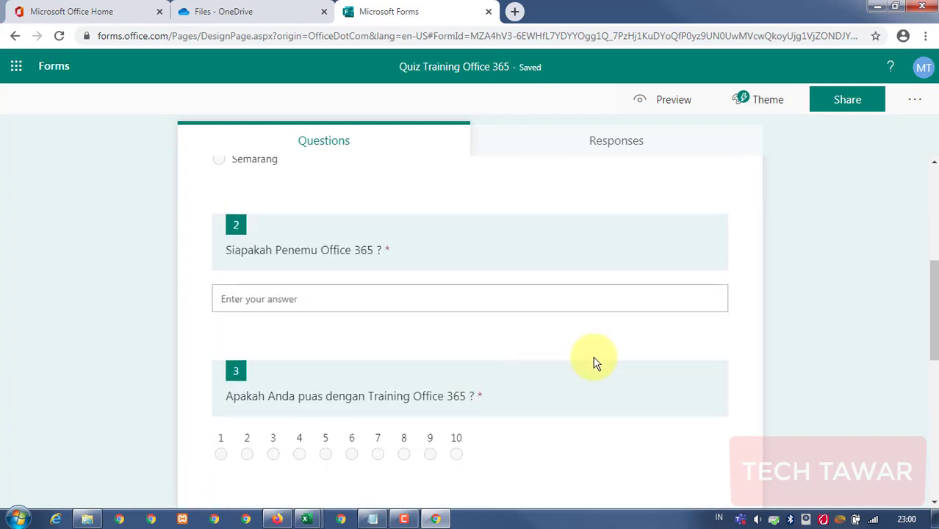
pyautogui.scroll(-3, 595, 363)
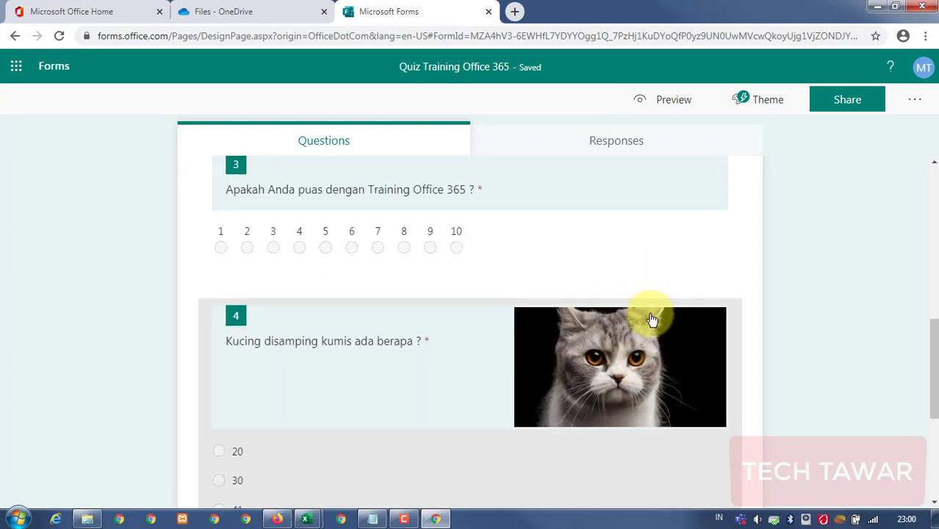
pyautogui.scroll(-3, 639, 360)
pyautogui.scroll(4, 614, 342)
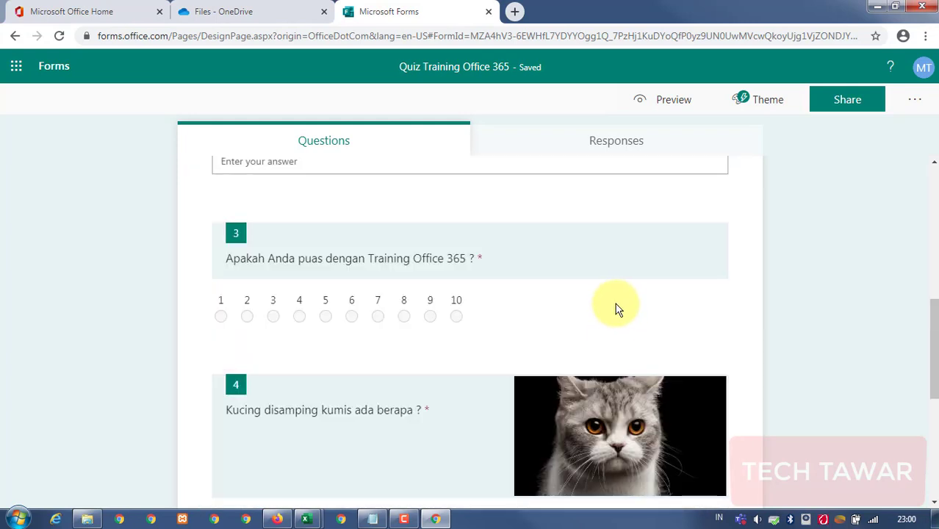
pyautogui.scroll(-2, 461, 342)
# Move the cat question above the rating question so it becomes question 3.
pyautogui.click(406, 302)
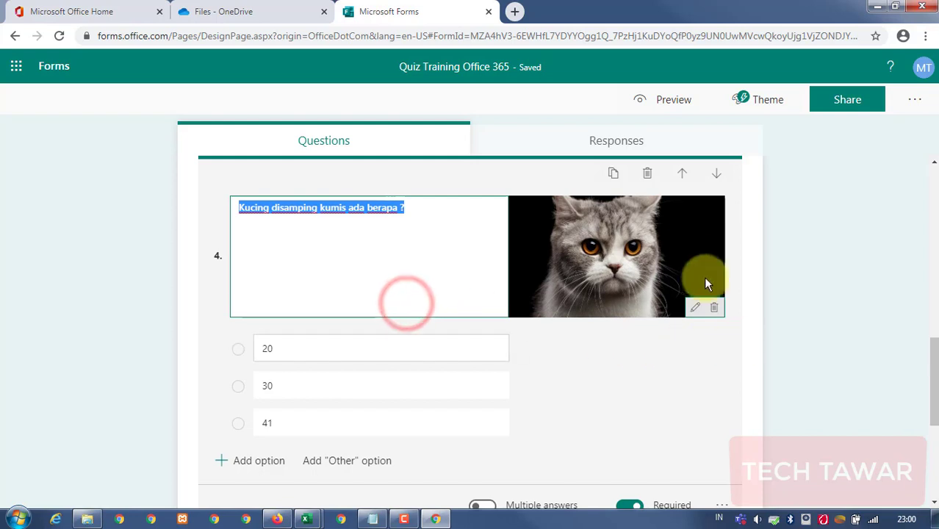
pyautogui.click(681, 173)
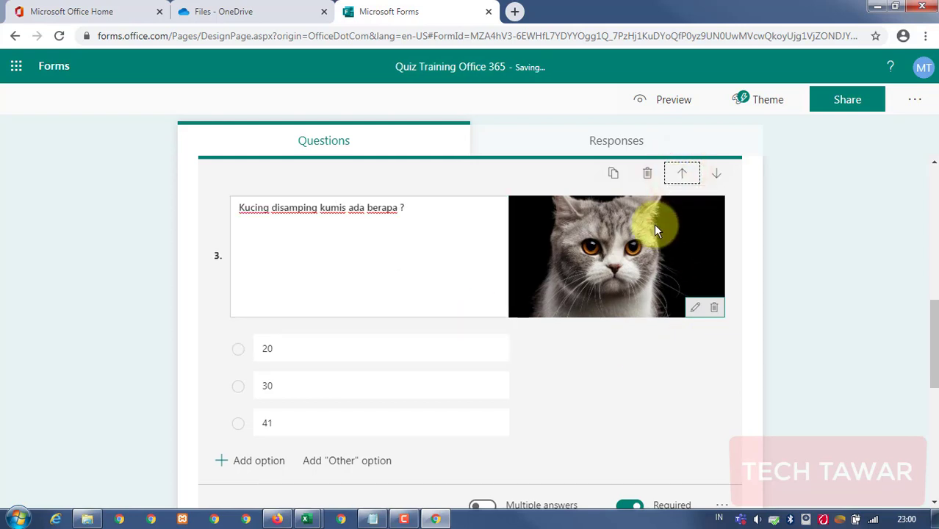
pyautogui.scroll(3, 654, 224)
pyautogui.click(788, 363)
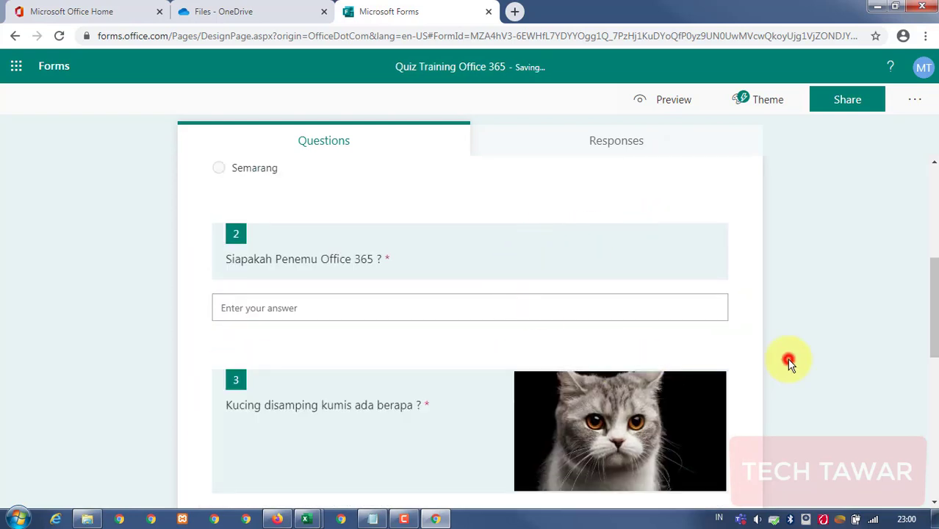
pyautogui.scroll(4, 773, 365)
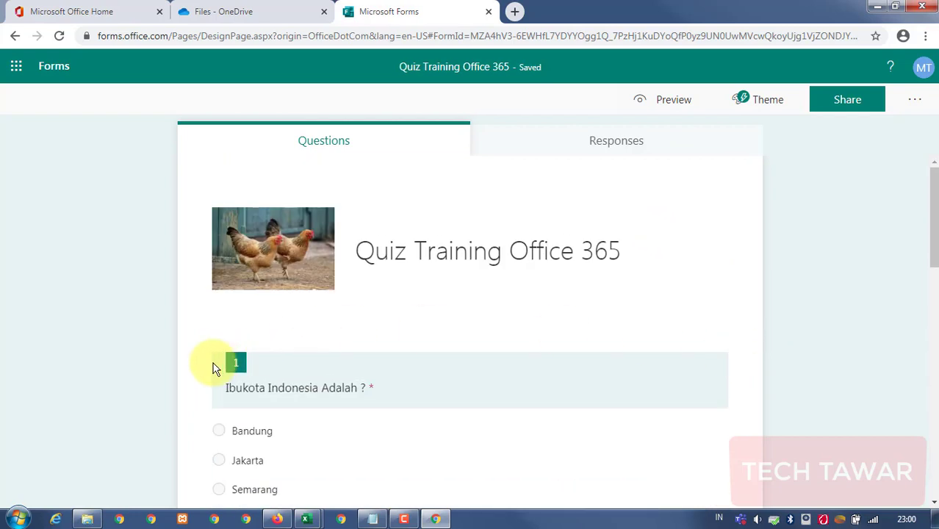
pyautogui.scroll(-4, 235, 365)
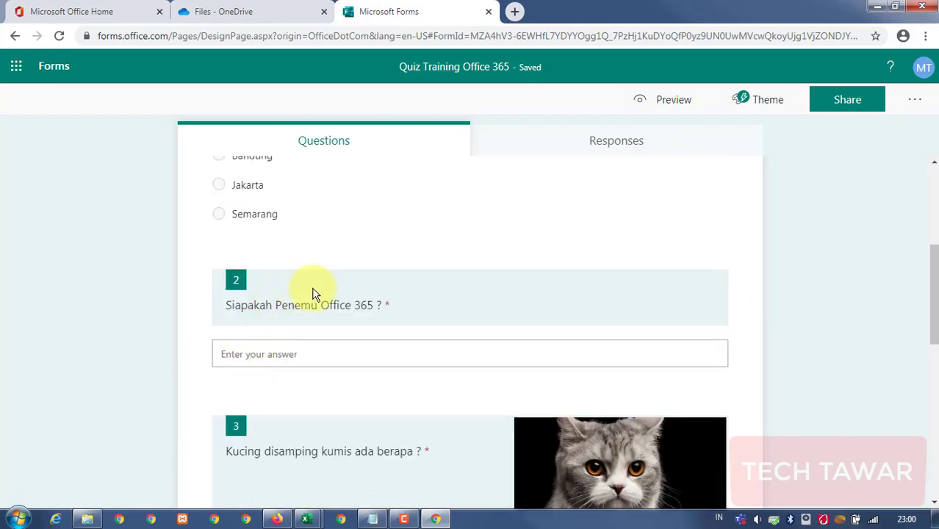
pyautogui.scroll(-3, 327, 364)
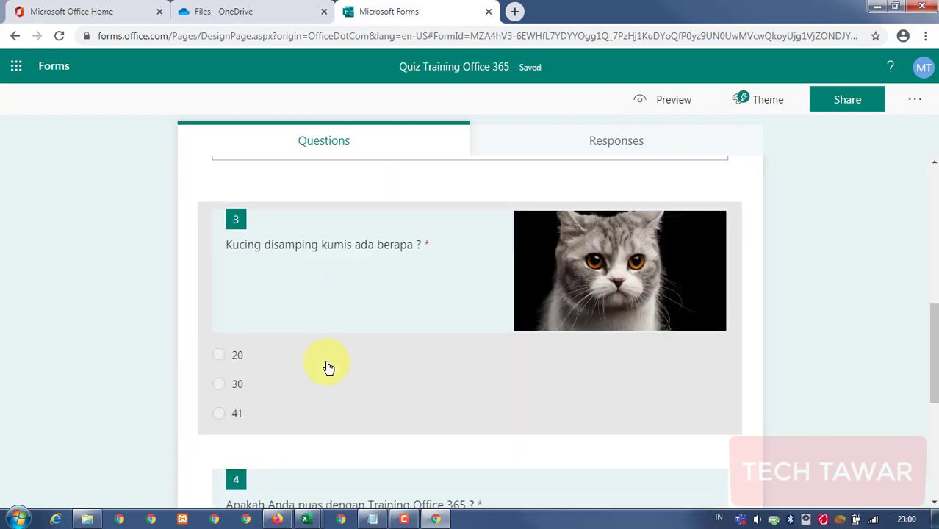
pyautogui.scroll(2, 319, 345)
pyautogui.scroll(-5, 277, 365)
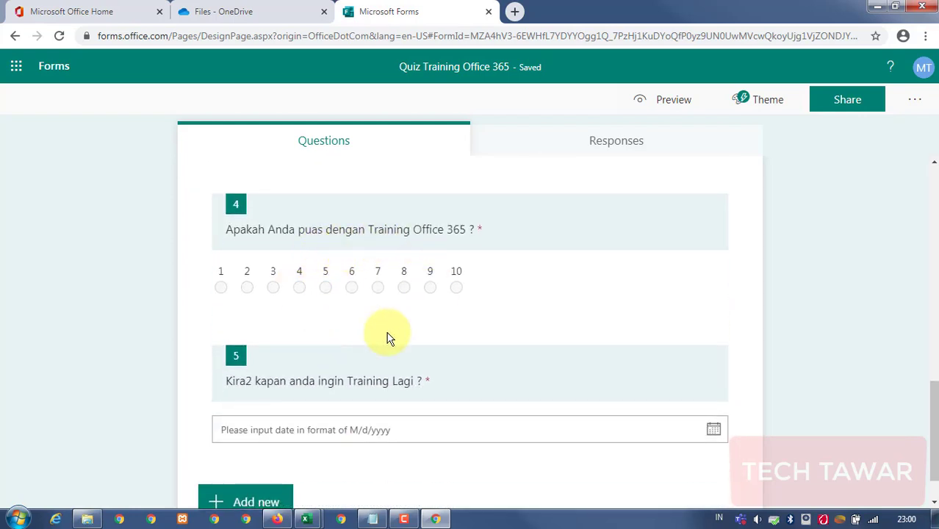
pyautogui.scroll(-1, 375, 342)
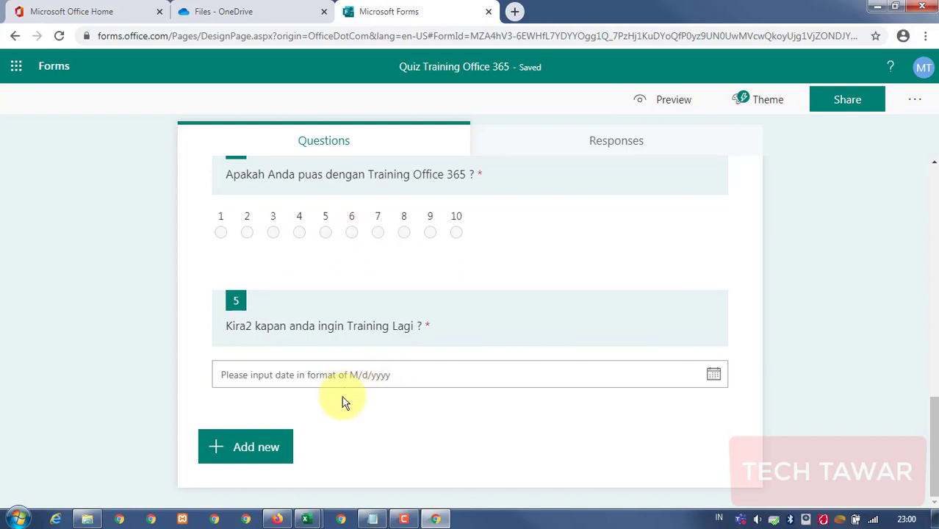
pyautogui.scroll(7, 612, 423)
pyautogui.scroll(5, 610, 419)
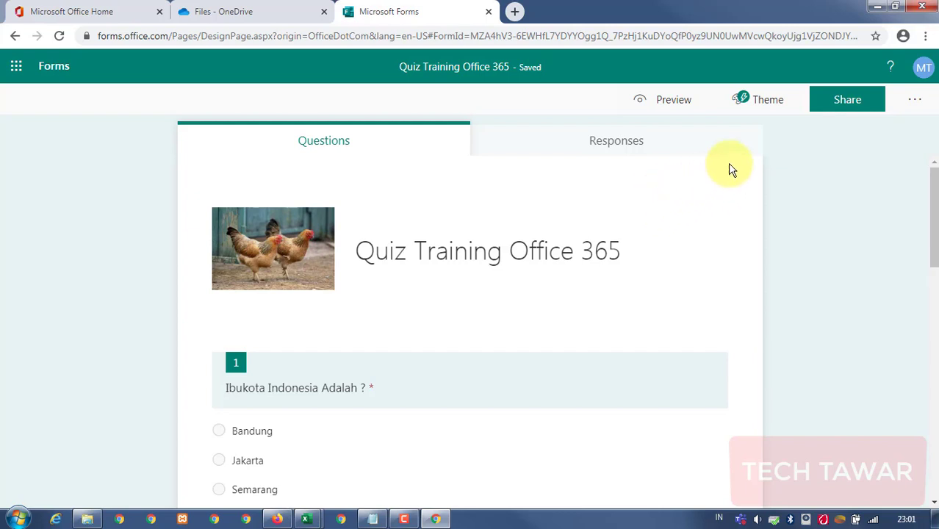
pyautogui.click(752, 103)
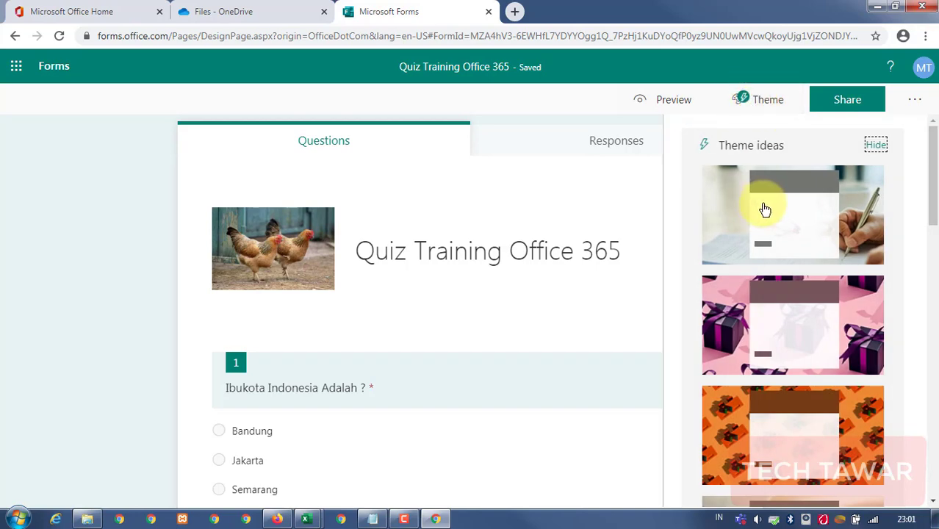
pyautogui.scroll(-10, 765, 209)
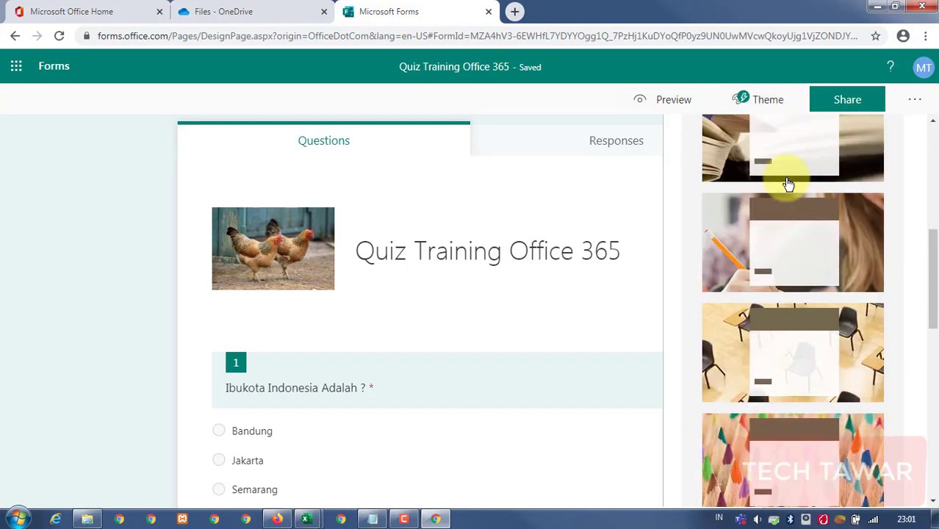
pyautogui.scroll(-8, 787, 184)
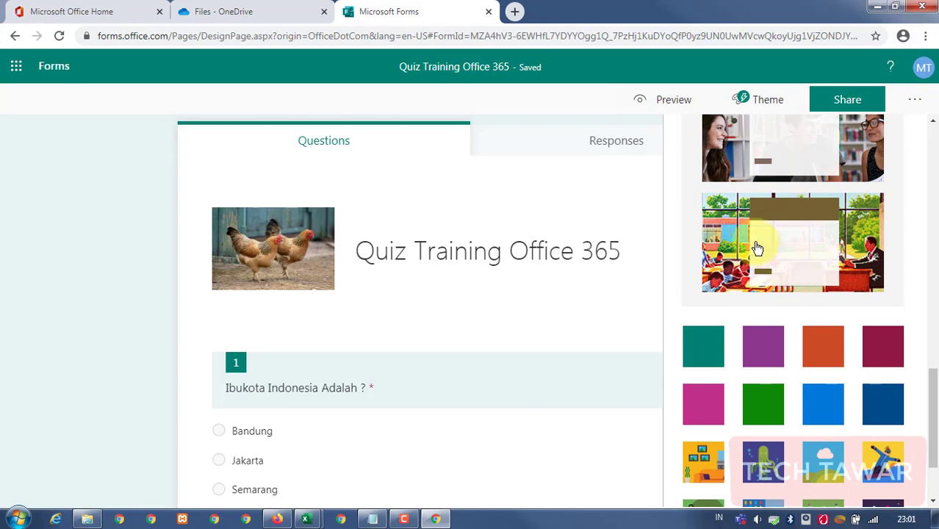
pyautogui.click(757, 248)
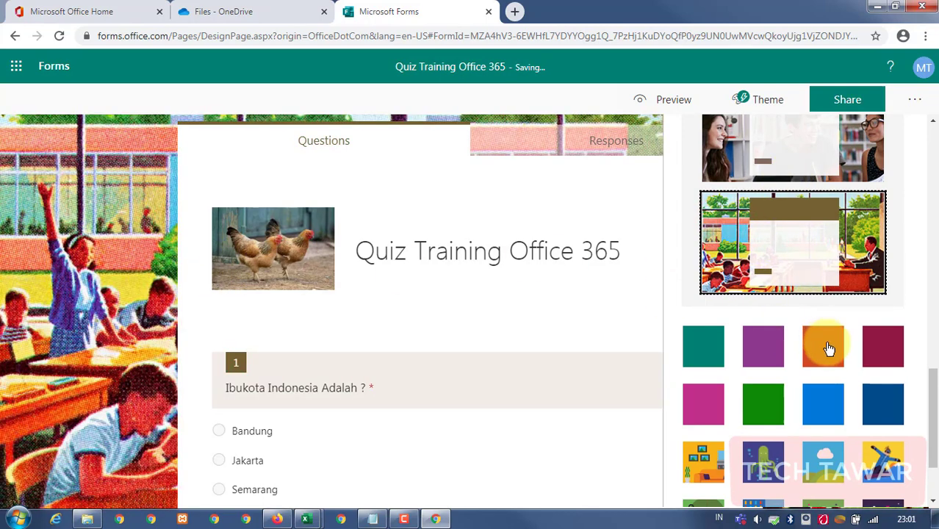
pyautogui.scroll(-3, 829, 348)
pyautogui.click(882, 351)
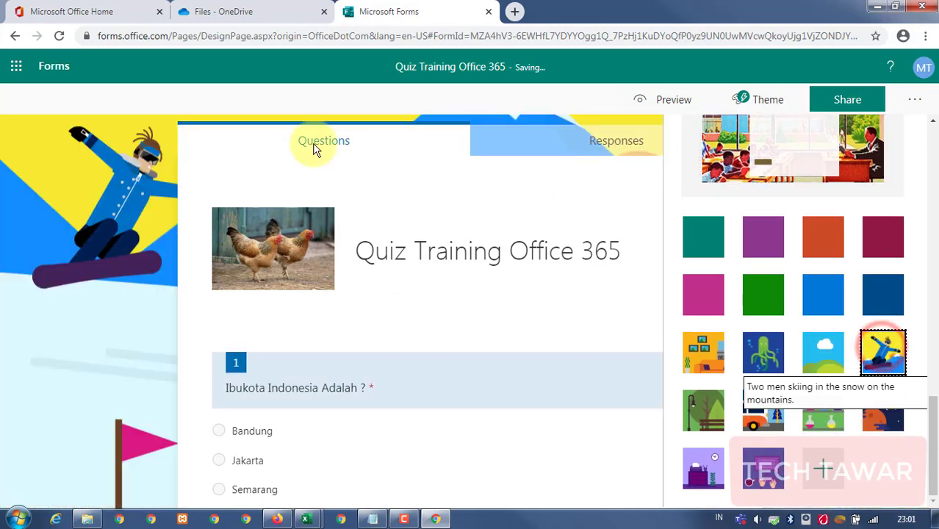
pyautogui.click(822, 415)
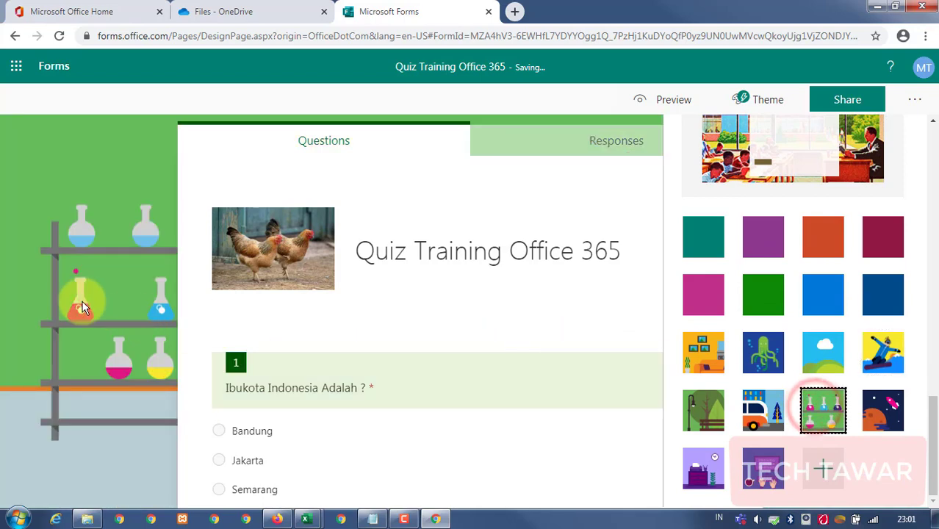
pyautogui.click(82, 307)
pyautogui.scroll(-5, 789, 255)
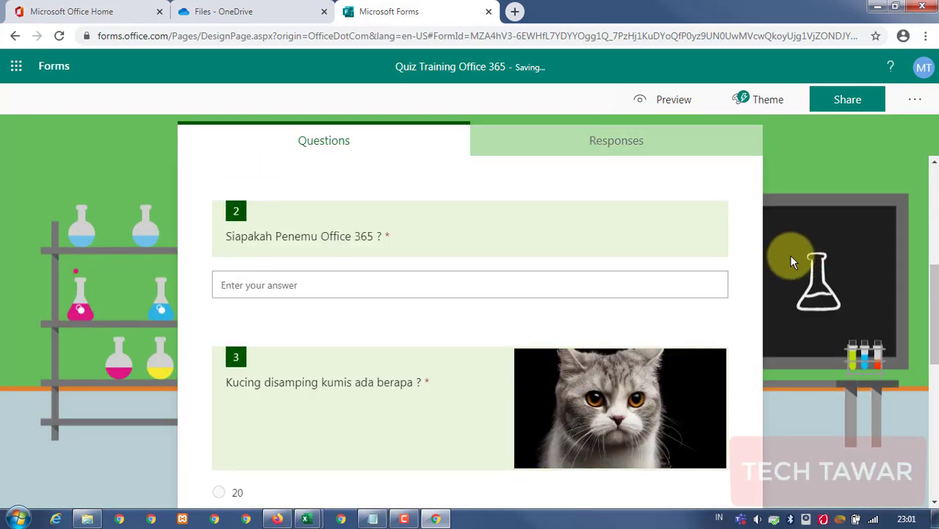
pyautogui.scroll(-3, 789, 255)
pyautogui.scroll(10, 789, 255)
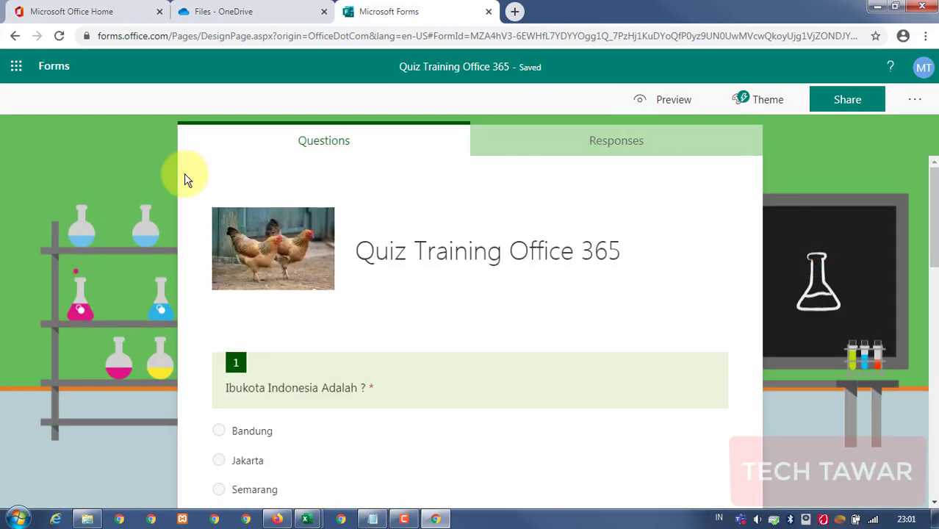
pyautogui.scroll(-4, 101, 179)
pyautogui.scroll(4, 101, 180)
pyautogui.scroll(-1, 103, 180)
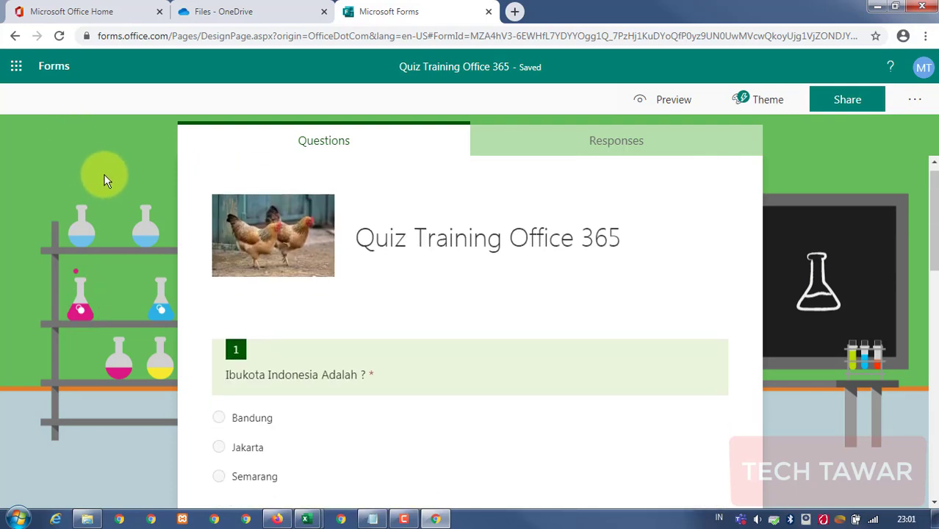
pyautogui.scroll(-4, 104, 177)
pyautogui.scroll(5, 105, 173)
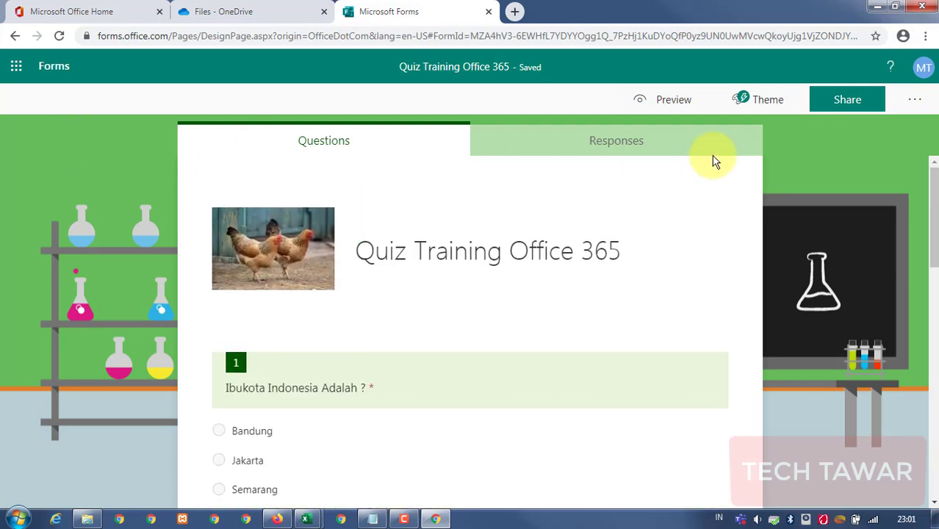
# Open the form Settings and highlight the 'Who can fill out this form' options.
pyautogui.click(915, 99)
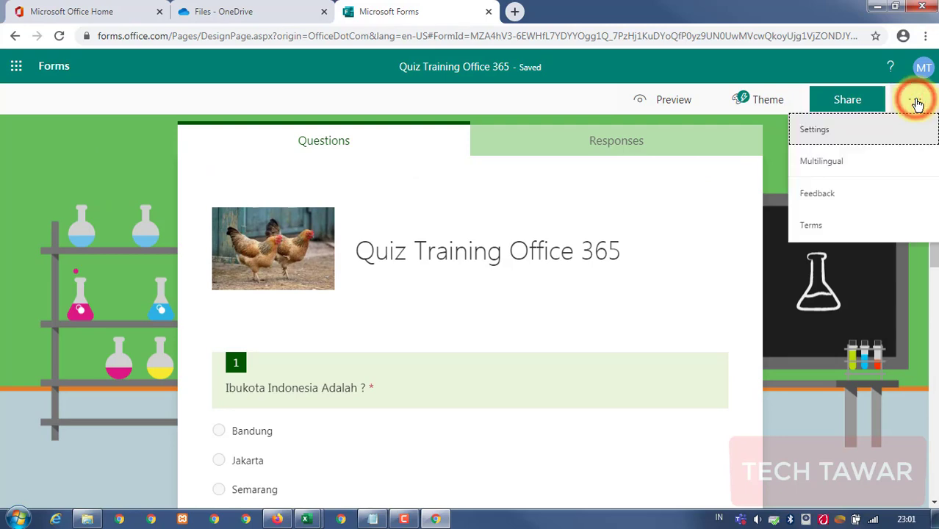
pyautogui.click(827, 131)
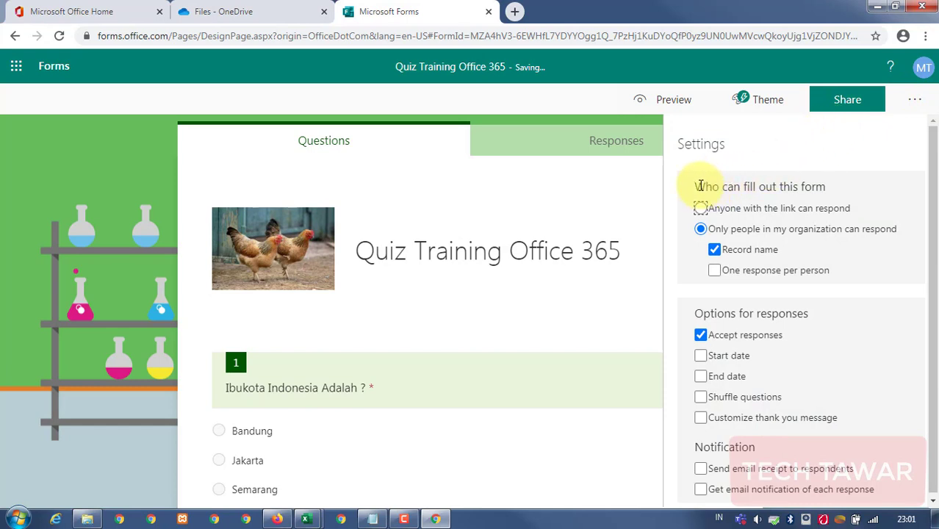
pyautogui.moveTo(700, 186); pyautogui.dragTo(845, 188)
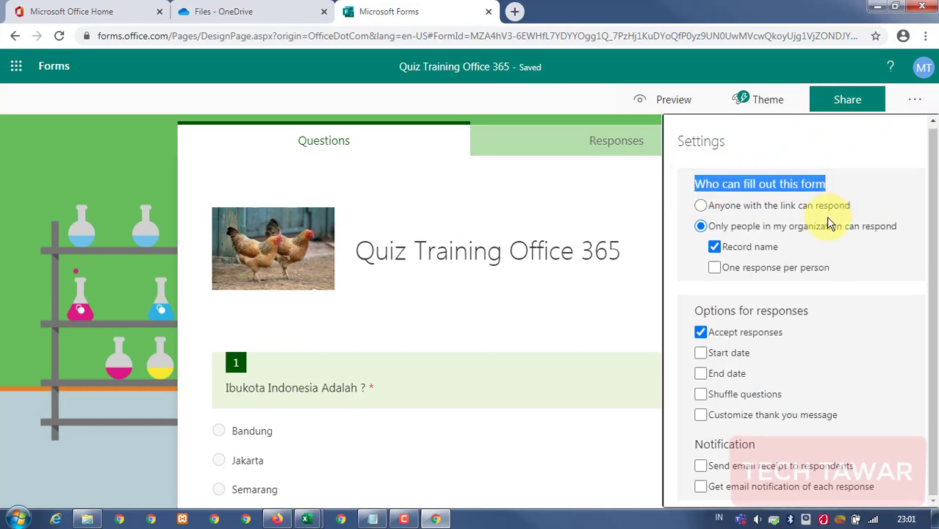
pyautogui.click(789, 181)
pyautogui.click(699, 184)
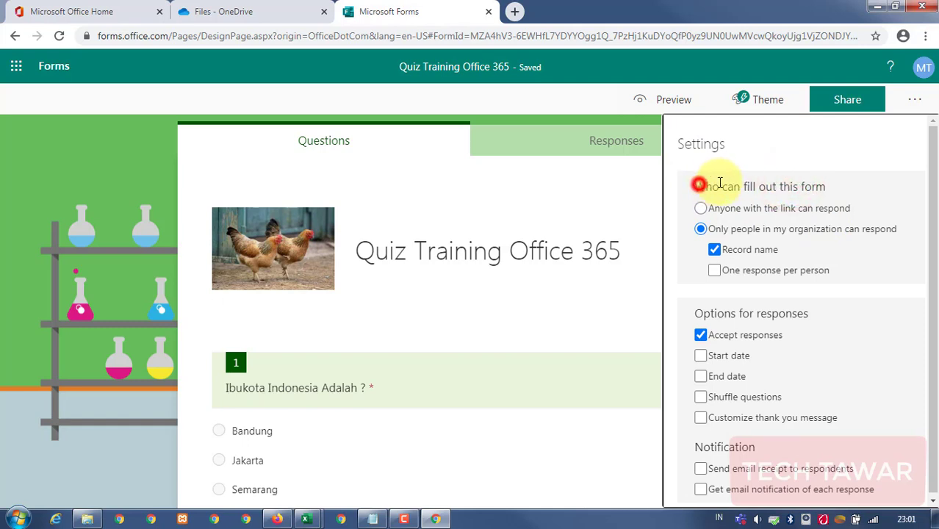
pyautogui.moveTo(720, 183); pyautogui.dragTo(815, 185)
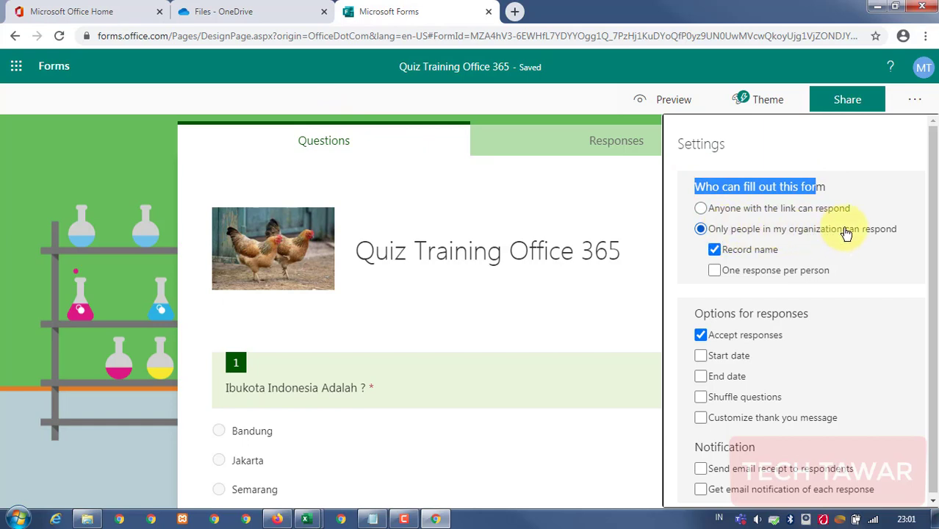
pyautogui.click(843, 185)
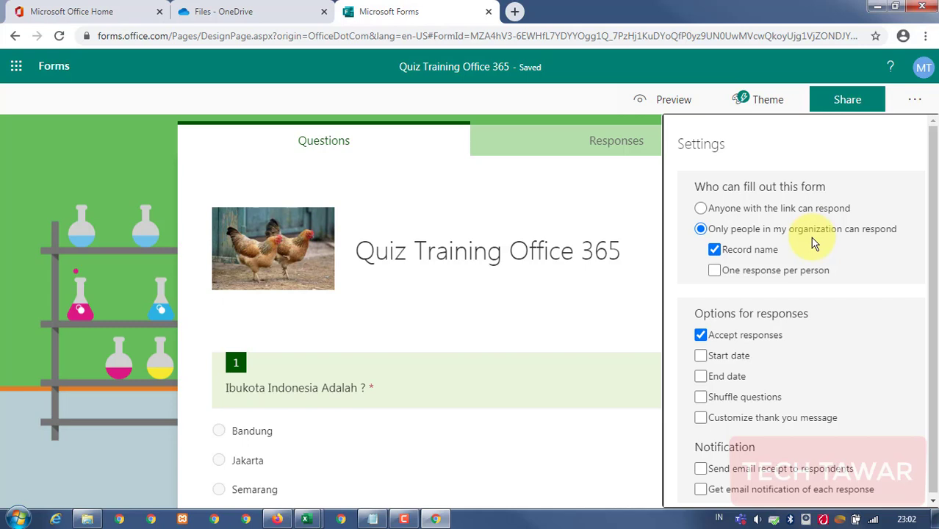
# Toggle Record name off and back on, keeping respondents' names recorded.
pyautogui.click(718, 251)
pyautogui.click(715, 250)
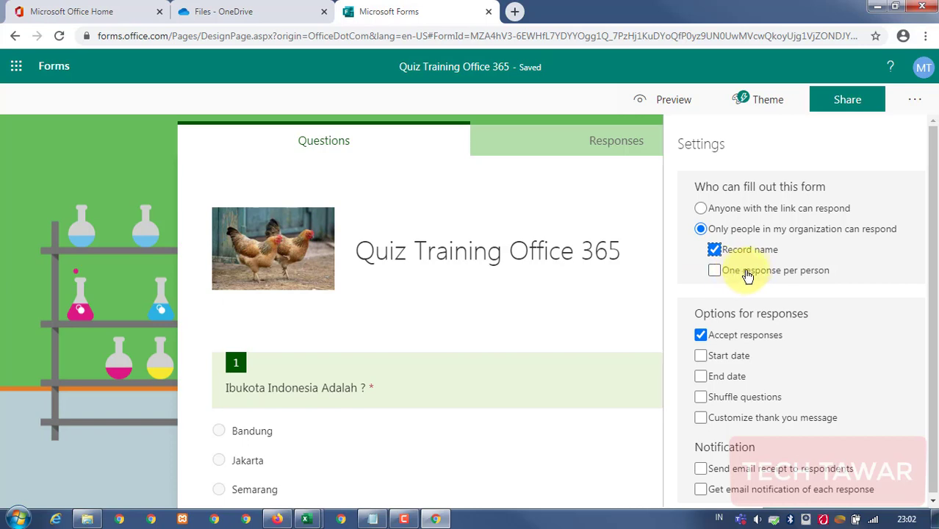
pyautogui.scroll(-1, 808, 275)
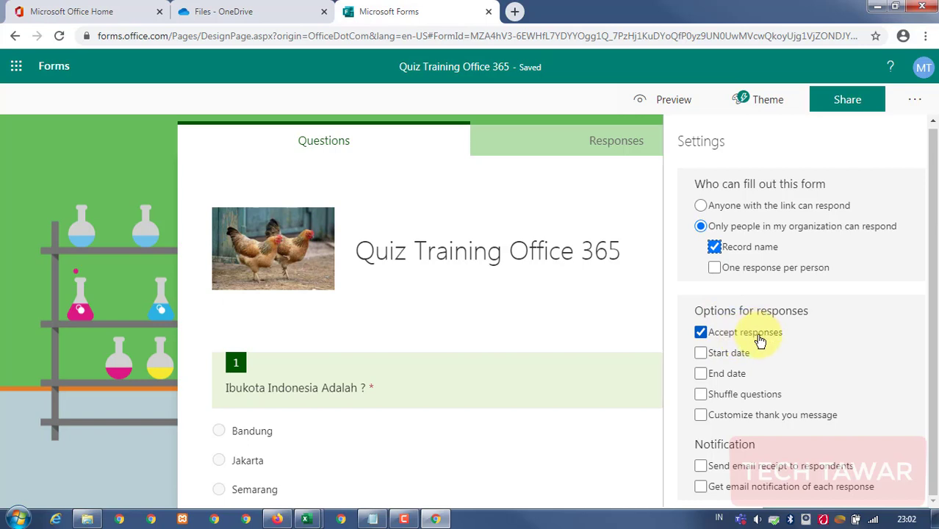
# Enable both Start date and End date for accepting responses.
pyautogui.click(726, 354)
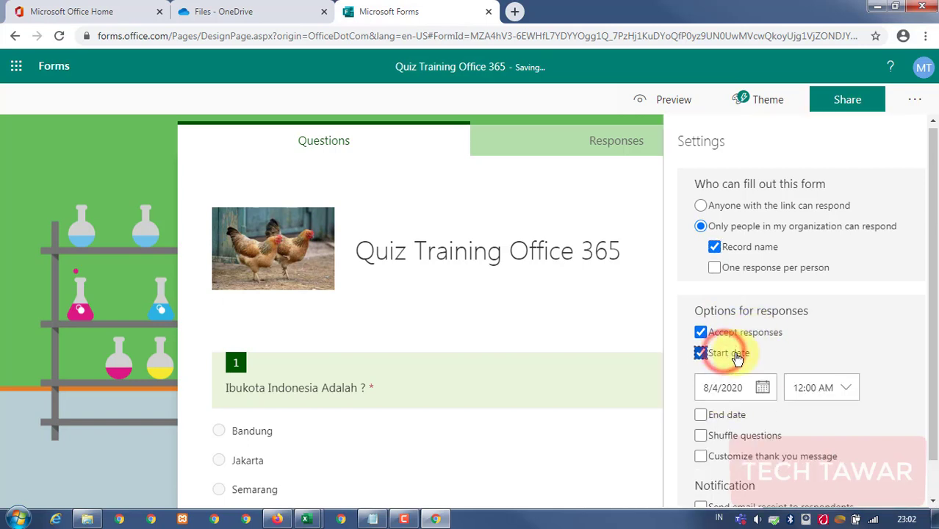
pyautogui.scroll(-1, 756, 360)
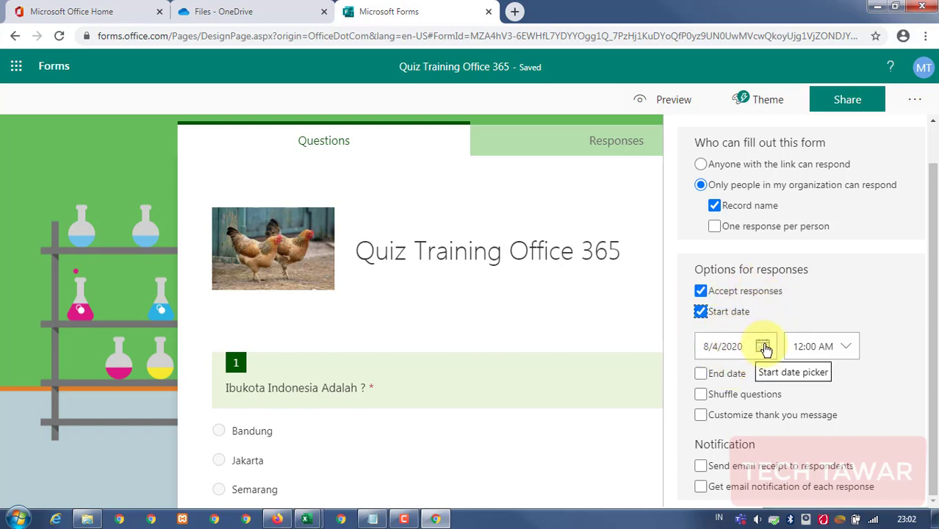
pyautogui.click(701, 373)
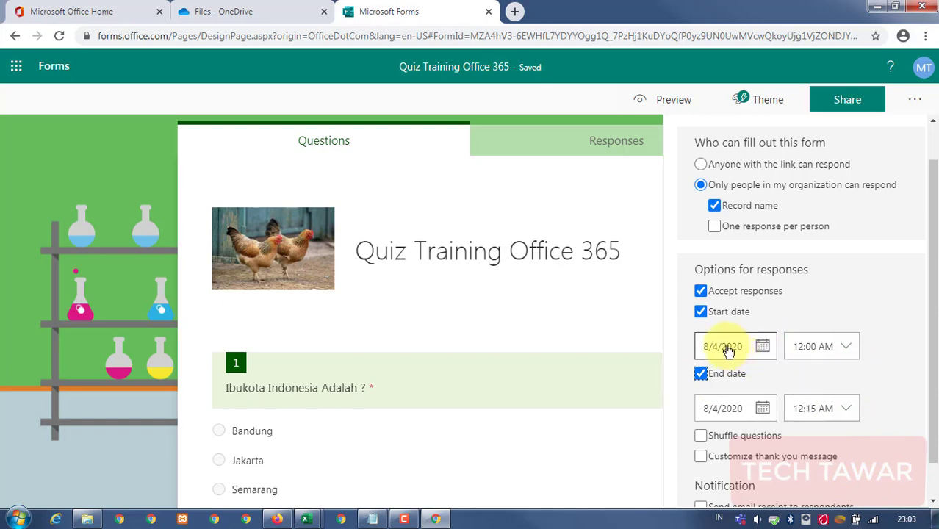
pyautogui.click(844, 346)
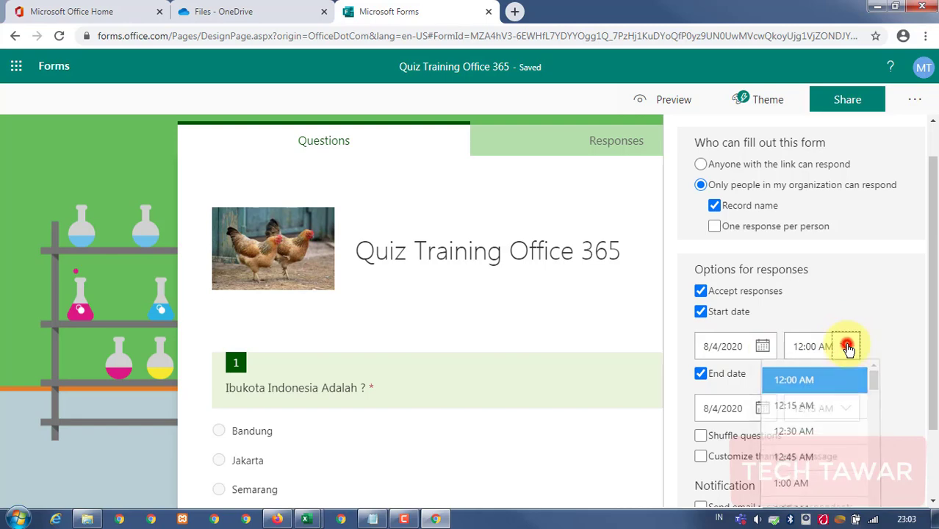
pyautogui.click(905, 518)
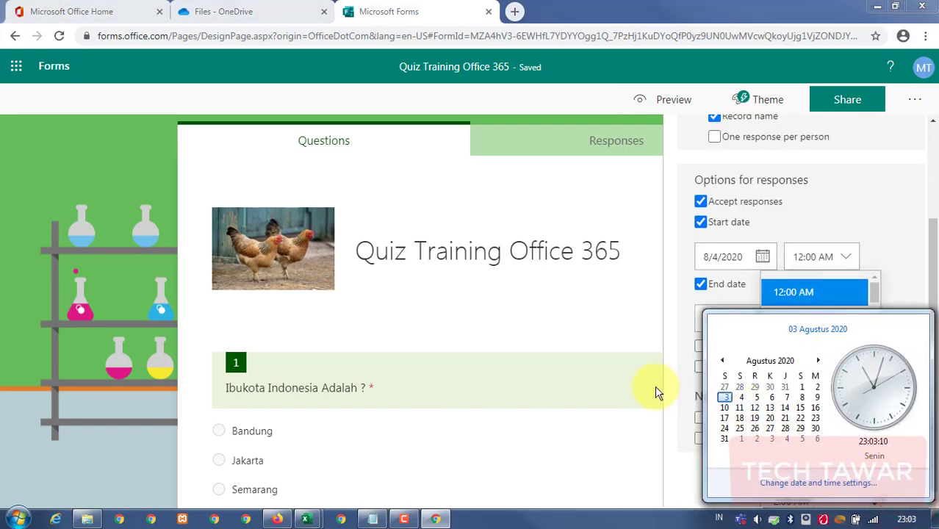
pyautogui.click(655, 389)
# Set the response start to 8/3/2020 at 9:00 PM.
pyautogui.click(740, 307)
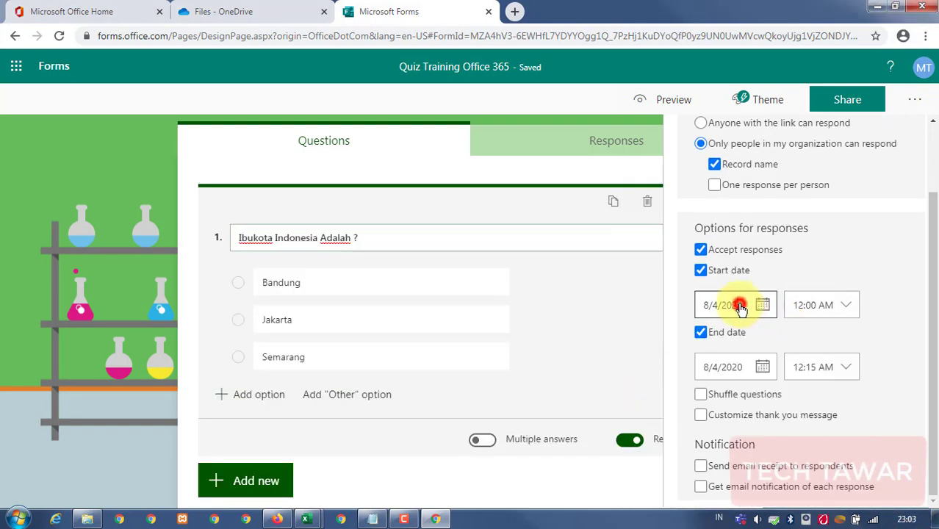
pyautogui.click(723, 383)
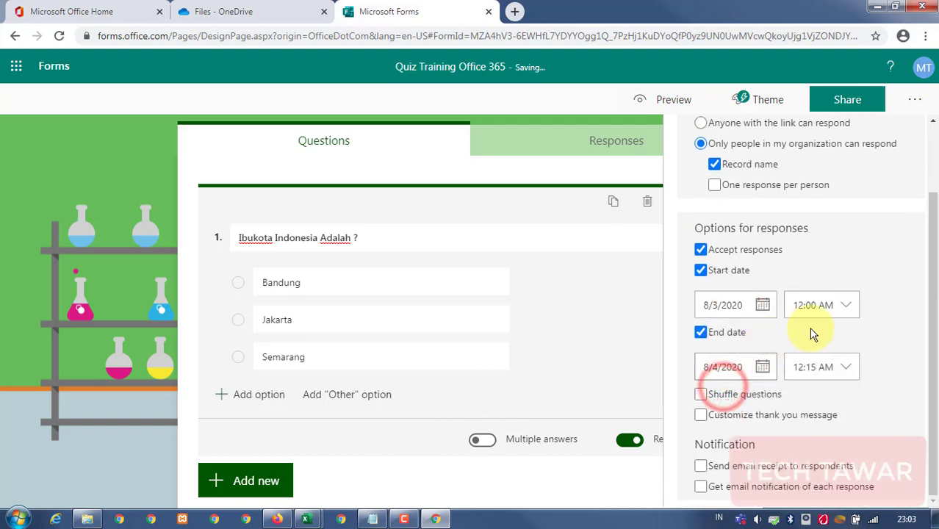
pyautogui.click(841, 306)
pyautogui.scroll(-3, 838, 358)
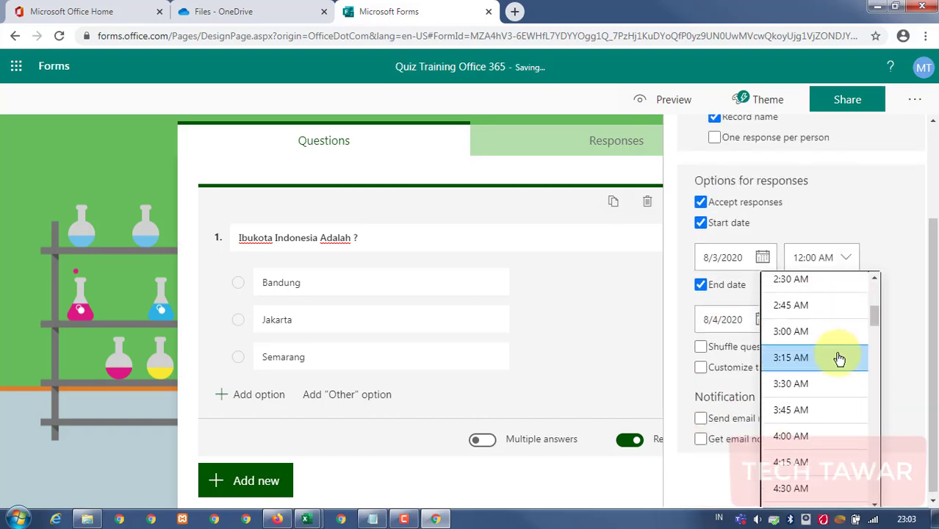
pyautogui.scroll(-15, 839, 358)
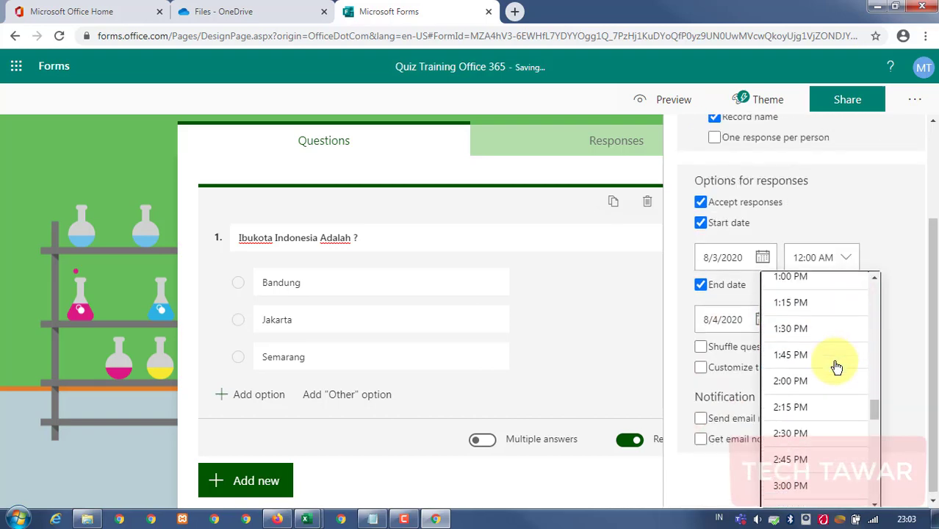
pyautogui.scroll(-2, 837, 366)
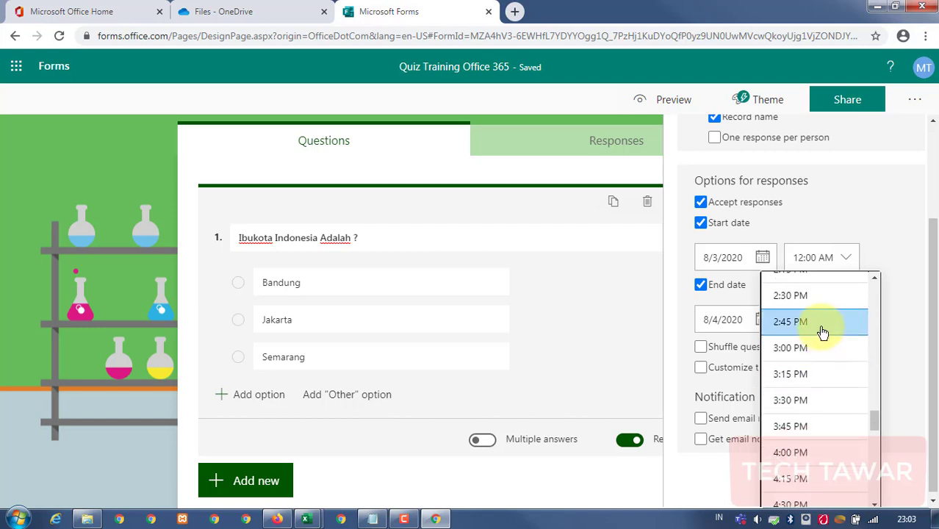
pyautogui.scroll(1, 822, 333)
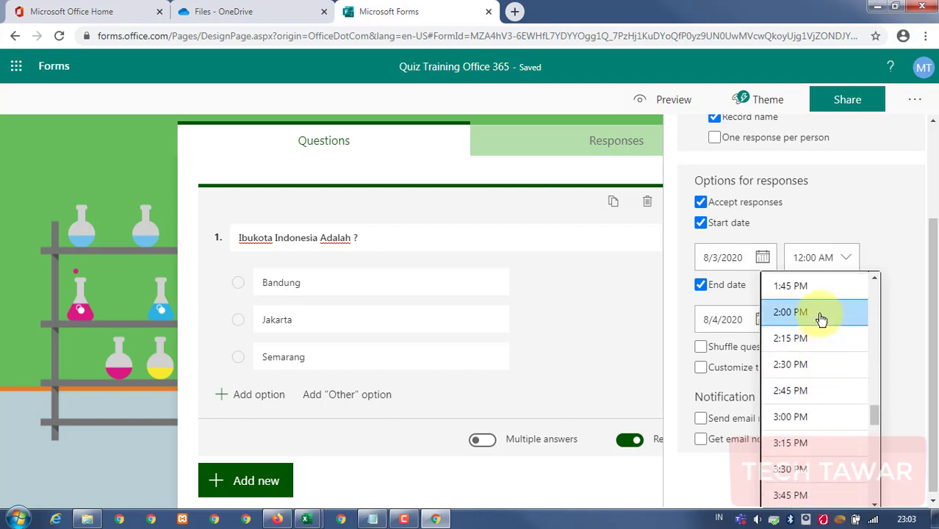
pyautogui.scroll(-8, 819, 316)
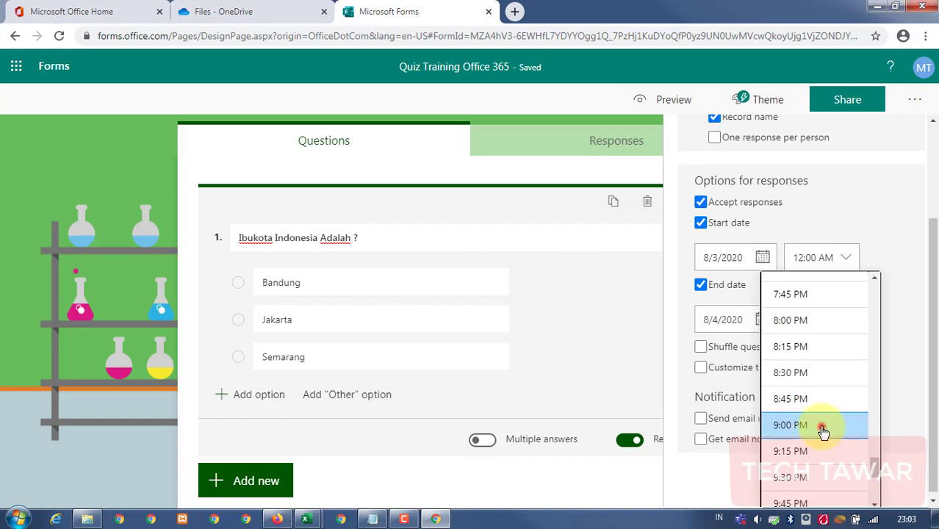
pyautogui.click(821, 430)
pyautogui.click(885, 321)
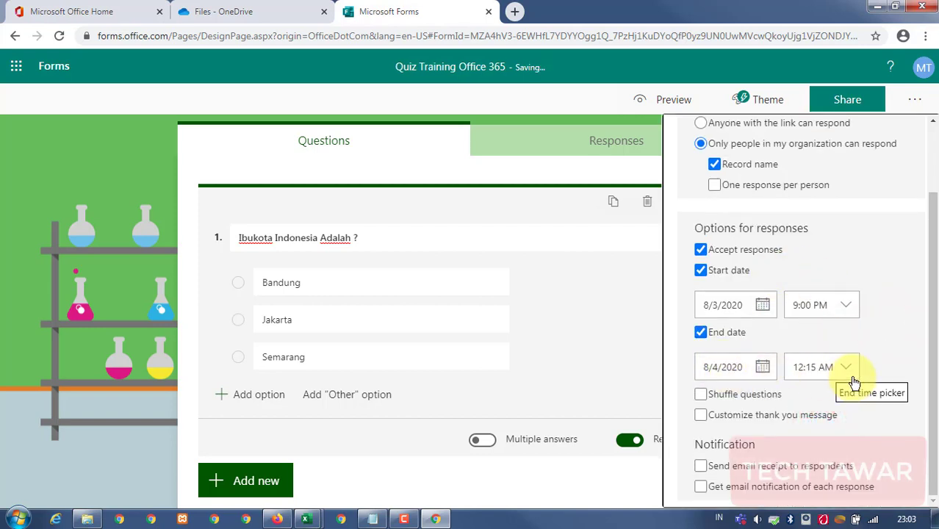
pyautogui.click(898, 360)
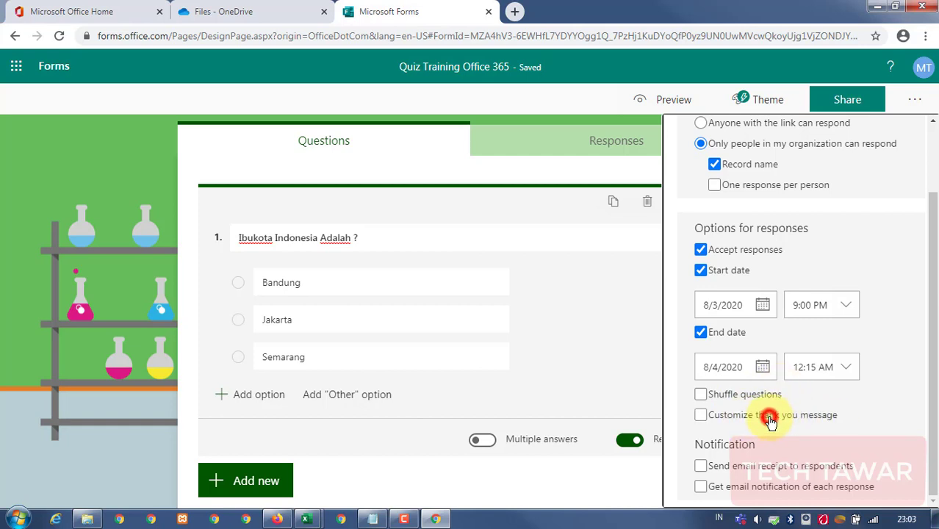
# Replace the default thank-you message with 'Terima kasih ya Bro..'.
pyautogui.click(769, 422)
pyautogui.click(758, 392)
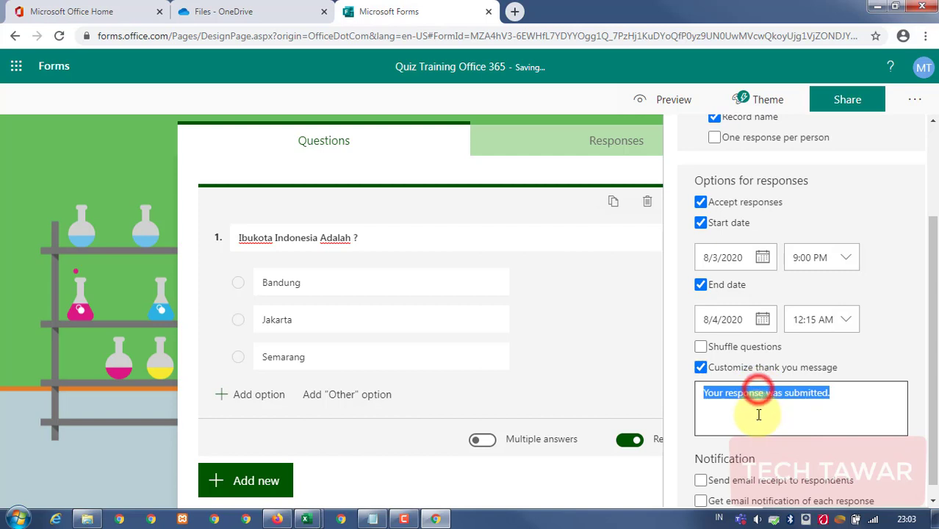
pyautogui.click(761, 410)
pyautogui.click(838, 394)
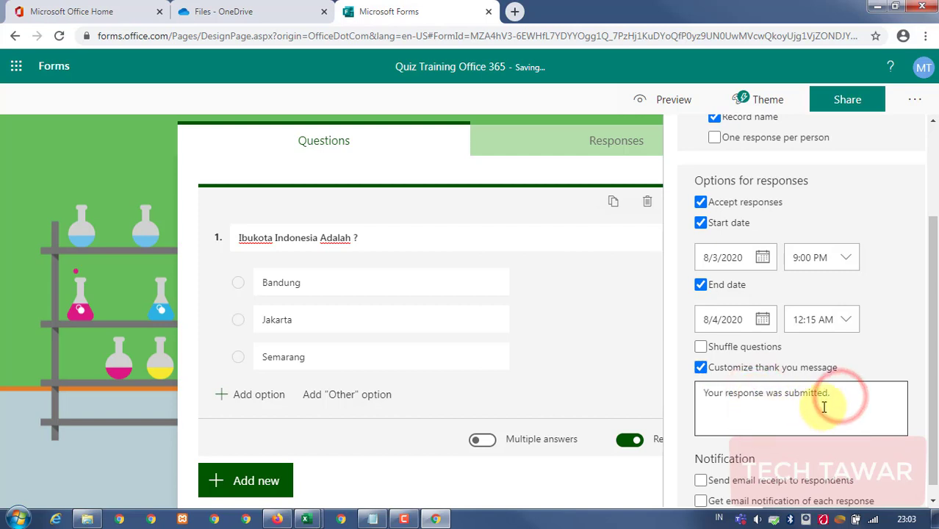
pyautogui.tripleClick(832, 393)
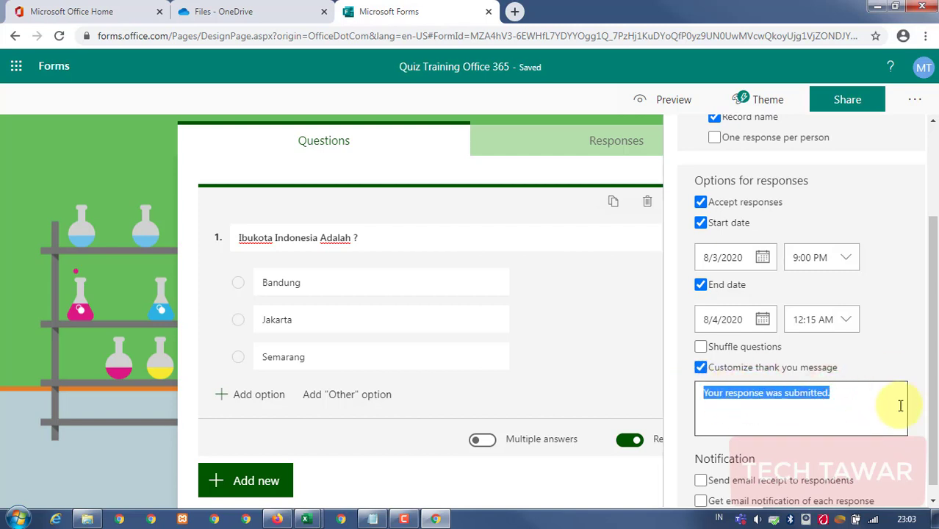
pyautogui.write('Terima kasih ya Bro..')
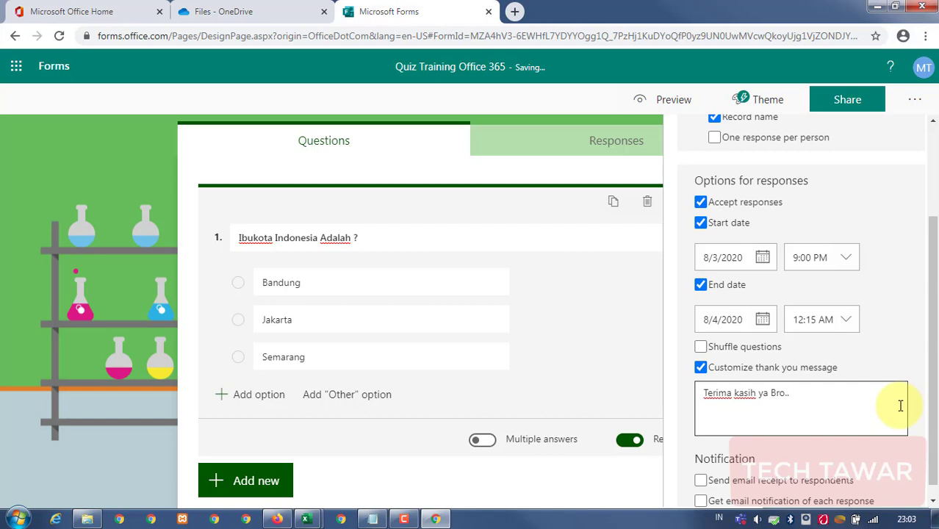
pyautogui.click(893, 286)
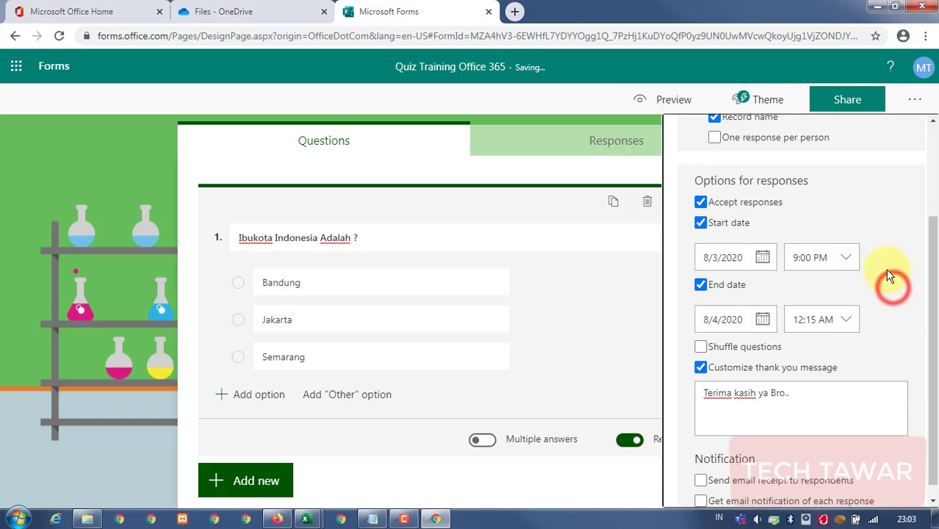
# Enable email receipts for respondents and an email notification for each response.
pyautogui.scroll(-1, 900, 293)
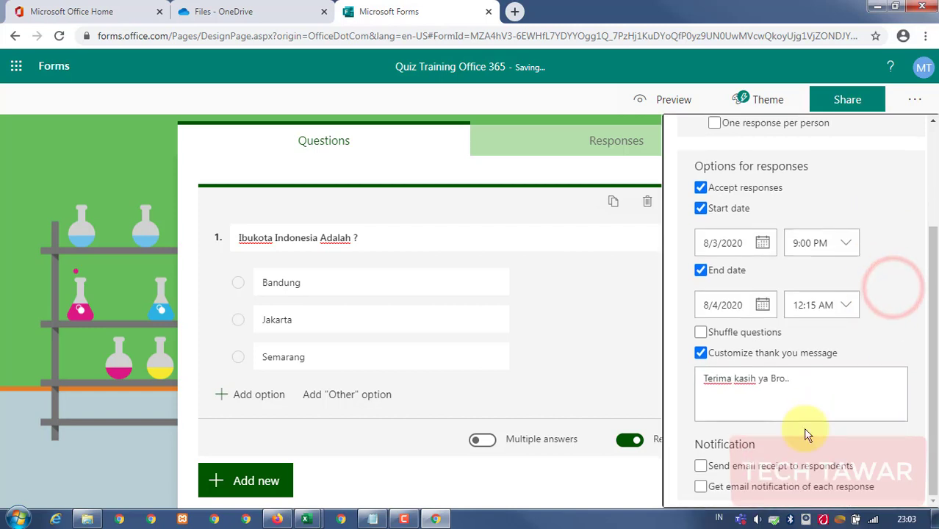
pyautogui.click(734, 468)
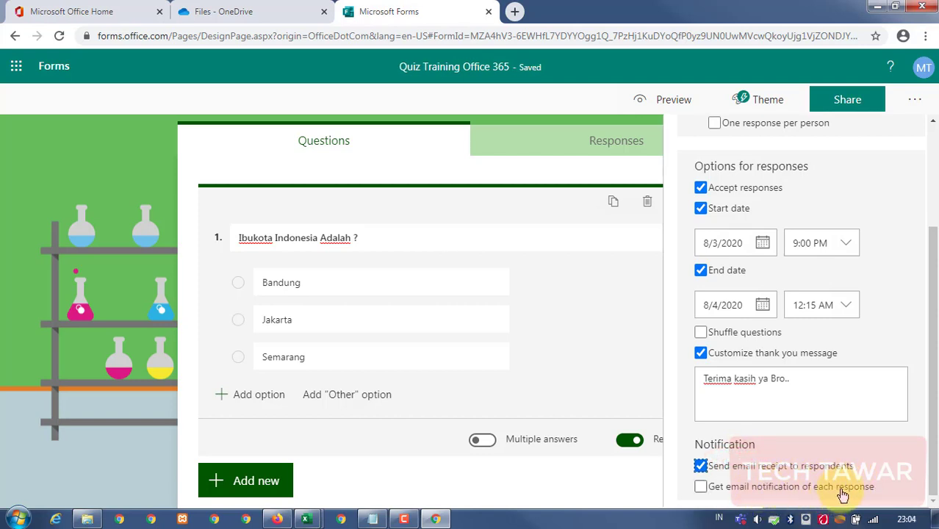
pyautogui.click(824, 487)
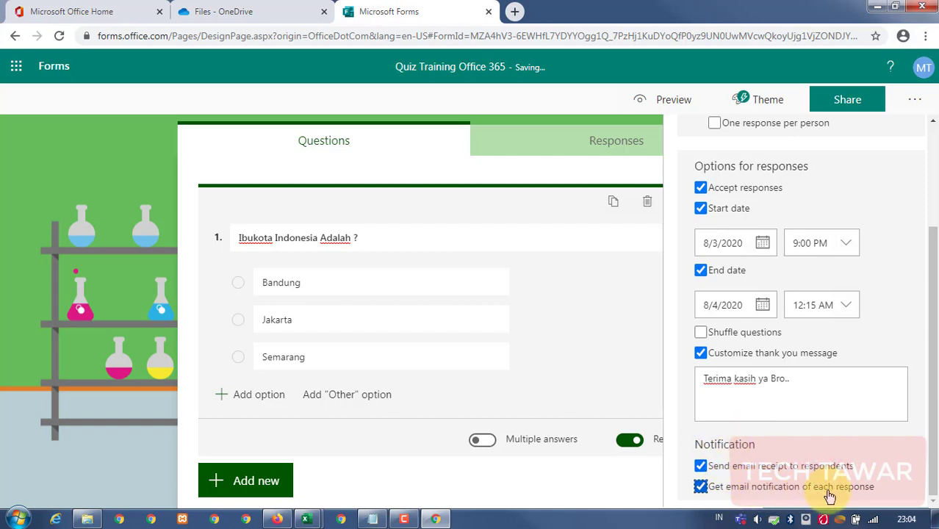
pyautogui.scroll(3, 808, 396)
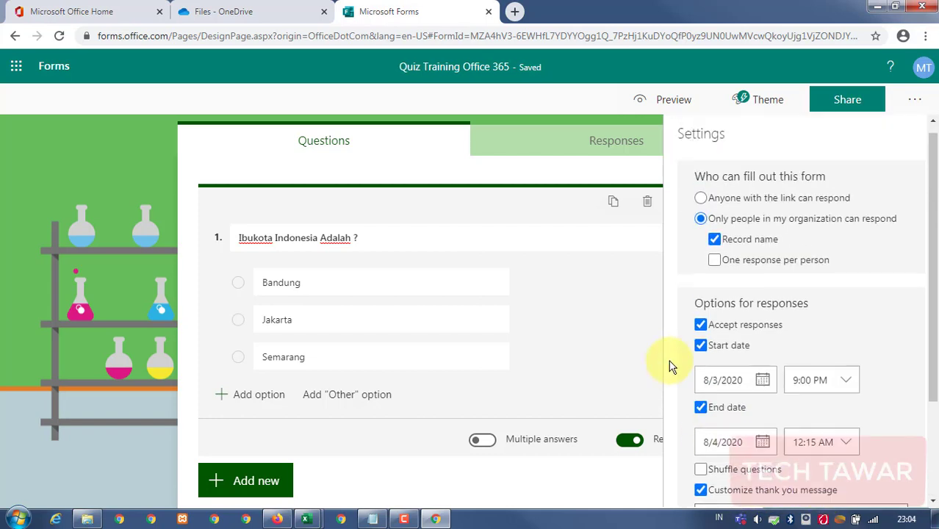
# Copy the quiz's response link from the Share options.
pyautogui.scroll(2, 654, 360)
pyautogui.scroll(1, 654, 360)
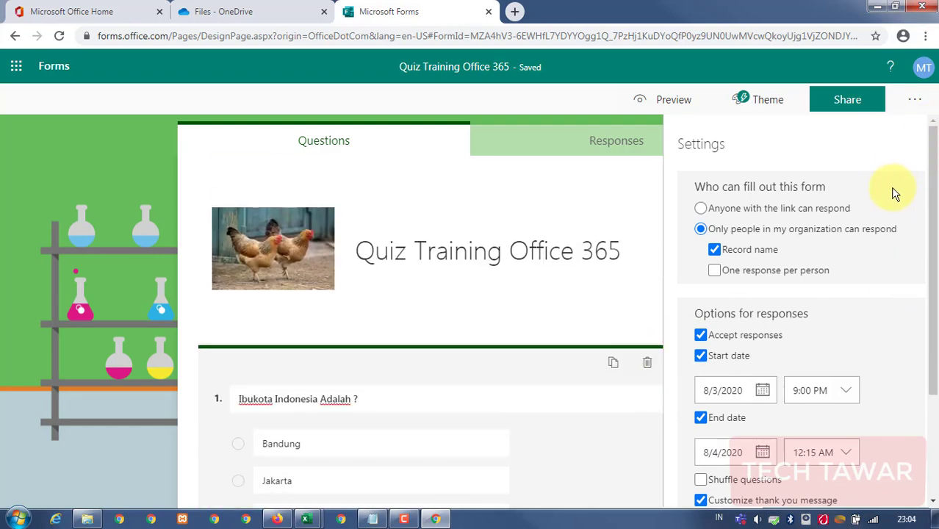
pyautogui.click(842, 103)
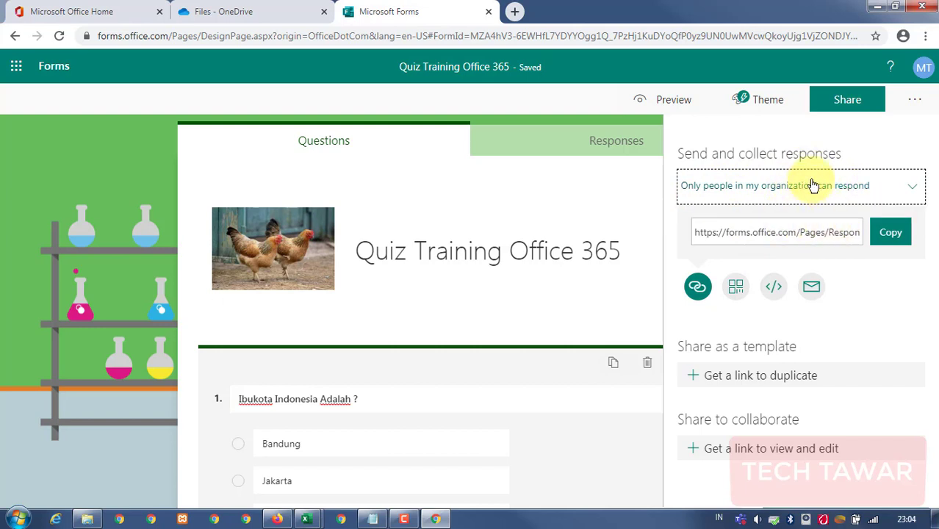
pyautogui.click(875, 235)
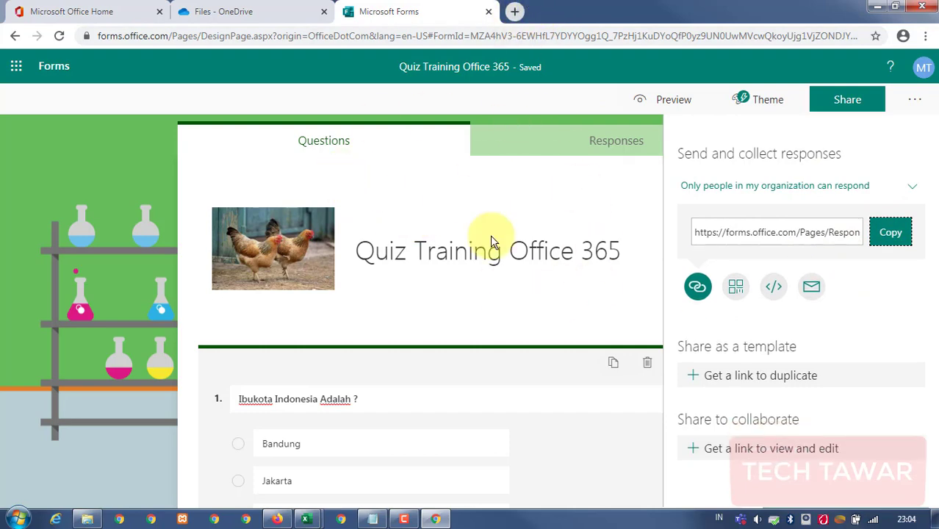
# Check the signed-in account details, then open a new blank browser tab.
pyautogui.click(921, 68)
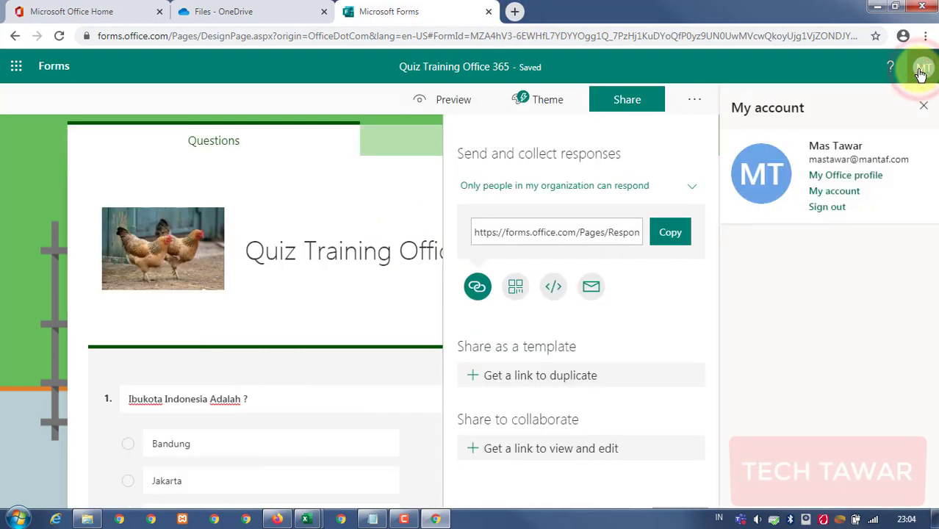
pyautogui.click(924, 107)
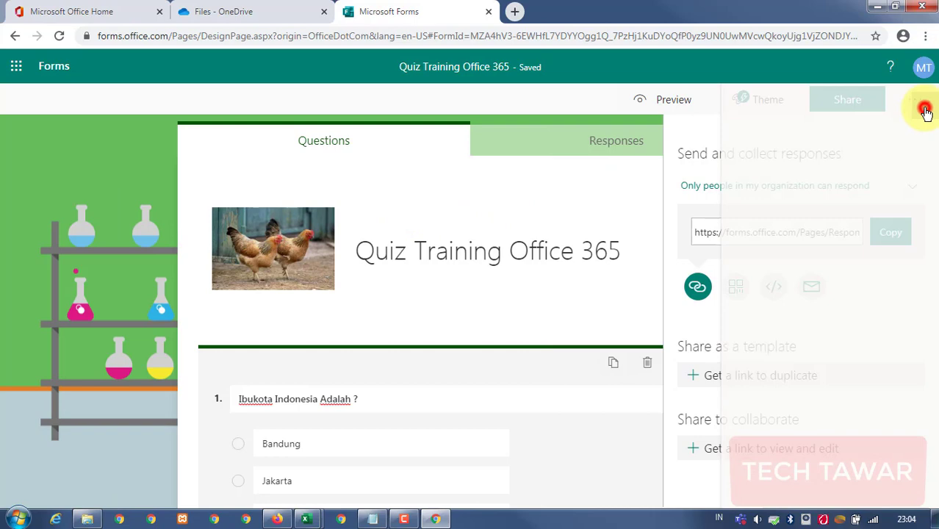
pyautogui.click(514, 11)
# Load the quiz from the pasted response link and try submitting it unanswered.
pyautogui.hotkey('ctrl', 'v')
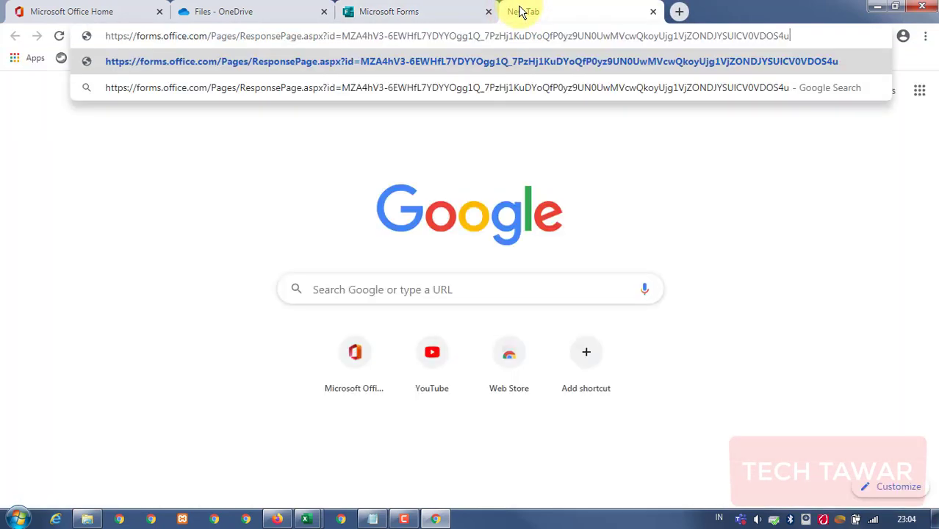
pyautogui.press('Return')
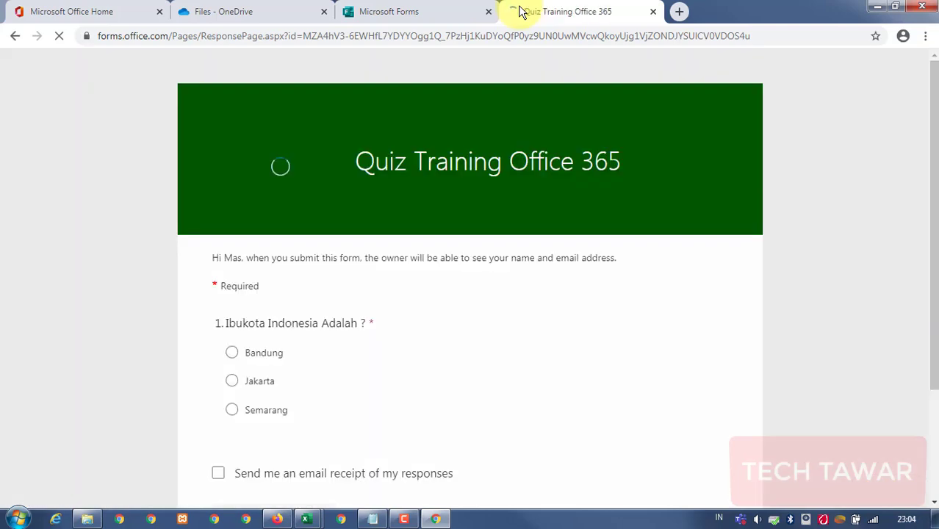
pyautogui.scroll(-12, 515, 184)
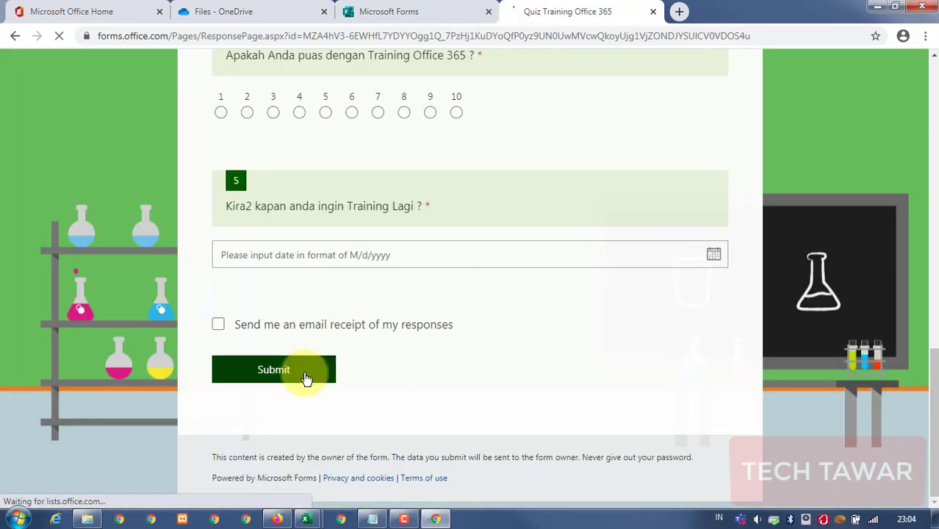
pyautogui.click(303, 374)
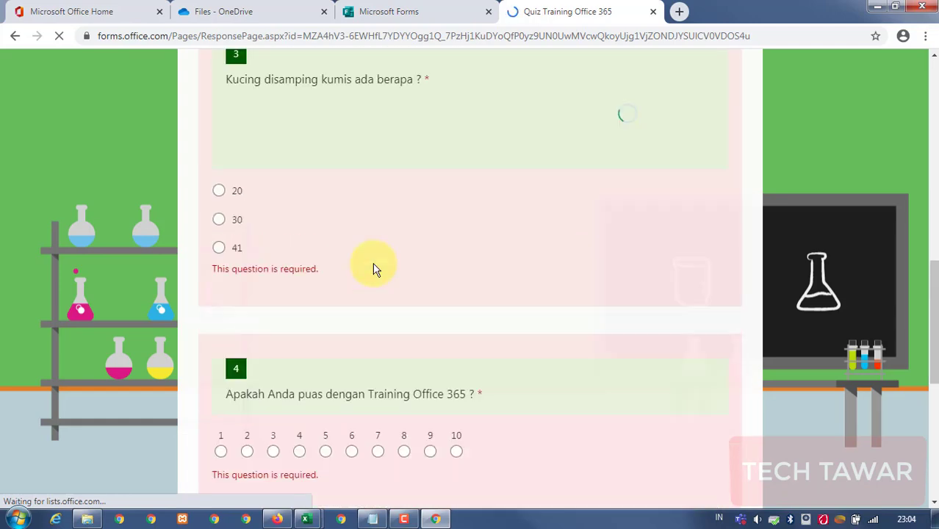
pyautogui.scroll(2, 375, 266)
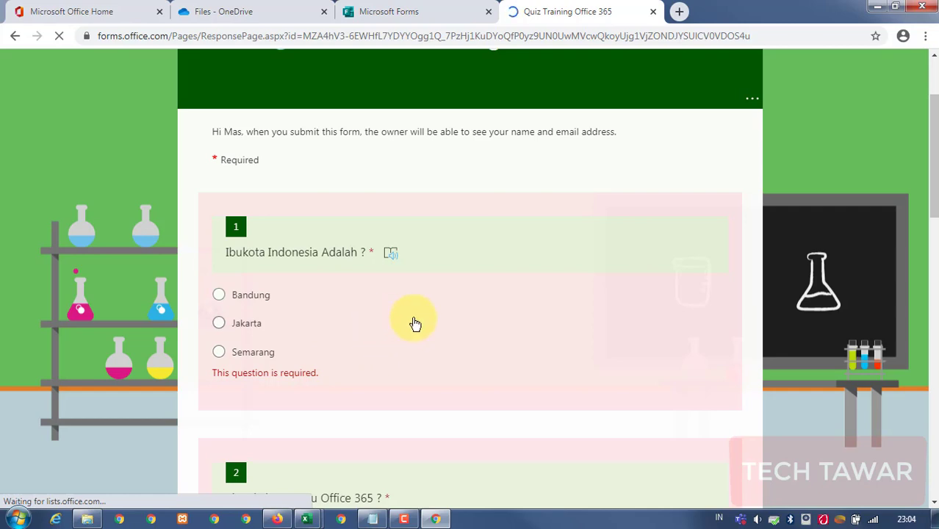
pyautogui.scroll(-10, 441, 323)
pyautogui.scroll(5, 444, 323)
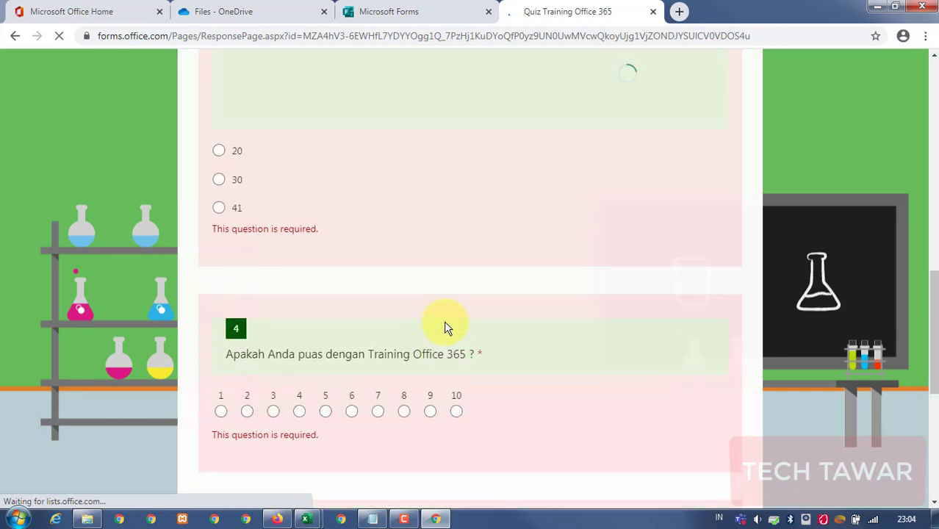
pyautogui.scroll(10, 444, 320)
pyautogui.scroll(-3, 441, 321)
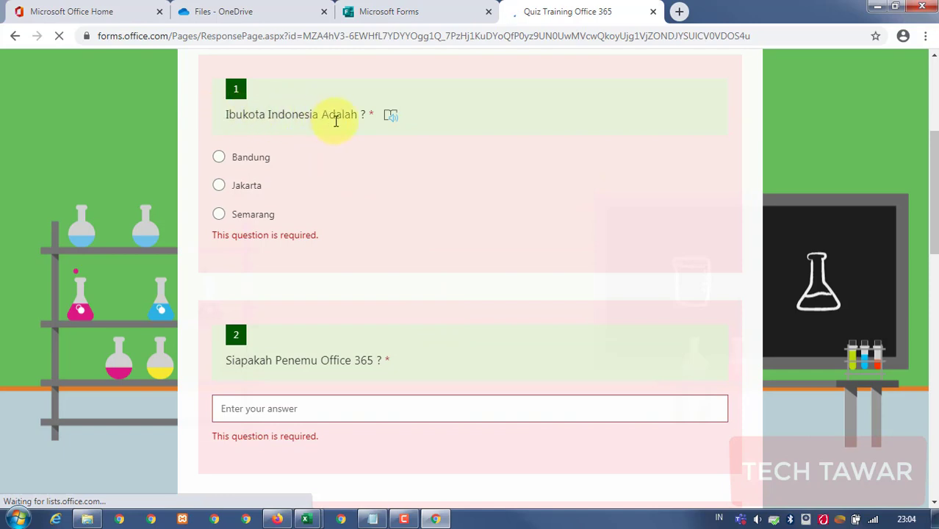
# Answer Semarang for Question 1 and enter a name for Question 2.
pyautogui.click(251, 215)
pyautogui.scroll(-1, 305, 218)
pyautogui.scroll(-2, 305, 218)
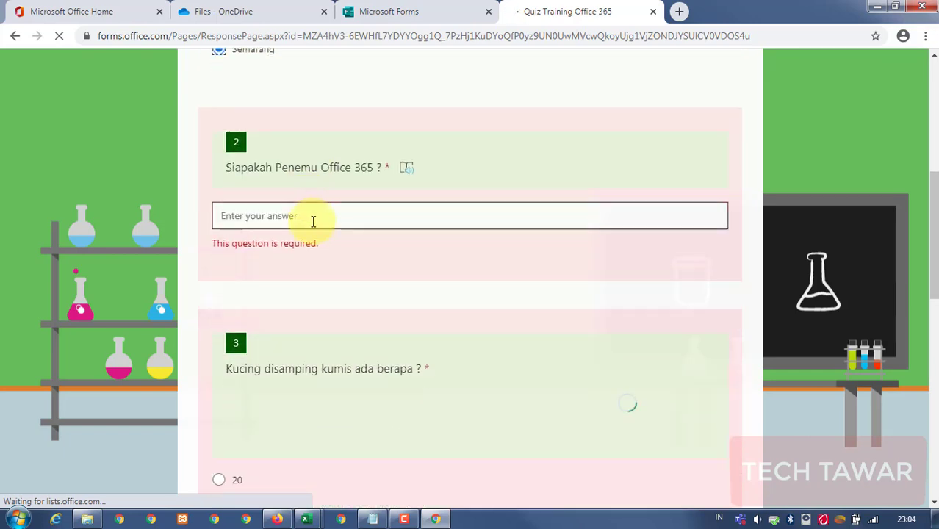
pyautogui.click(336, 207)
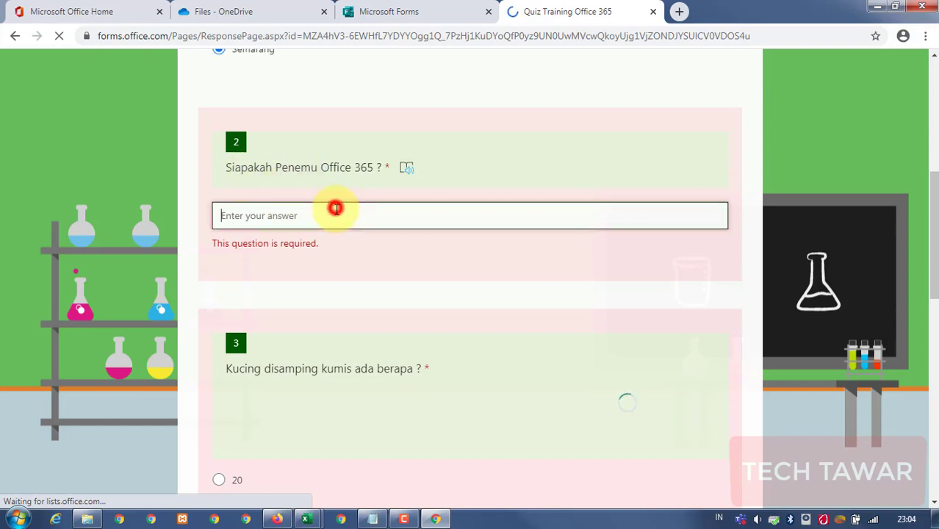
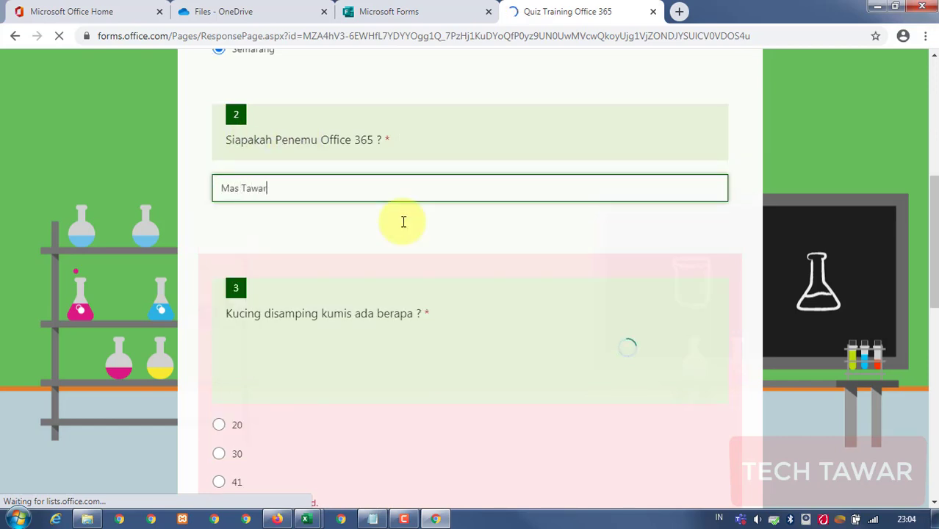
pyautogui.click(803, 158)
pyautogui.scroll(-10, 603, 223)
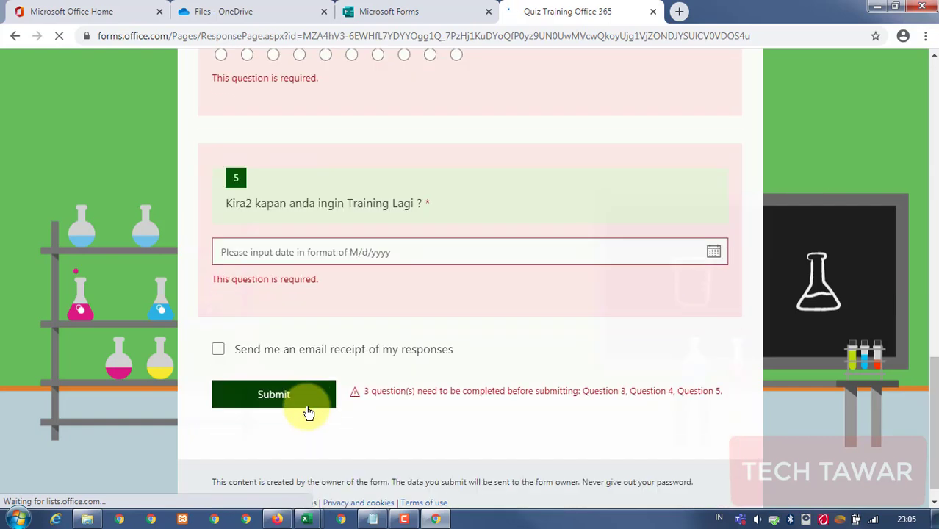
pyautogui.click(296, 378)
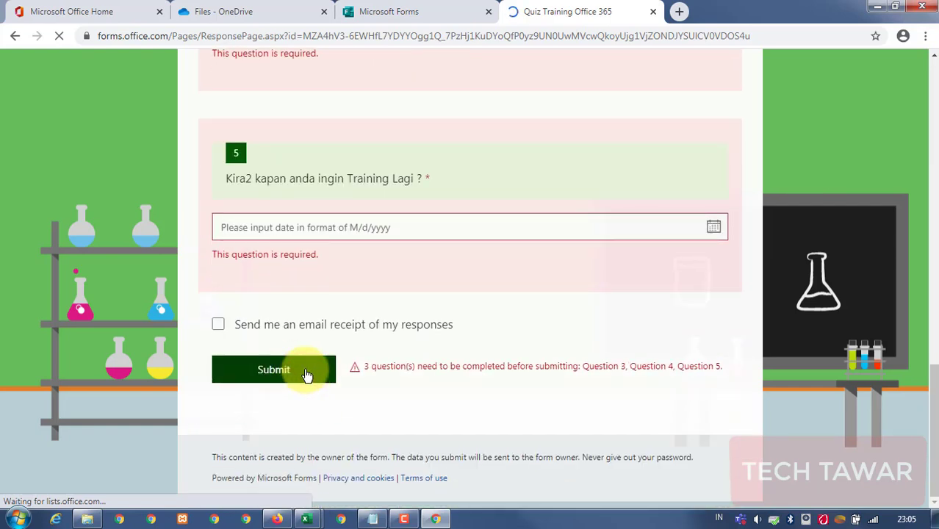
pyautogui.click(302, 371)
pyautogui.moveTo(365, 366); pyautogui.dragTo(706, 369)
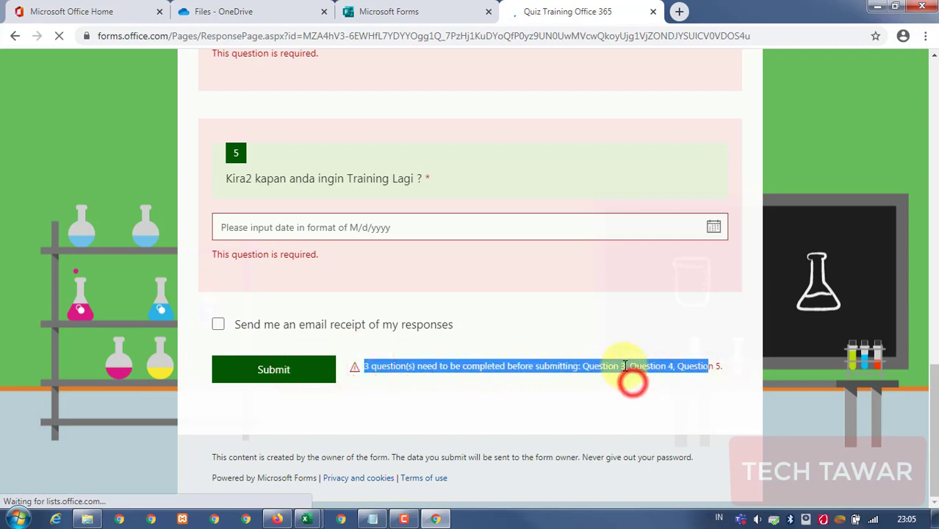
pyautogui.scroll(10, 609, 235)
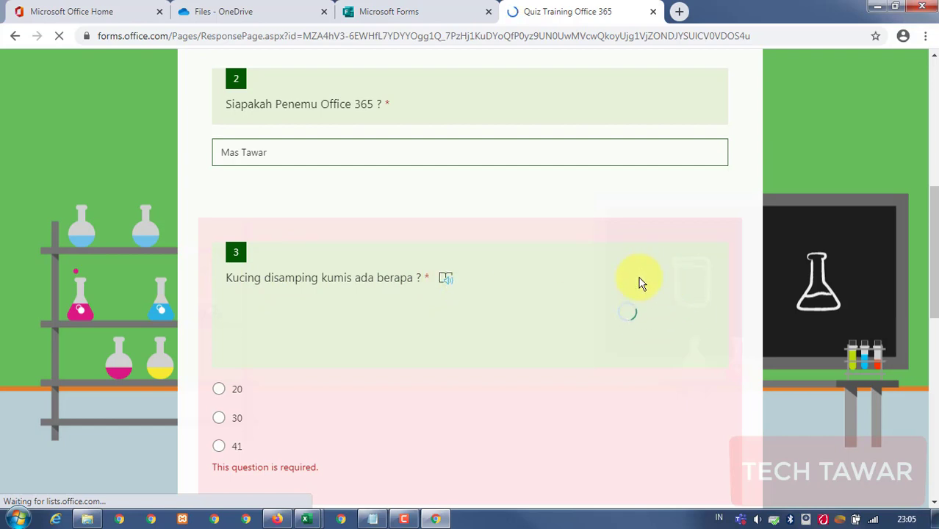
pyautogui.scroll(-1, 637, 292)
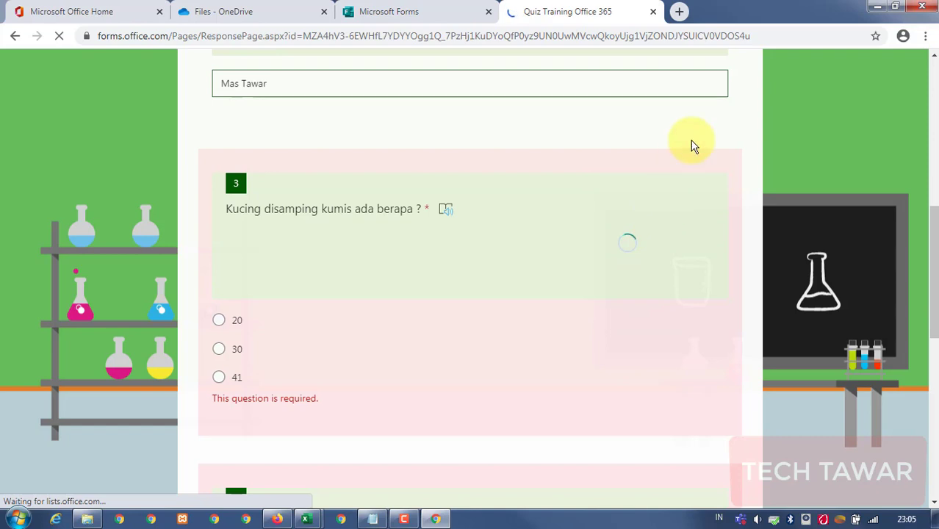
pyautogui.click(760, 35)
# Reload the quiz page, confirming the reload despite unsaved answers.
pyautogui.press('Return')
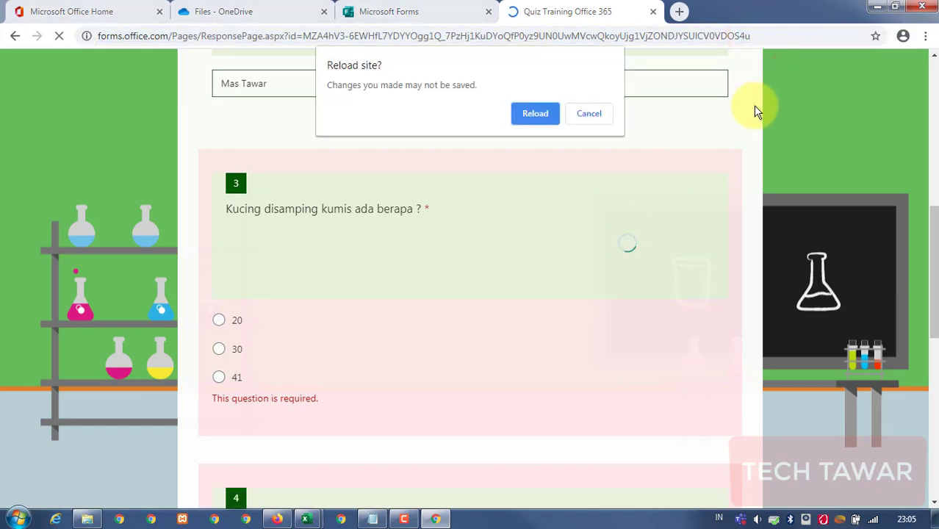
pyautogui.click(536, 116)
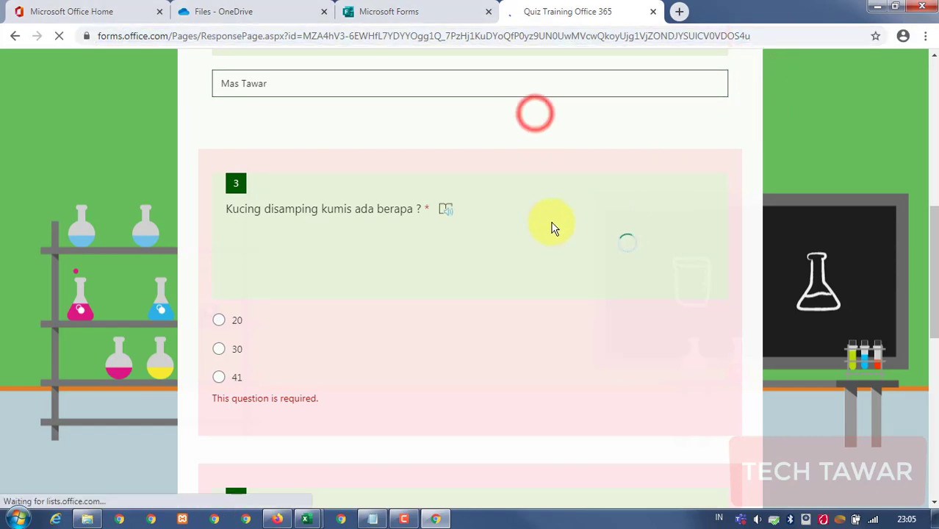
pyautogui.scroll(-6, 550, 224)
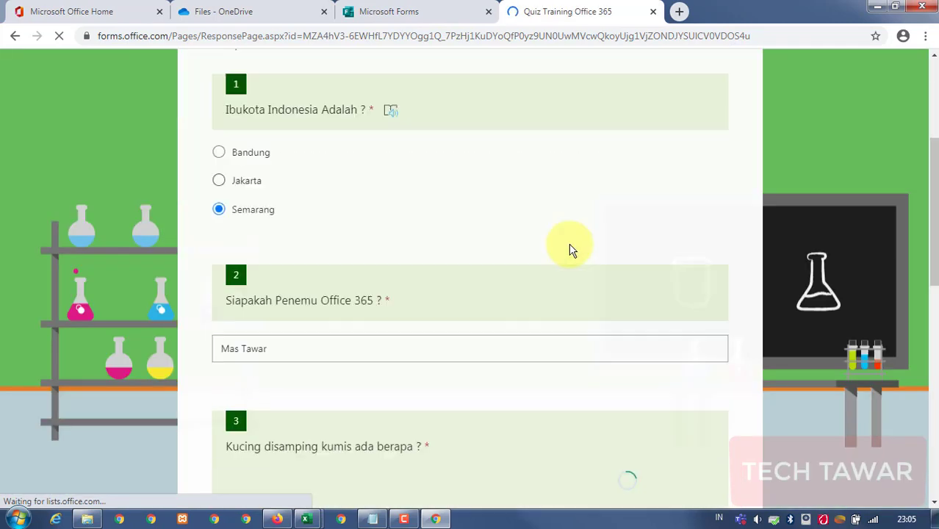
pyautogui.scroll(1, 296, 131)
pyautogui.scroll(-2, 671, 352)
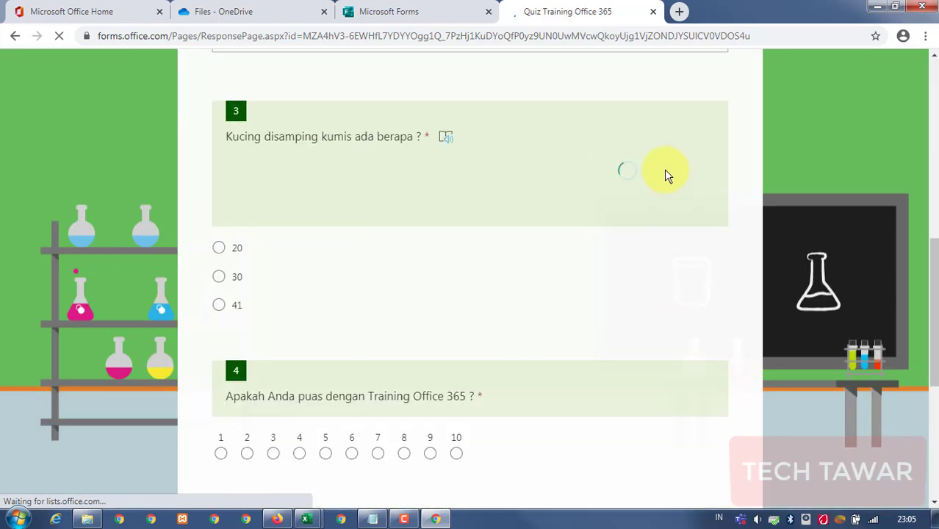
pyautogui.scroll(-2, 661, 149)
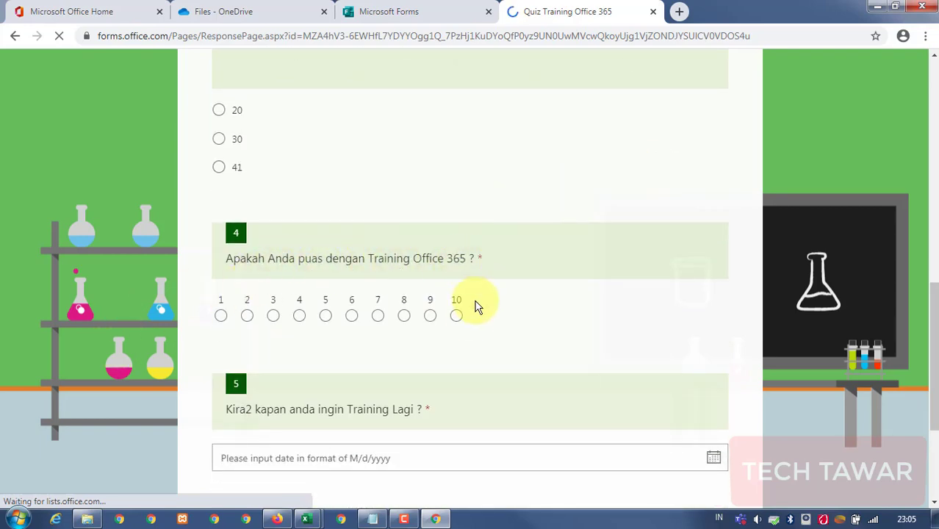
# Rate the training 10, set Question 5's date to 8/8/2020, and request an email receipt.
pyautogui.click(456, 315)
pyautogui.scroll(-2, 463, 312)
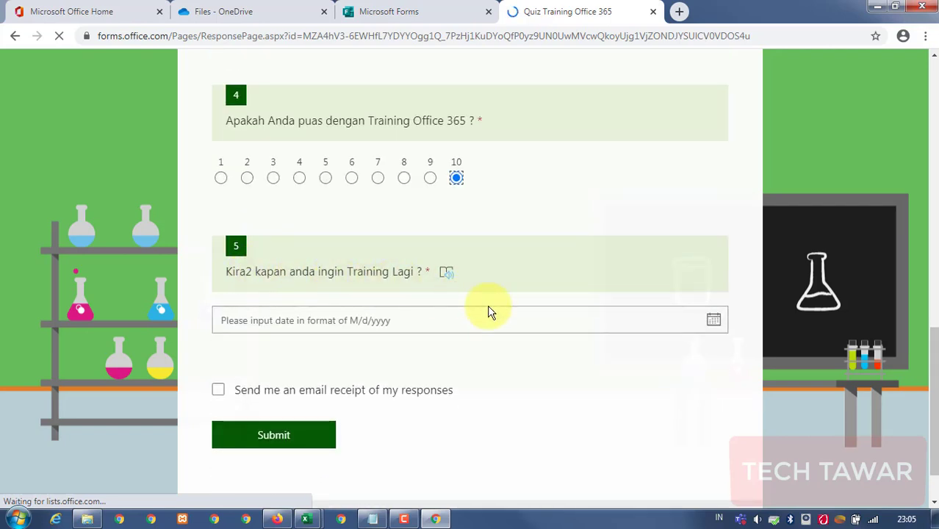
pyautogui.click(713, 319)
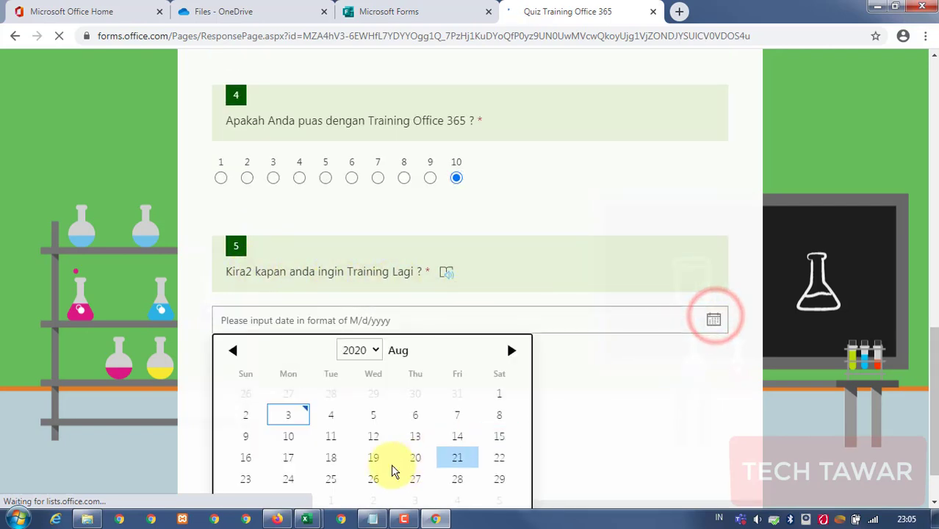
pyautogui.click(499, 416)
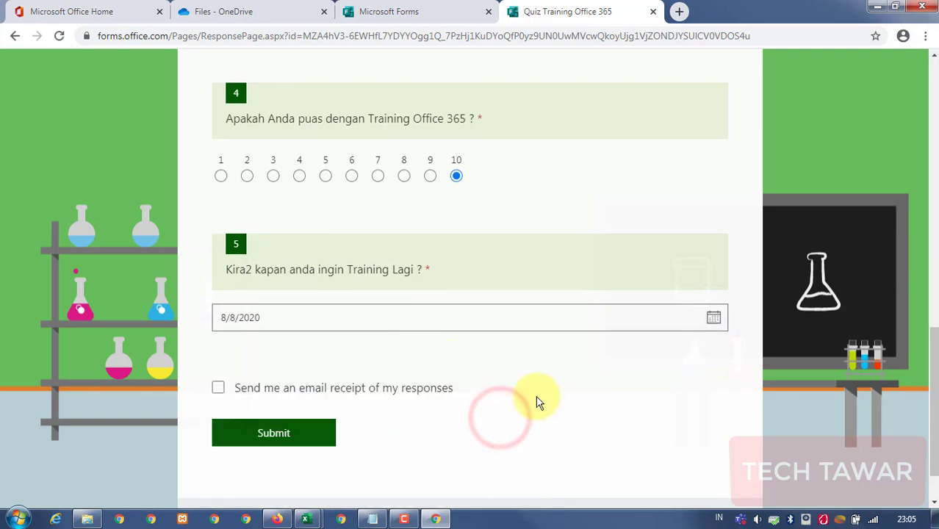
pyautogui.click(220, 388)
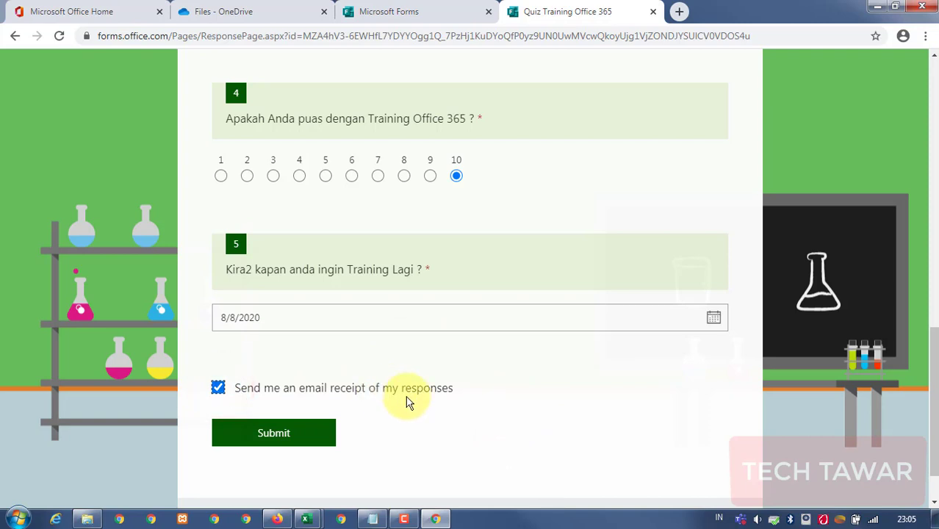
# Choose 41 for the cat question and submit the completed quiz.
pyautogui.scroll(5, 424, 397)
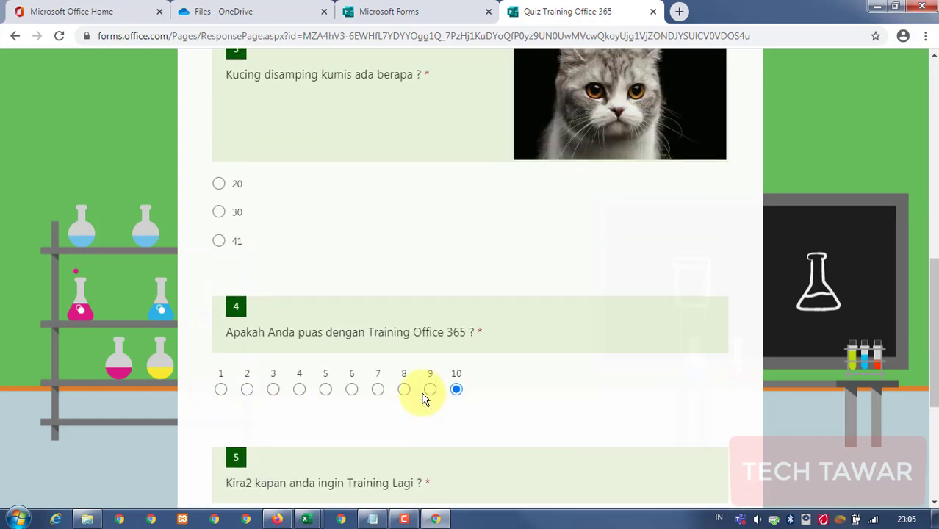
pyautogui.scroll(1, 606, 232)
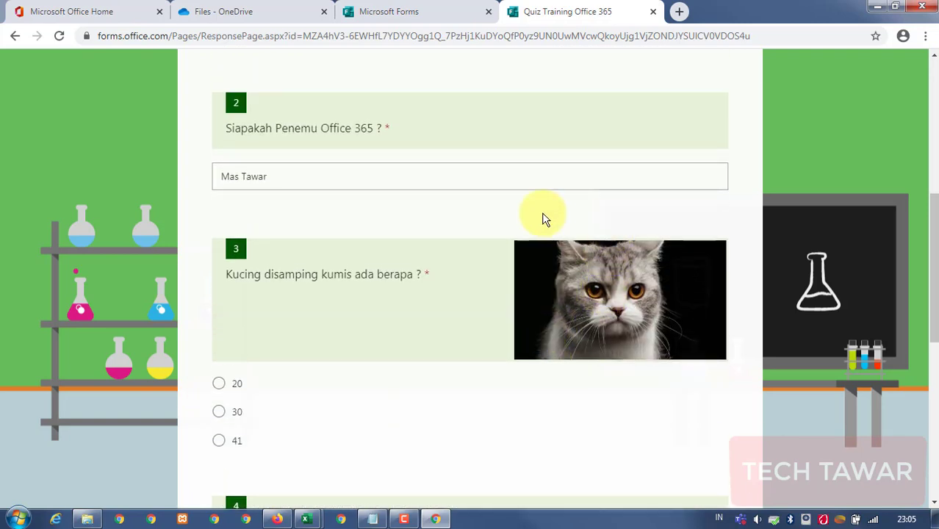
pyautogui.scroll(-2, 548, 235)
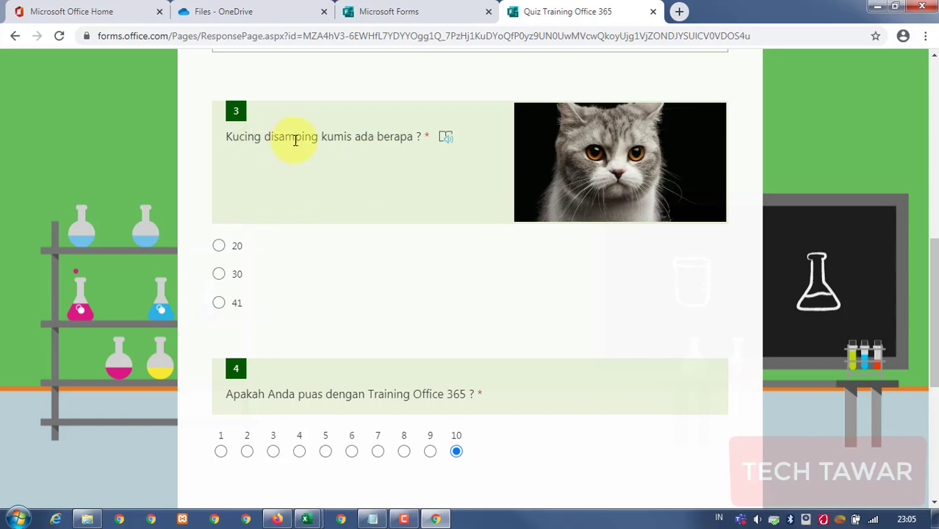
pyautogui.click(230, 307)
pyautogui.scroll(-5, 565, 304)
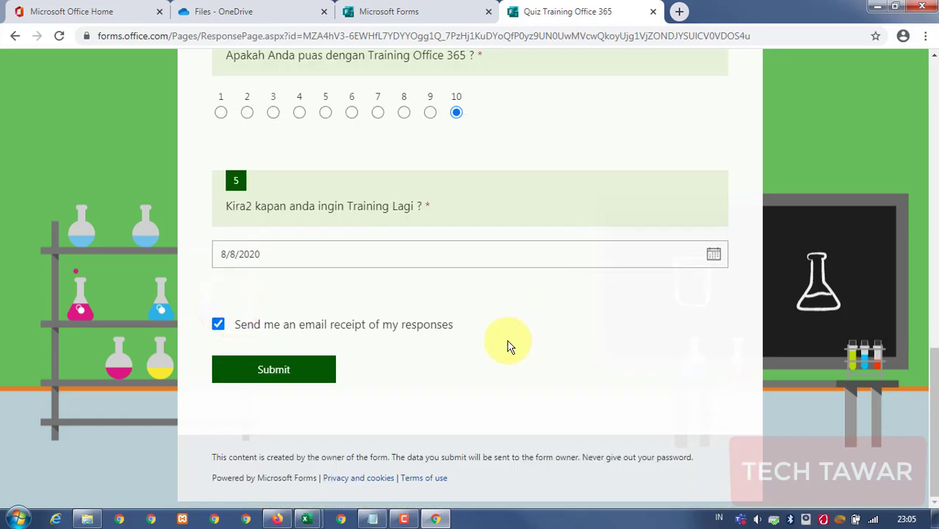
pyautogui.click(290, 373)
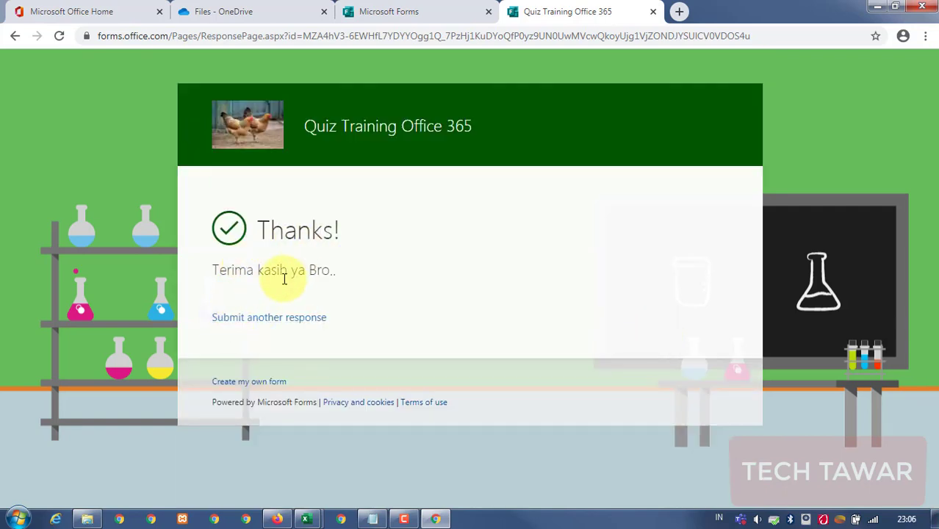
# Highlight and deselect the 'Terima kasih ya Bro..' thank-you text, then select the page address.
pyautogui.moveTo(217, 270); pyautogui.dragTo(338, 269)
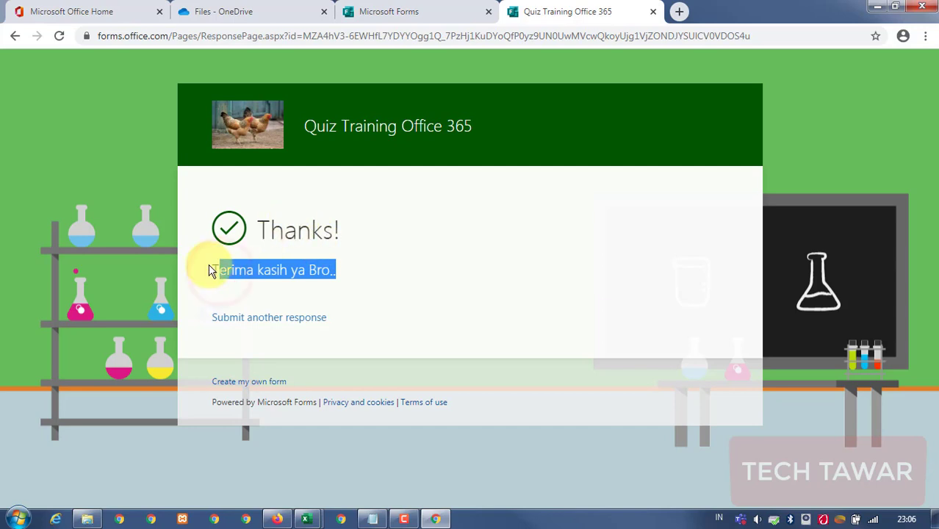
pyautogui.click(503, 210)
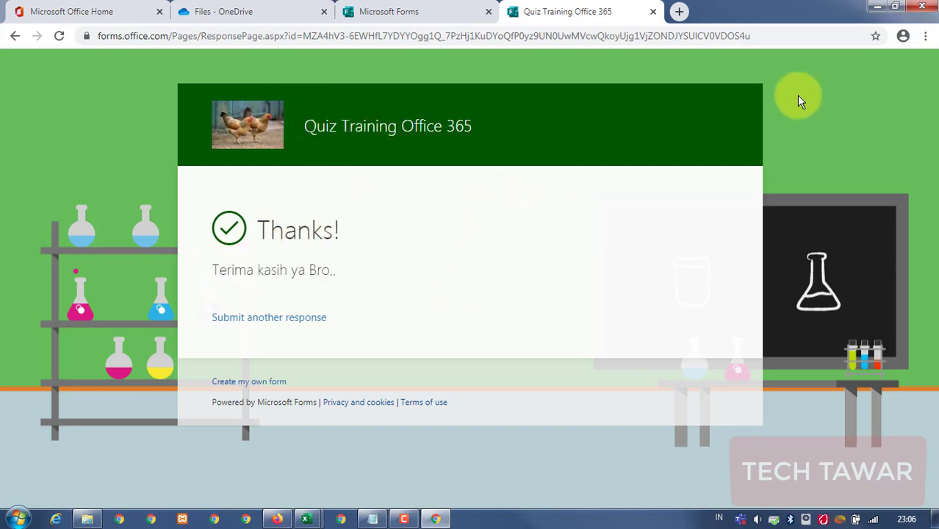
pyautogui.click(782, 37)
# Reload the form and answer Jakarta, AA and 30 for questions 1–3.
pyautogui.press('Return')
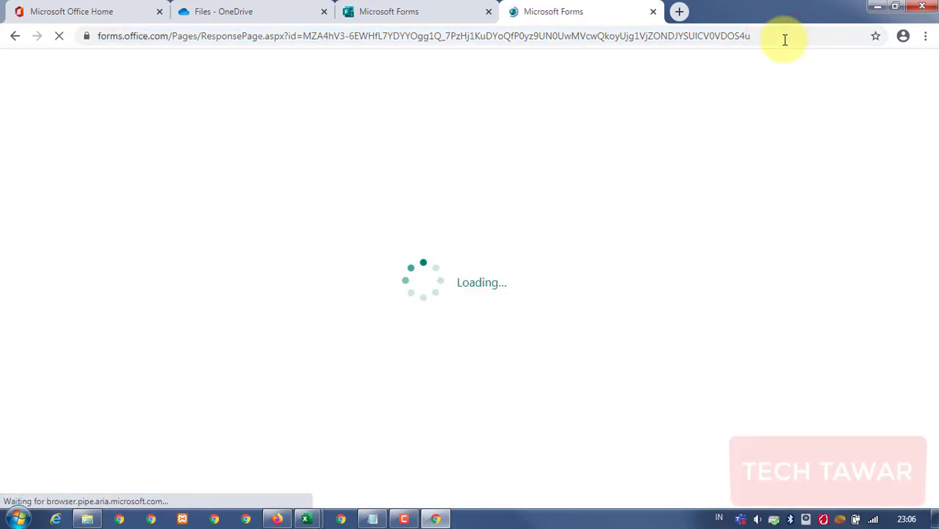
pyautogui.scroll(-5, 607, 172)
pyautogui.scroll(3, 599, 166)
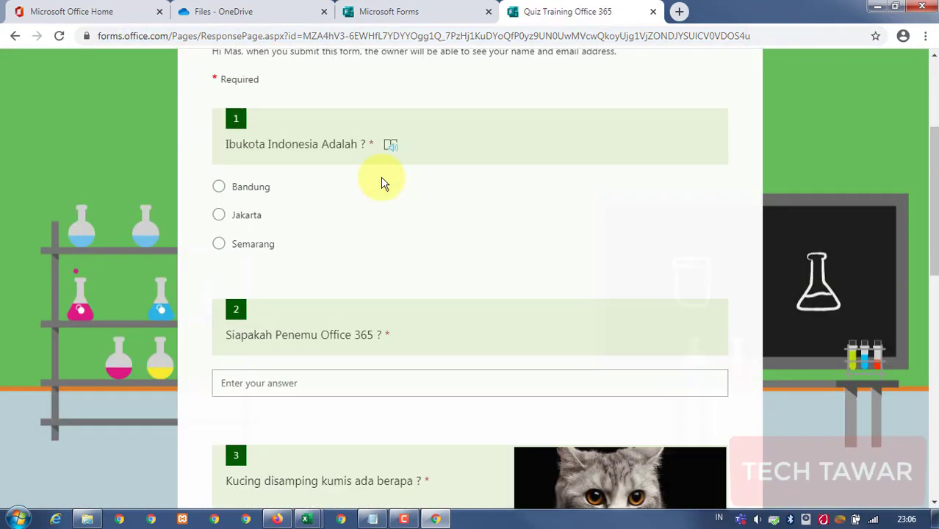
pyautogui.click(238, 214)
pyautogui.click(287, 379)
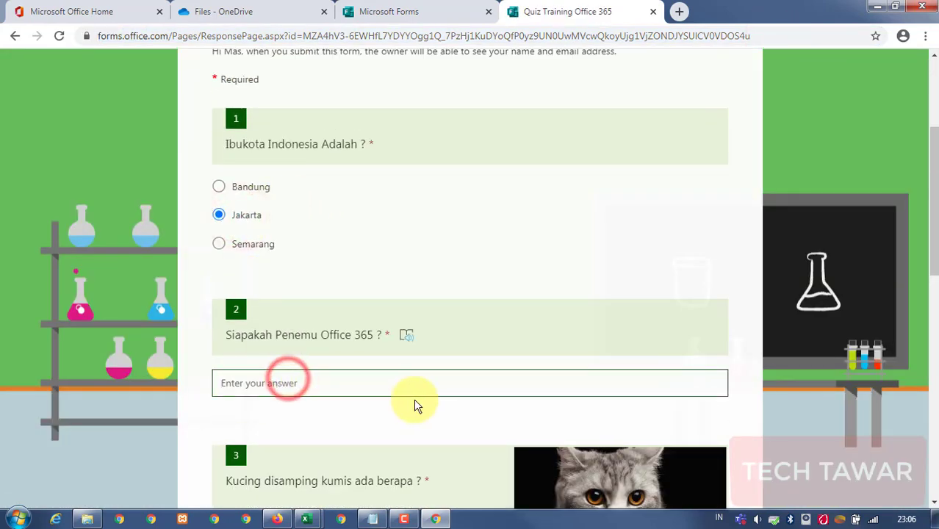
pyautogui.write('AA')
pyautogui.scroll(-3, 441, 402)
pyautogui.click(245, 412)
pyautogui.scroll(-4, 319, 391)
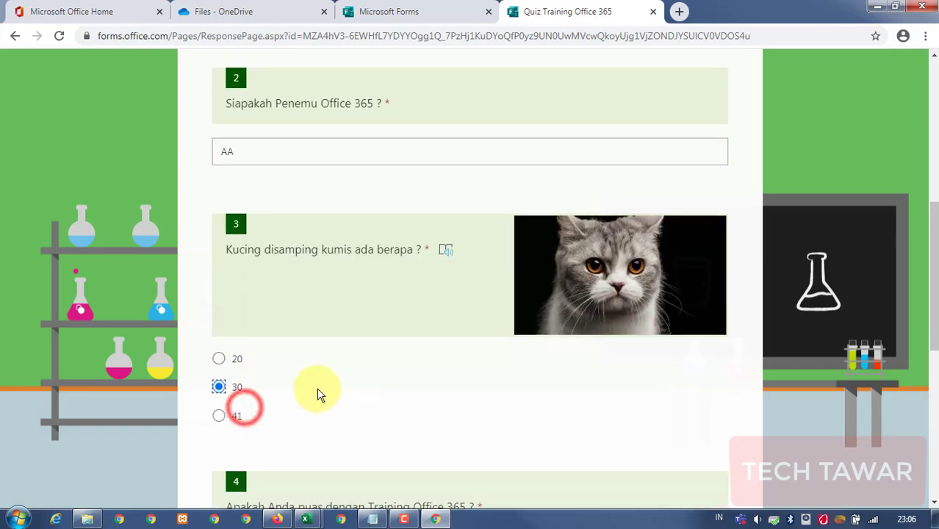
# Rate 6, set the date to 8/19/2020, submit, and select the thanks page's address.
pyautogui.click(350, 314)
pyautogui.scroll(-3, 337, 341)
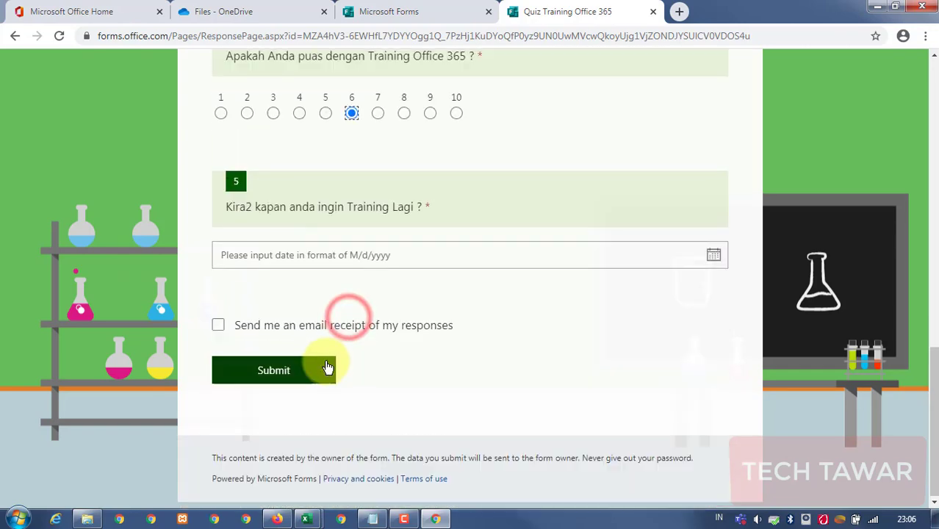
pyautogui.click(356, 254)
pyautogui.click(374, 389)
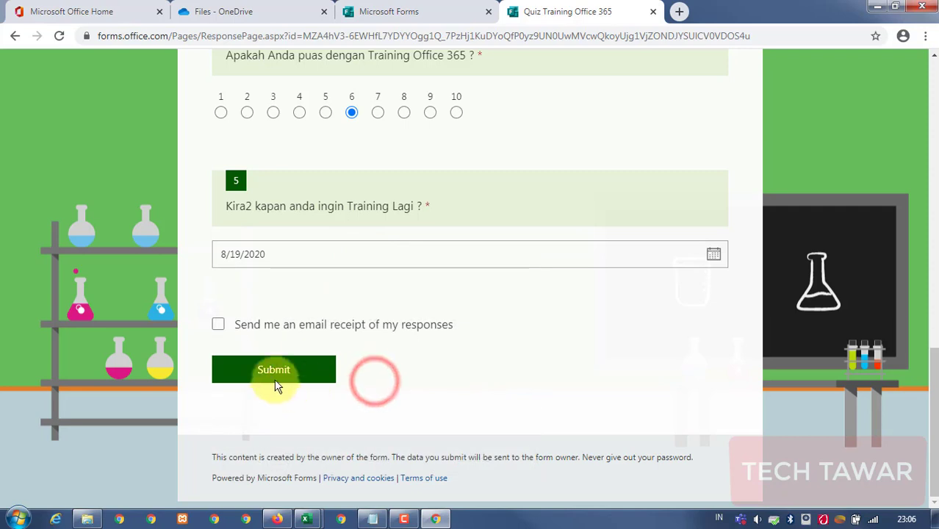
pyautogui.click(255, 370)
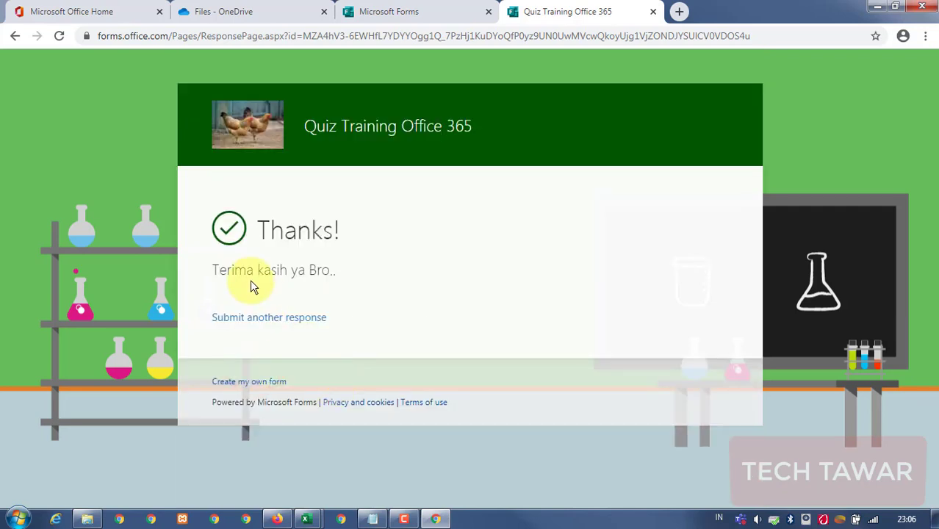
pyautogui.moveTo(218, 270); pyautogui.dragTo(328, 283)
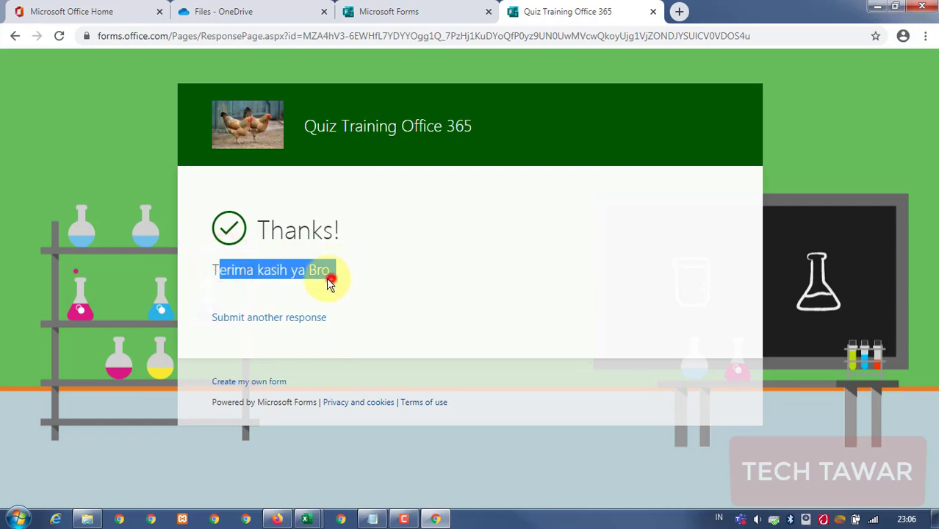
pyautogui.moveTo(212, 269); pyautogui.dragTo(356, 271)
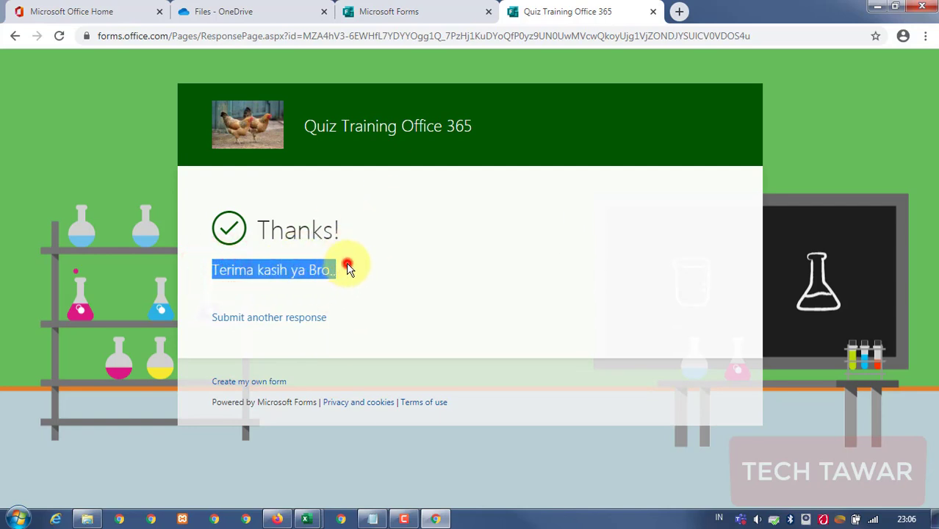
pyautogui.click(666, 35)
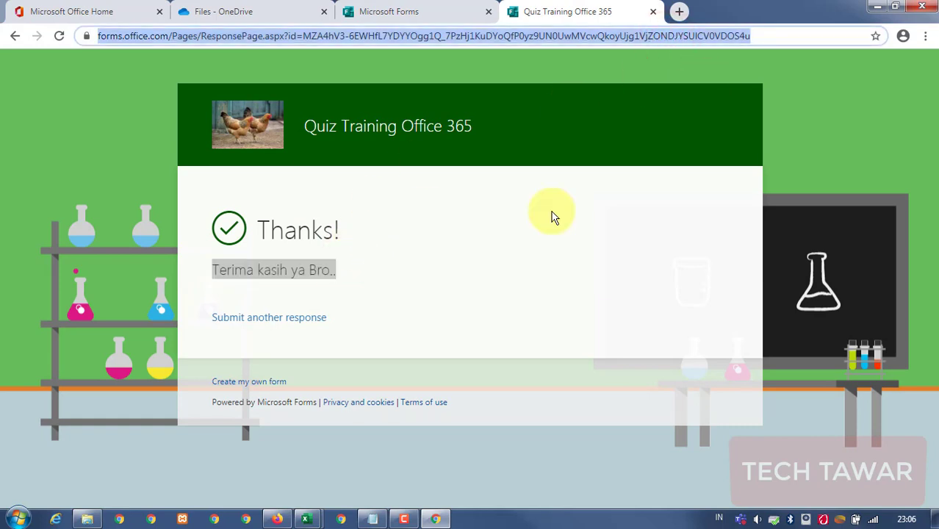
# Open the copied quiz form address in the other browser.
pyautogui.click(276, 519)
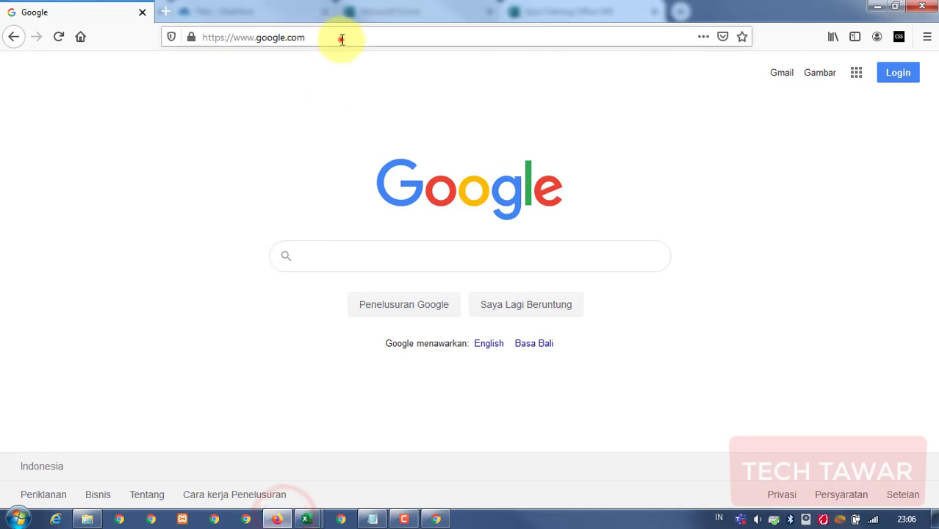
pyautogui.click(339, 35)
pyautogui.hotkey('ctrl', 'v')
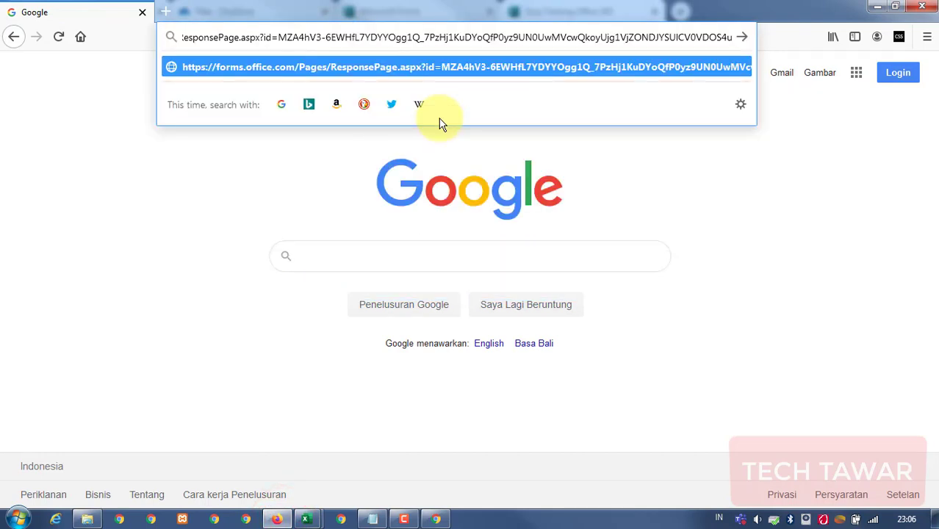
pyautogui.press('Return')
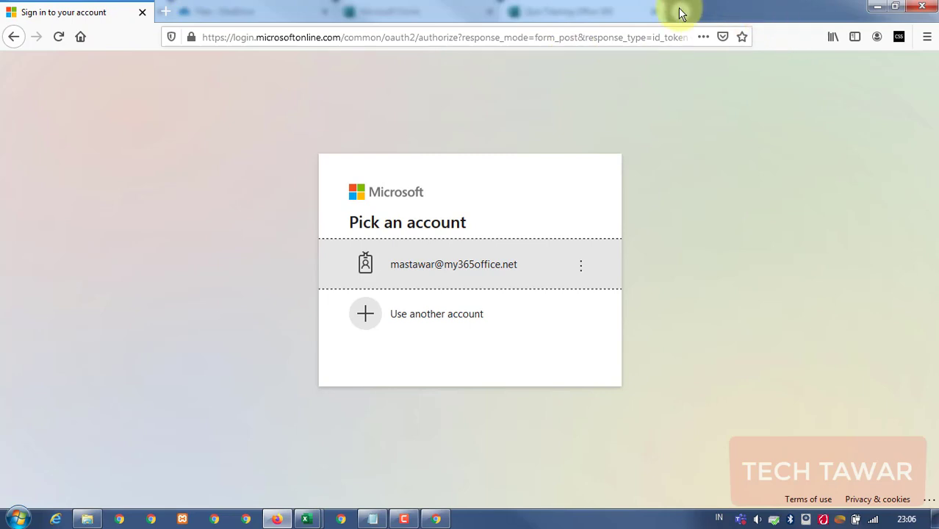
pyautogui.moveTo(599, 16); pyautogui.dragTo(566, 93)
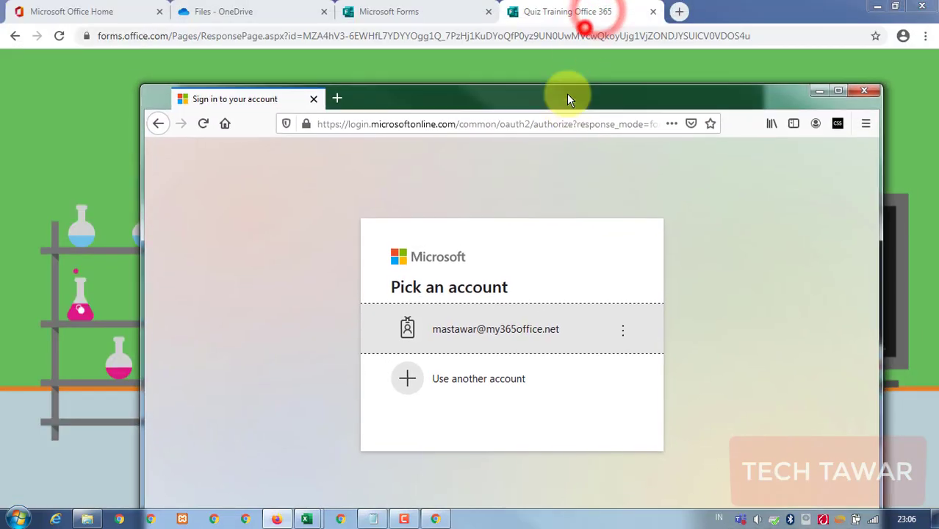
pyautogui.doubleClick(518, 107)
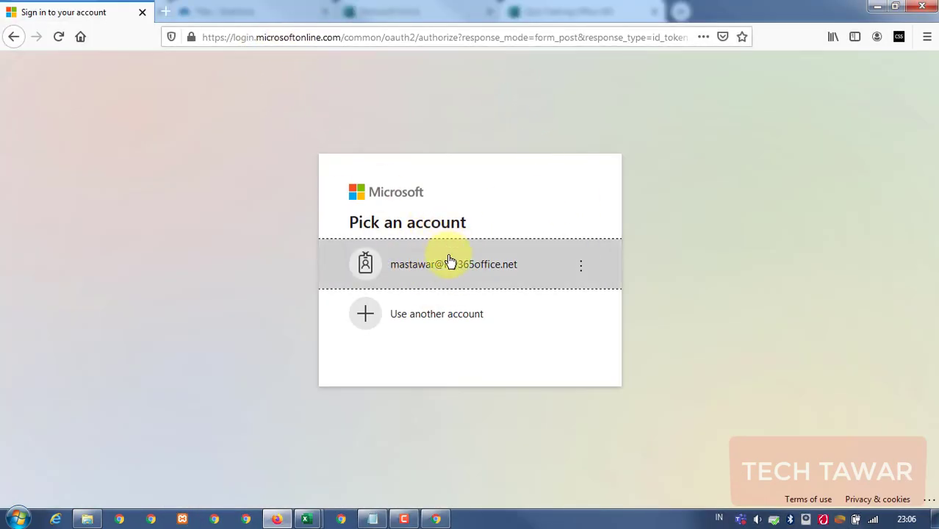
# Sign in with the organization account and its password, declining to save the login and staying signed in.
pyautogui.click(494, 276)
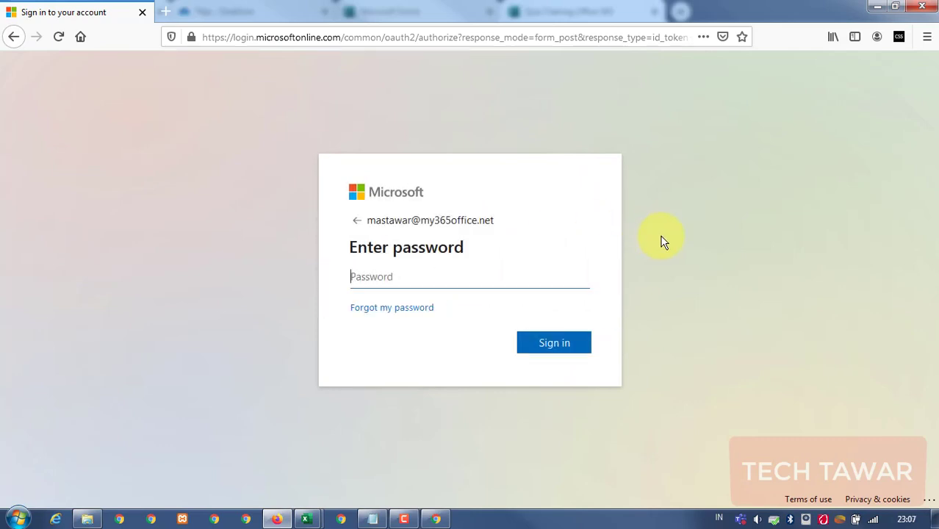
pyautogui.write('•')
pyautogui.press('Return')
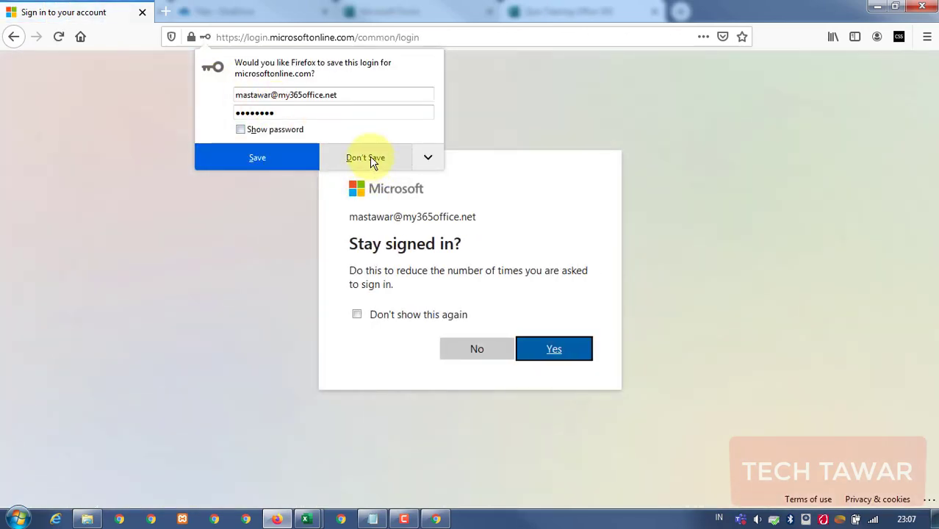
pyautogui.click(367, 157)
pyautogui.click(539, 357)
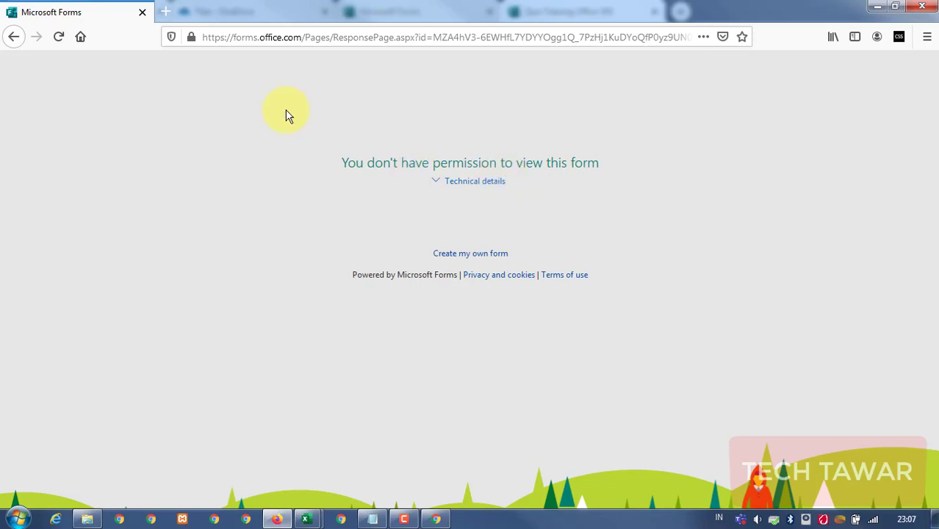
# Go to office.com and choose to sign in with a different account.
pyautogui.click(324, 38)
pyautogui.write('off')
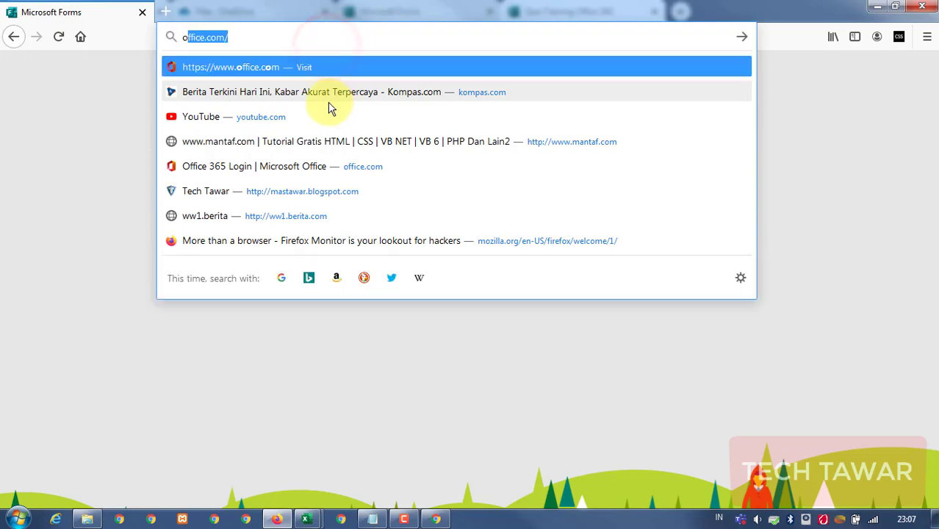
pyautogui.write('ice')
pyautogui.press('Return')
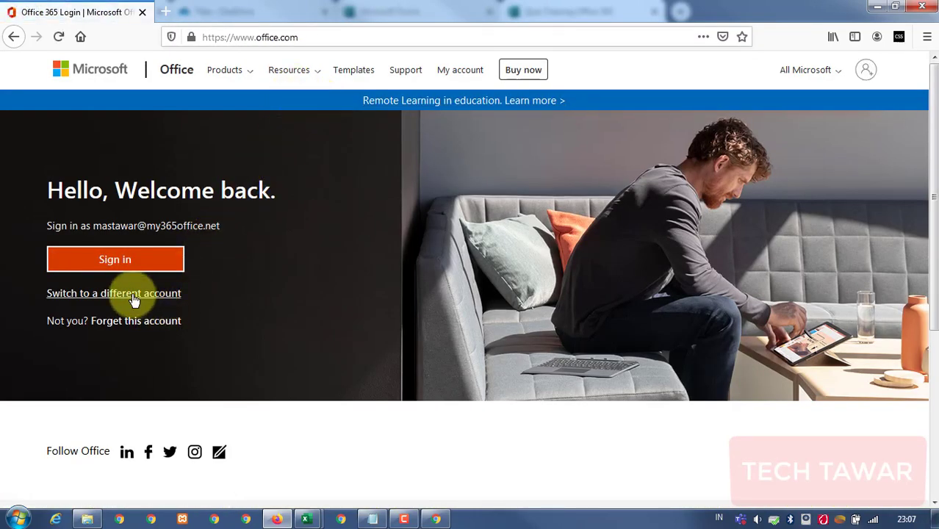
pyautogui.click(134, 294)
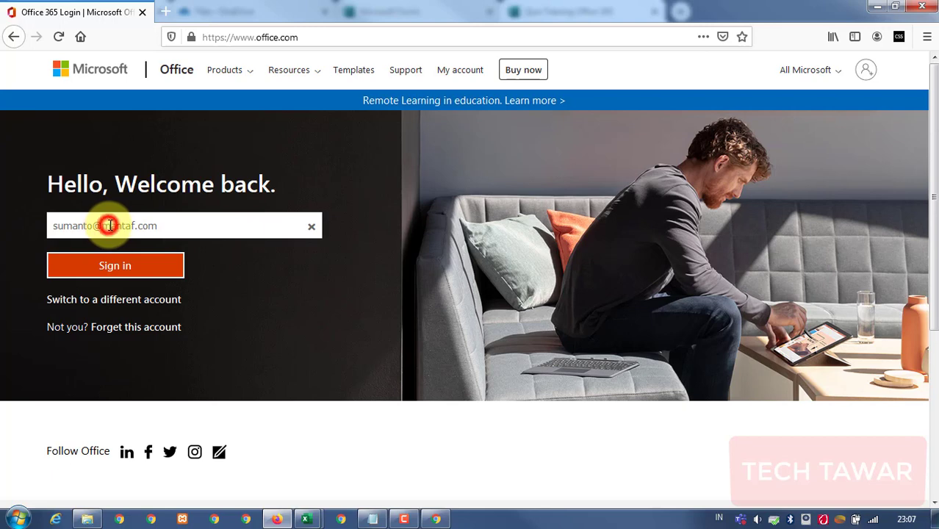
# Continue with the prefilled account, enter the password, and decline saving the login.
pyautogui.moveTo(109, 226); pyautogui.dragTo(157, 226)
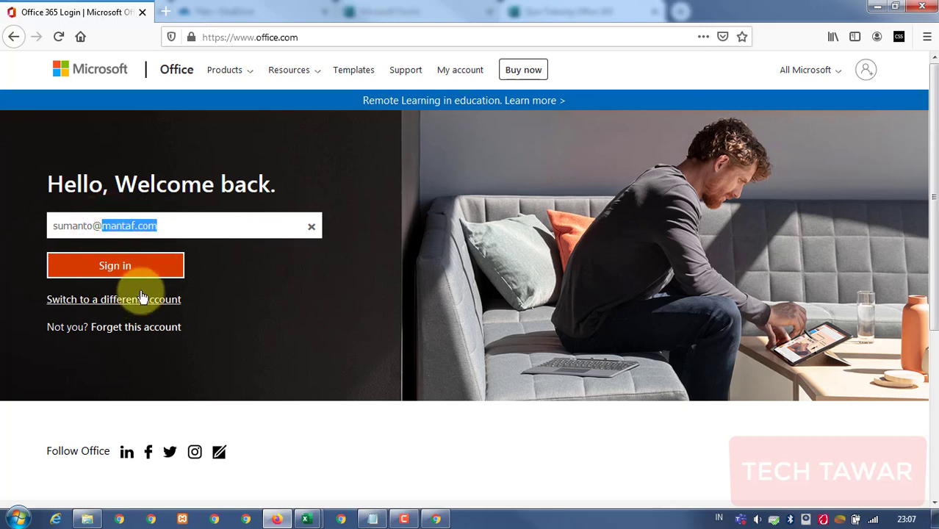
pyautogui.click(126, 265)
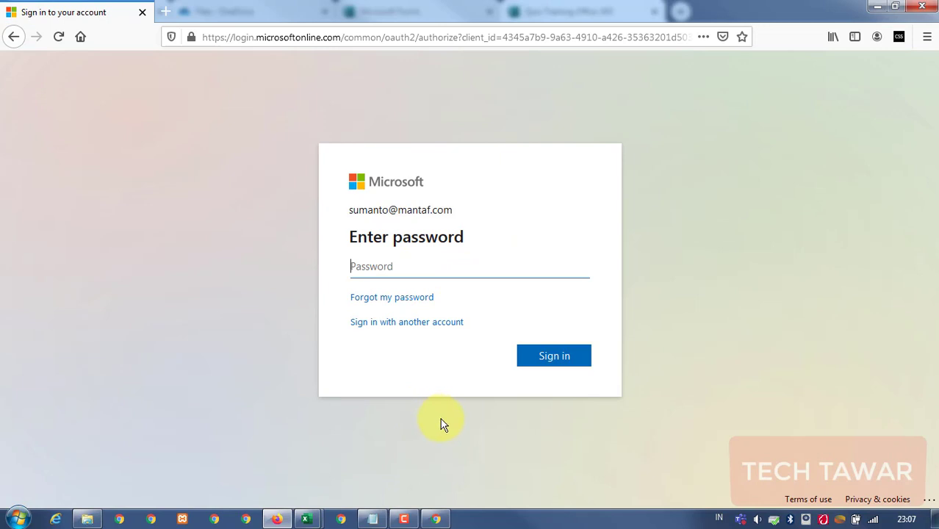
pyautogui.write('•••••••••')
pyautogui.press('Return')
pyautogui.click(380, 158)
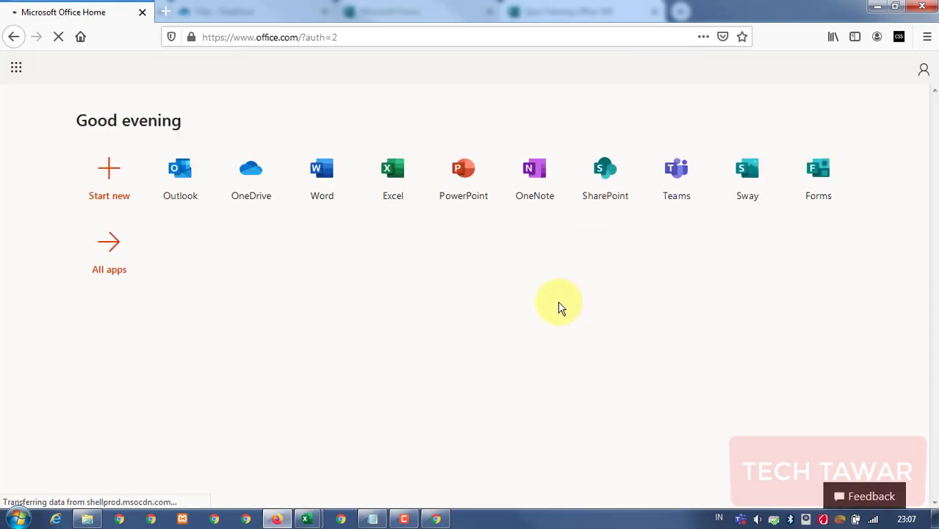
pyautogui.click(378, 33)
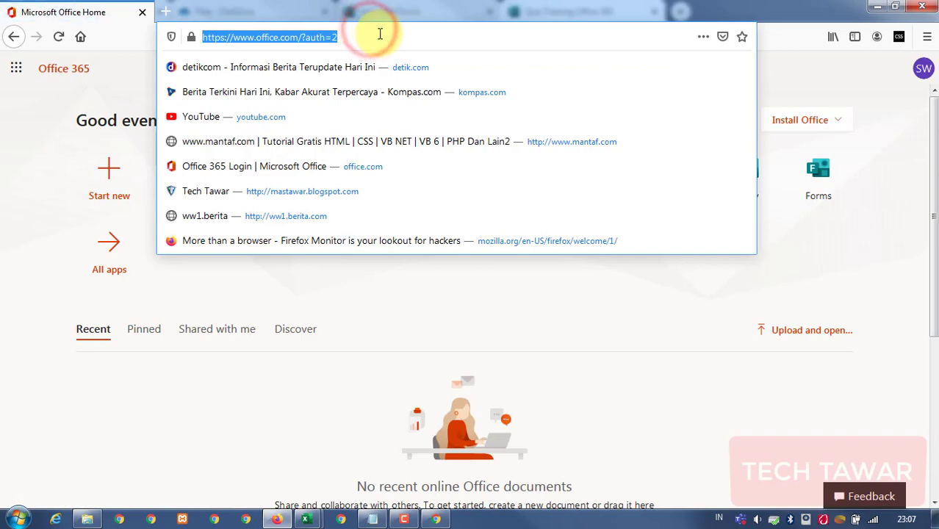
pyautogui.write('https://forms.office.com/Pages/ResponsePage.aspx?id=MZA4hV3-6EWHfL7YDYYOgg1Q_7PzHj1KuDYoQfP0yz9UN0UwMVcwQkoyUjg1VjZONDJYSUlCV0VDOS4u')
pyautogui.press('Return')
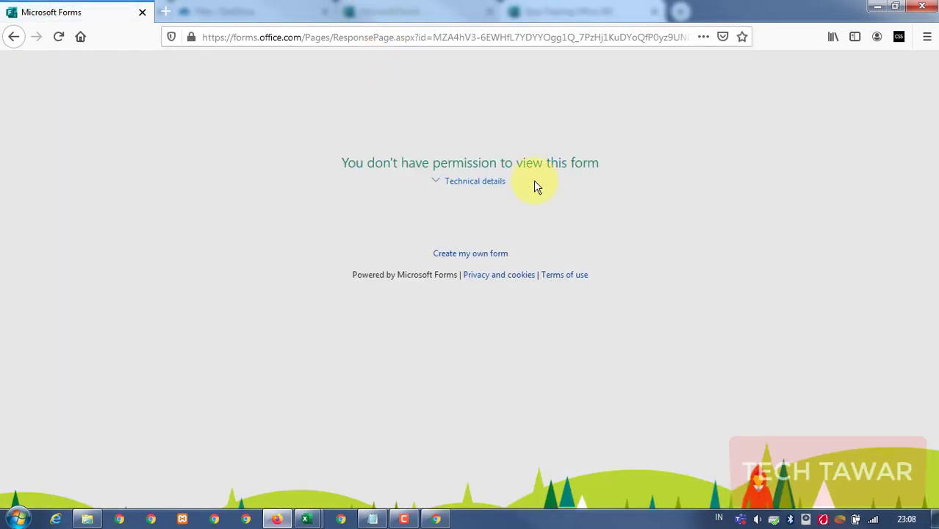
pyautogui.click(18, 37)
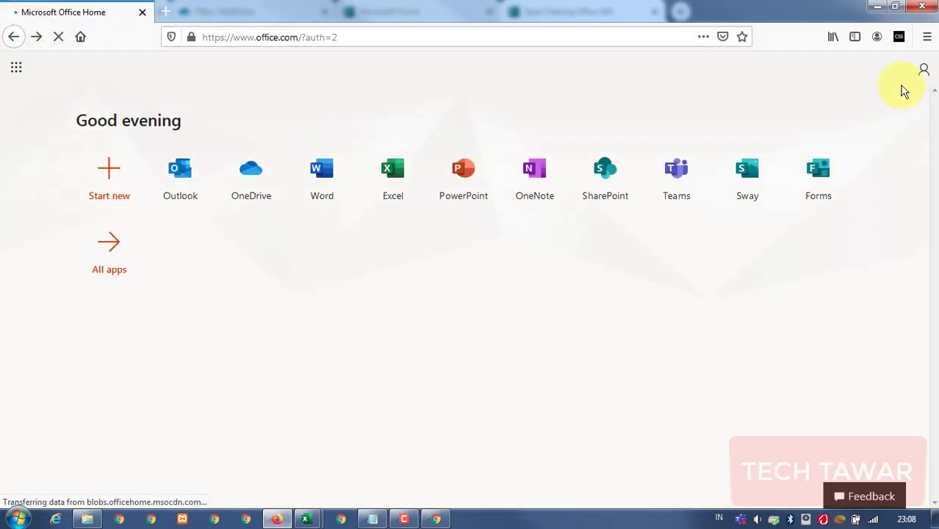
pyautogui.click(923, 68)
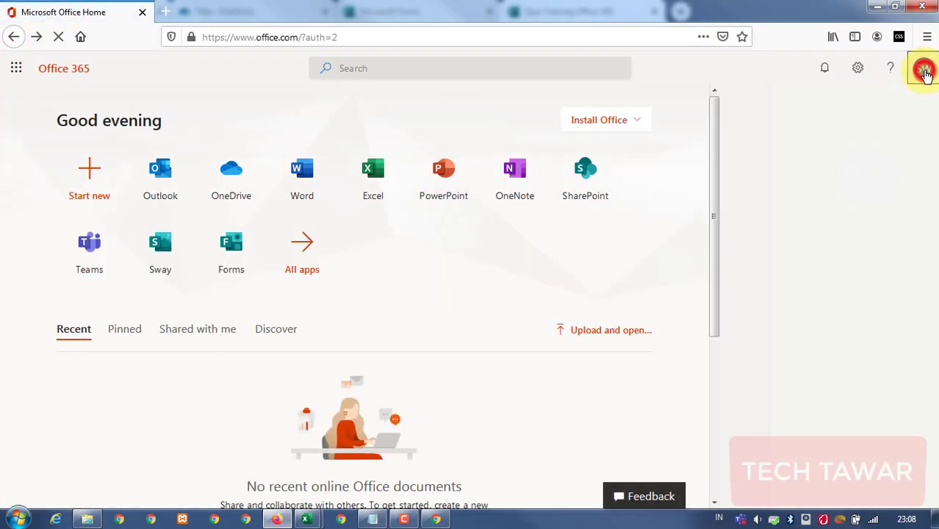
pyautogui.click(379, 33)
pyautogui.hotkey('ctrl', 'v')
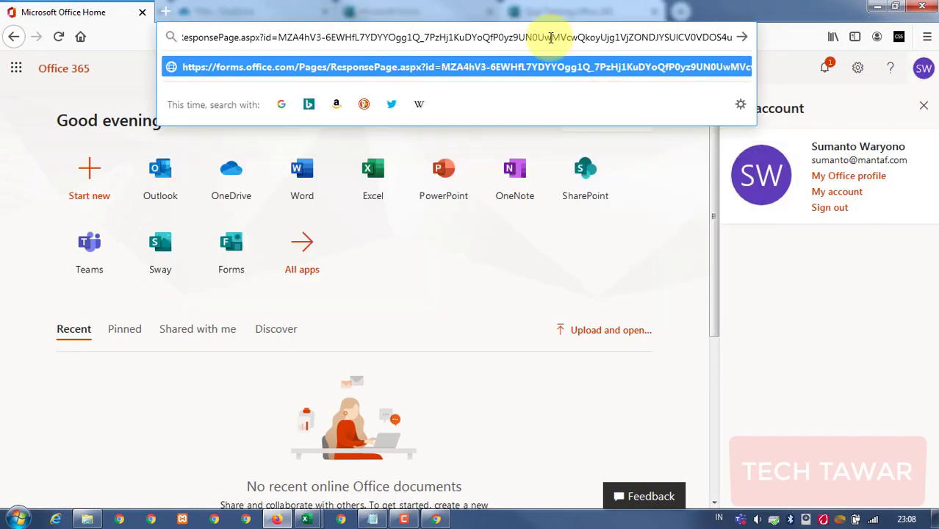
pyautogui.press('Return')
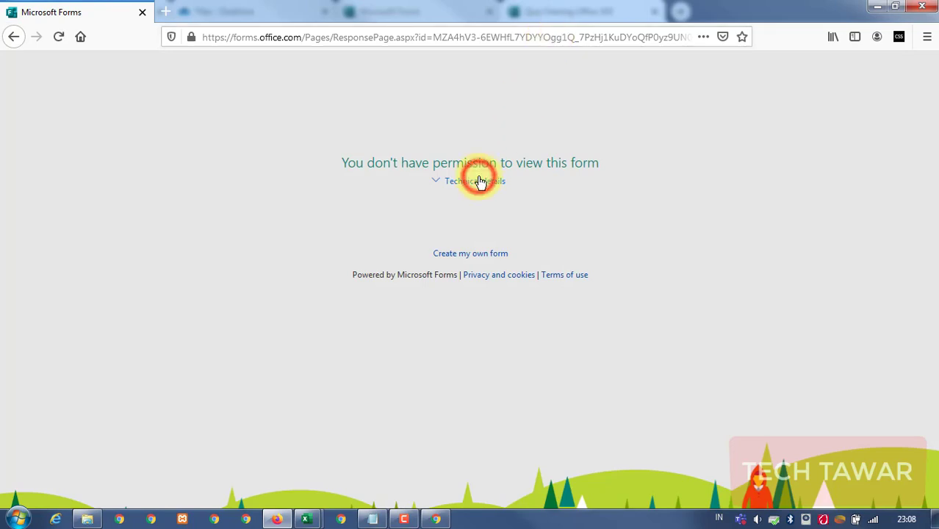
pyautogui.click(893, 7)
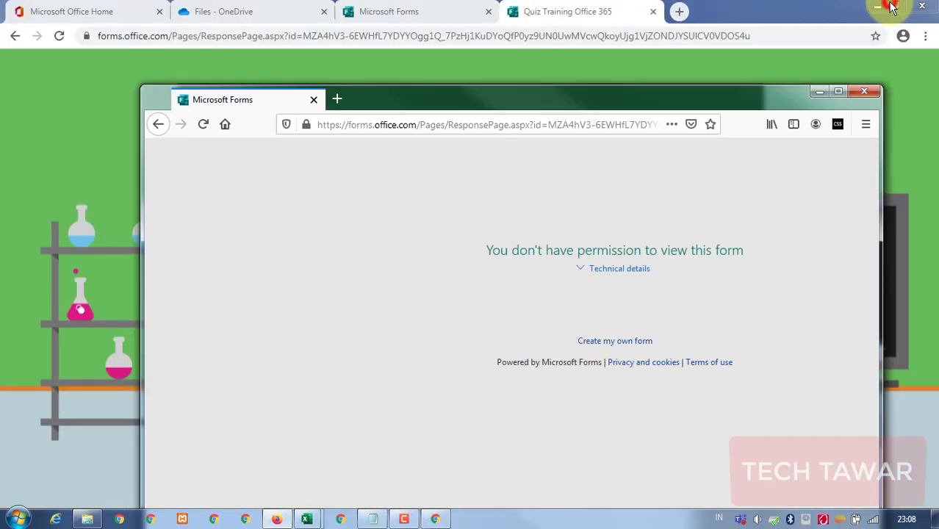
pyautogui.click(547, 52)
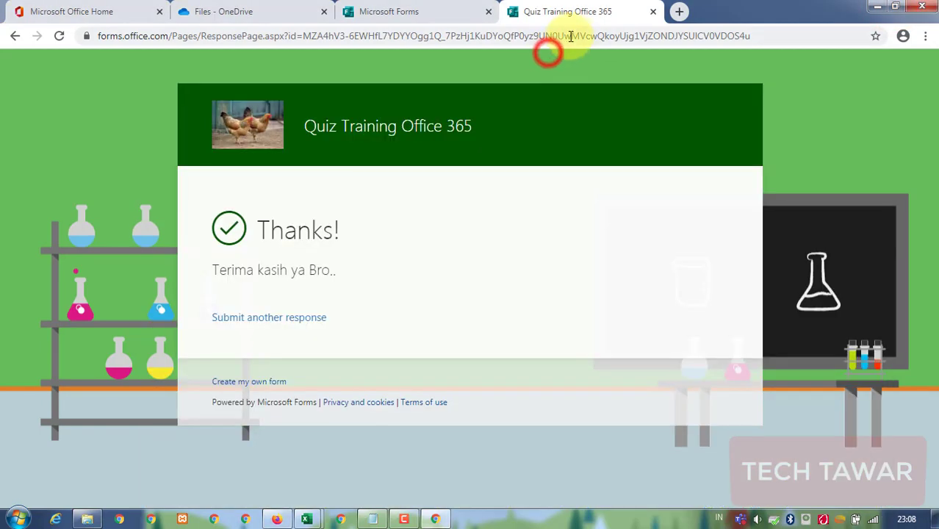
pyautogui.click(570, 35)
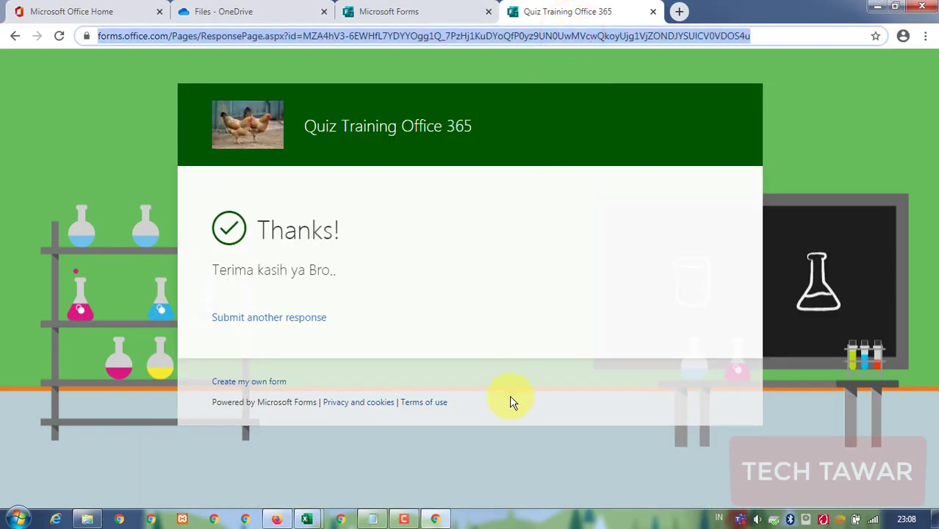
pyautogui.click(435, 520)
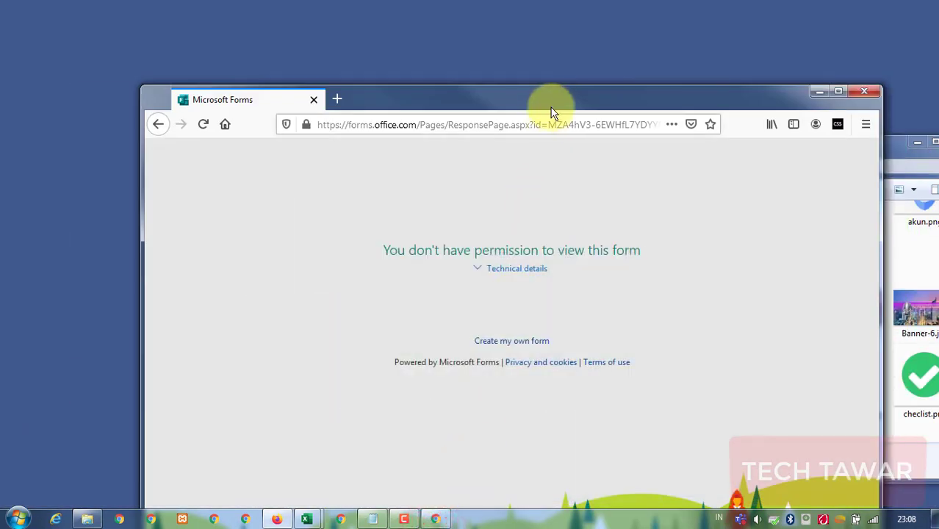
pyautogui.click(549, 121)
pyautogui.press('End')
pyautogui.press('Return')
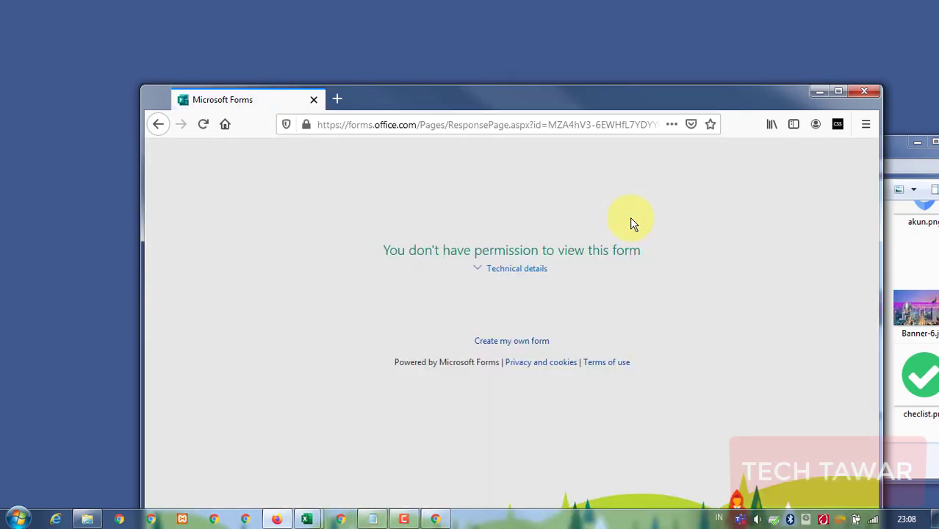
pyautogui.click(838, 91)
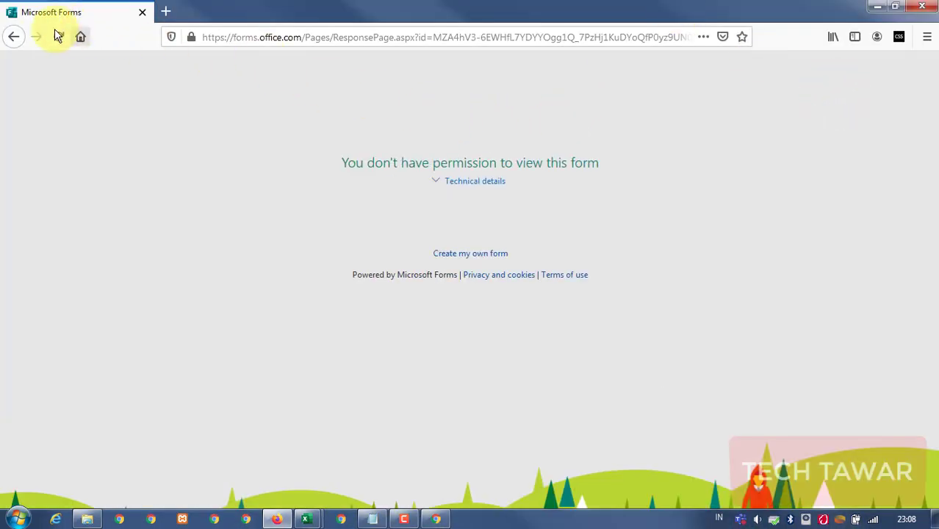
pyautogui.click(441, 37)
pyautogui.write('office.com/')
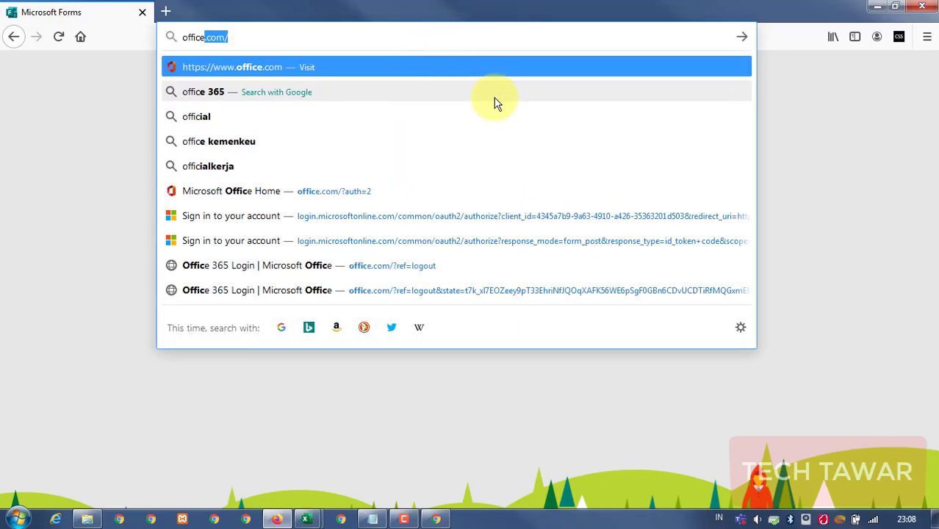
pyautogui.press('Return')
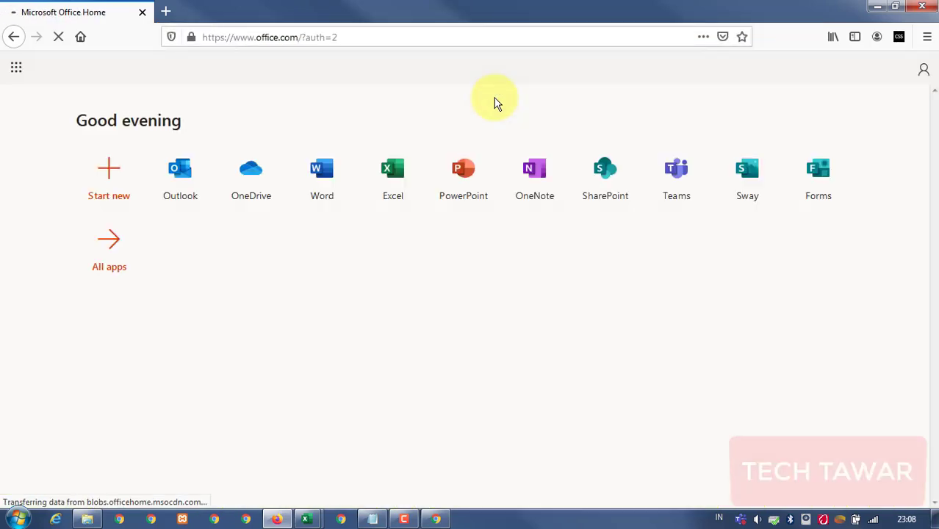
pyautogui.click(921, 70)
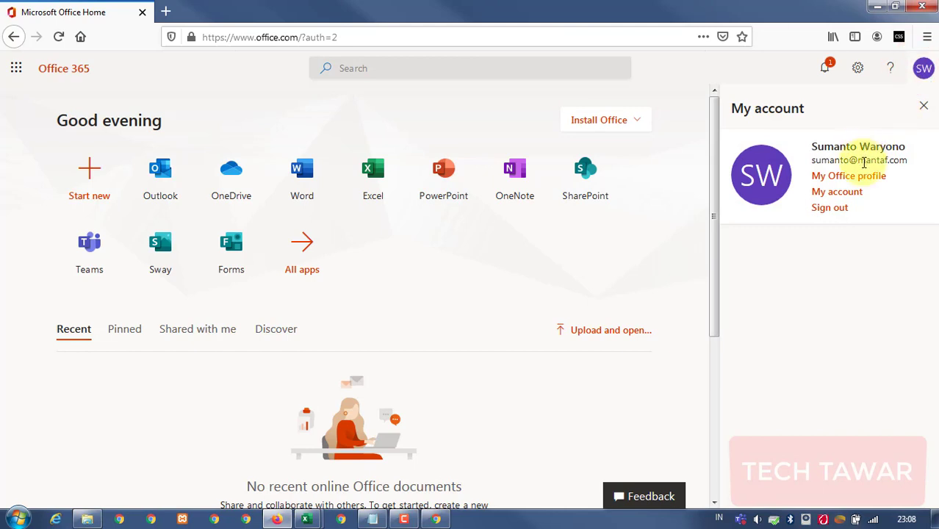
pyautogui.click(484, 239)
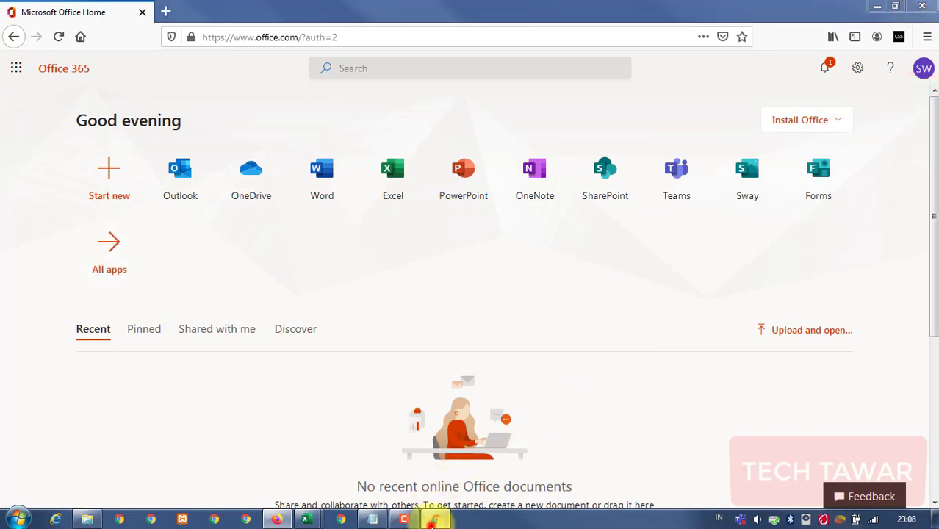
# Copy the quiz's sharing link from the Forms editor in Chrome.
pyautogui.click(434, 518)
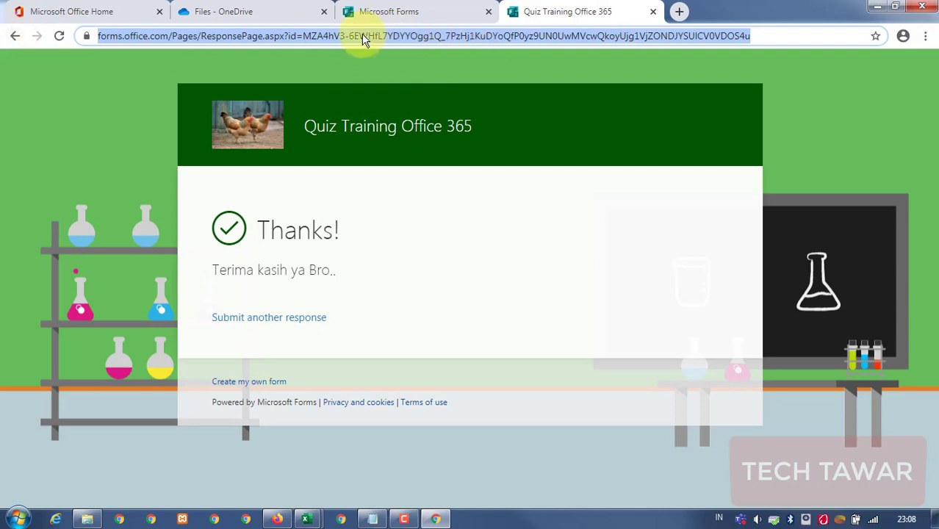
pyautogui.click(394, 18)
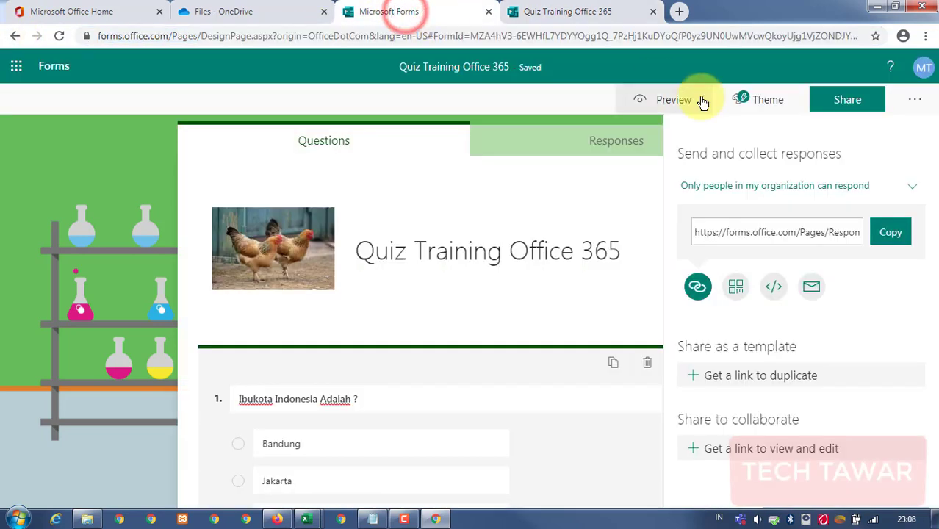
pyautogui.click(890, 233)
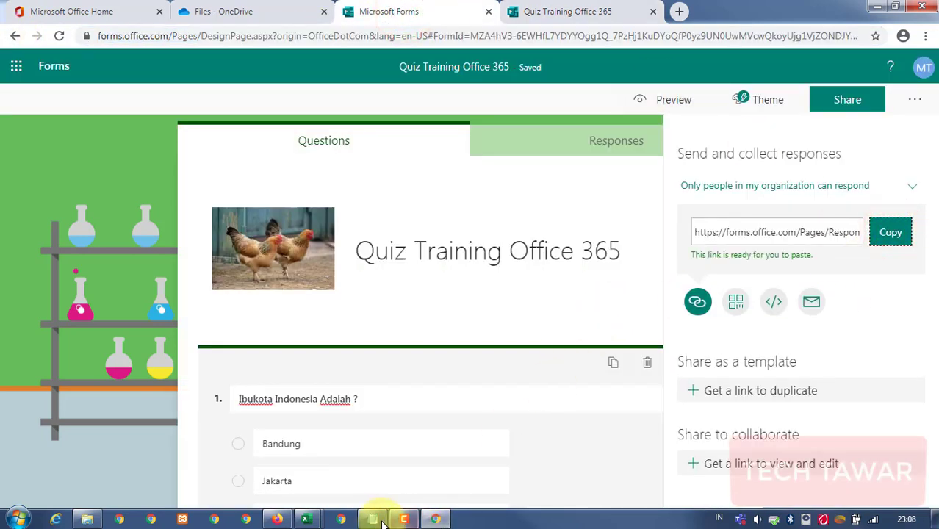
# Open the copied link in Firefox, then show Chrome's 'who can respond' choices.
pyautogui.click(435, 518)
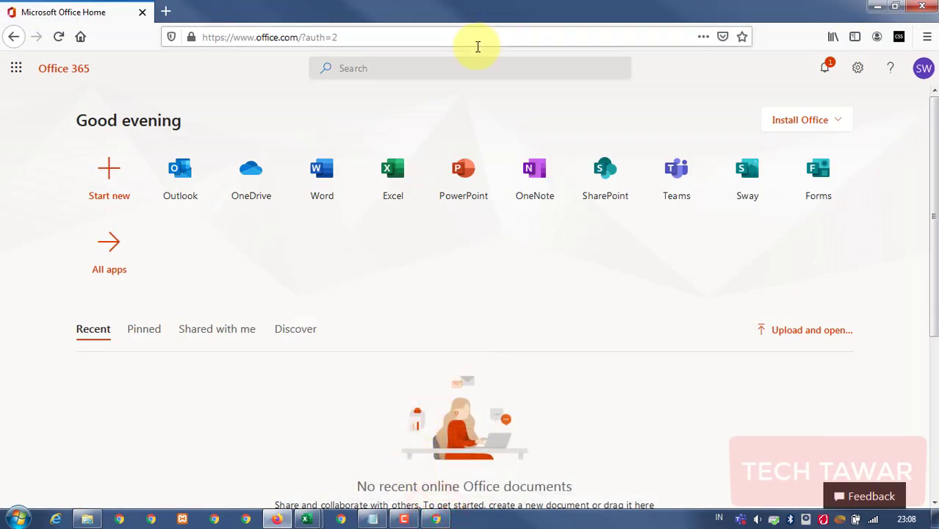
pyautogui.click(478, 40)
pyautogui.hotkey('ctrl', 'v')
pyautogui.press('Return')
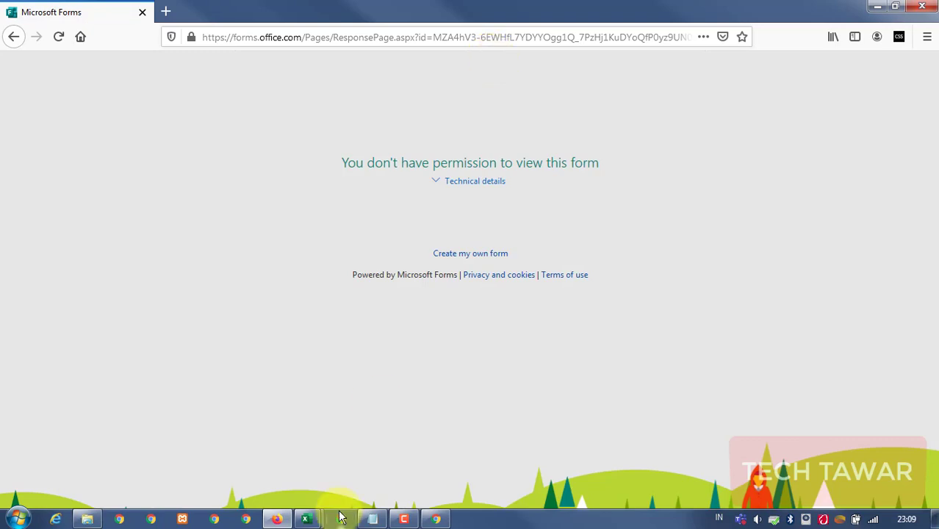
pyautogui.click(436, 518)
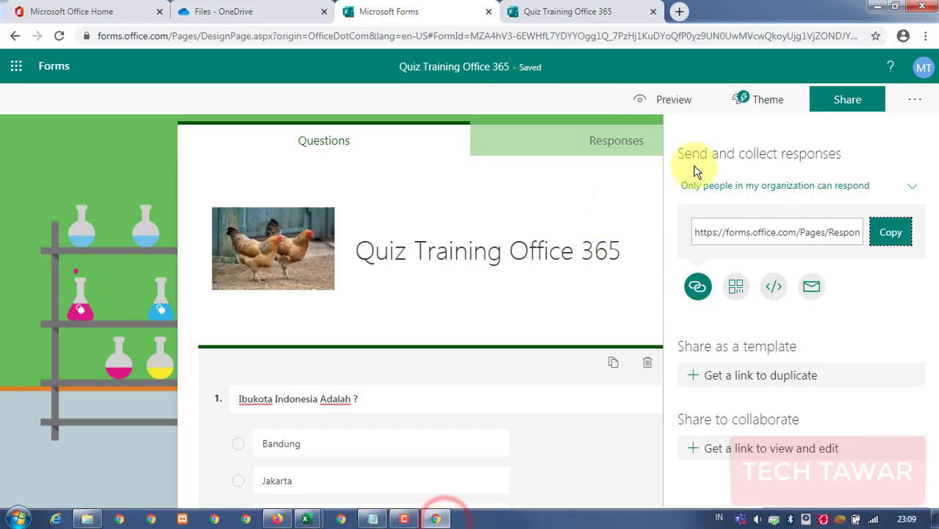
pyautogui.click(911, 184)
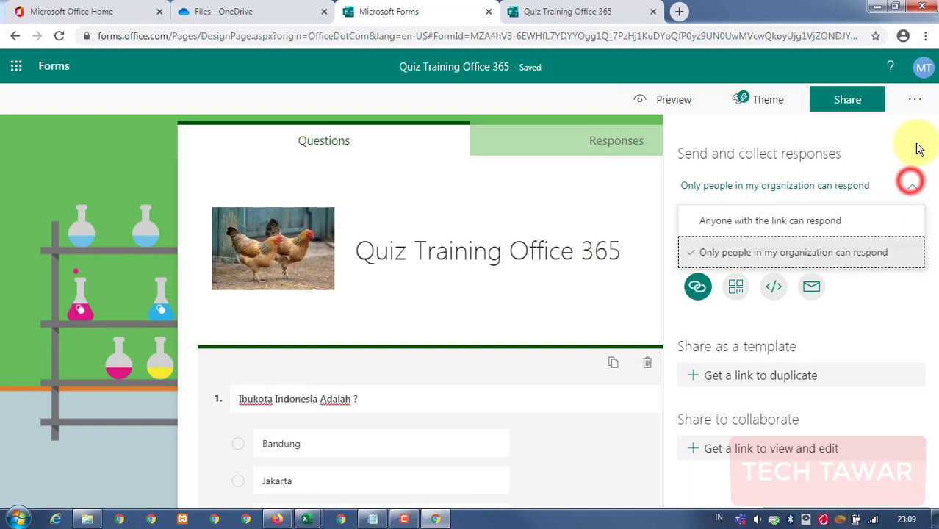
# Open the form's Settings and scroll through them.
pyautogui.click(914, 99)
pyautogui.click(854, 126)
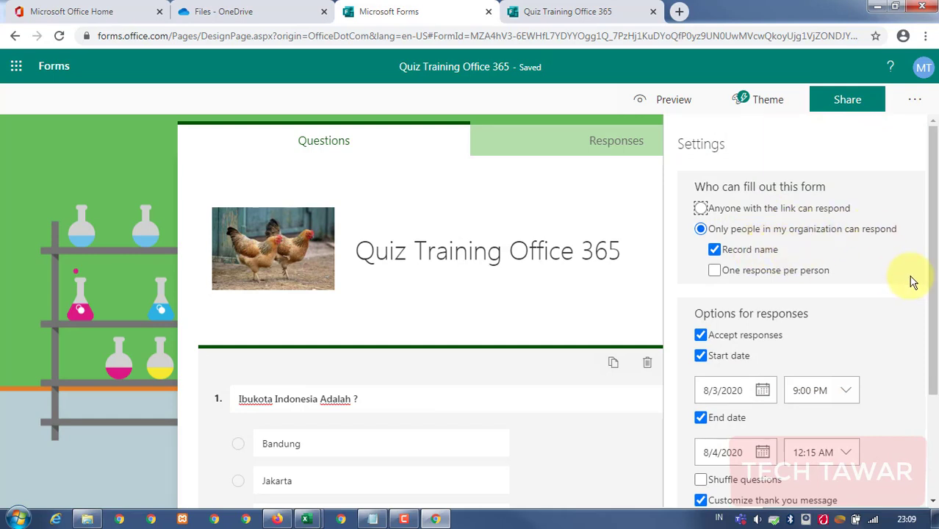
pyautogui.scroll(-2, 911, 283)
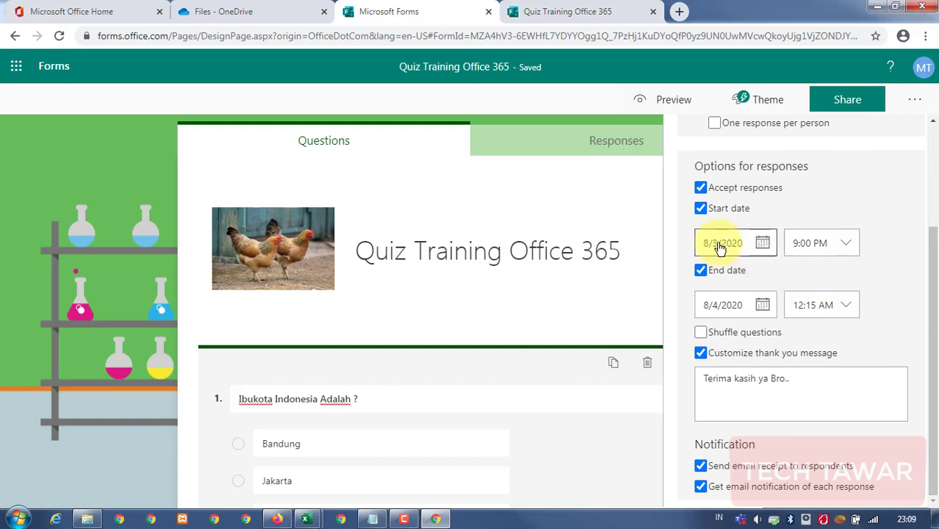
pyautogui.scroll(2, 869, 409)
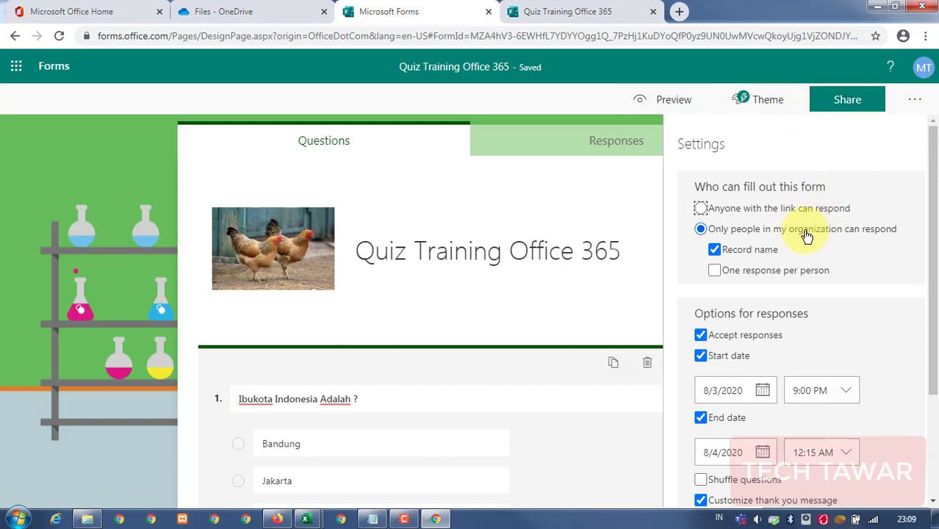
# Check the account owning the quiz, then switch to the respondent tab.
pyautogui.click(923, 67)
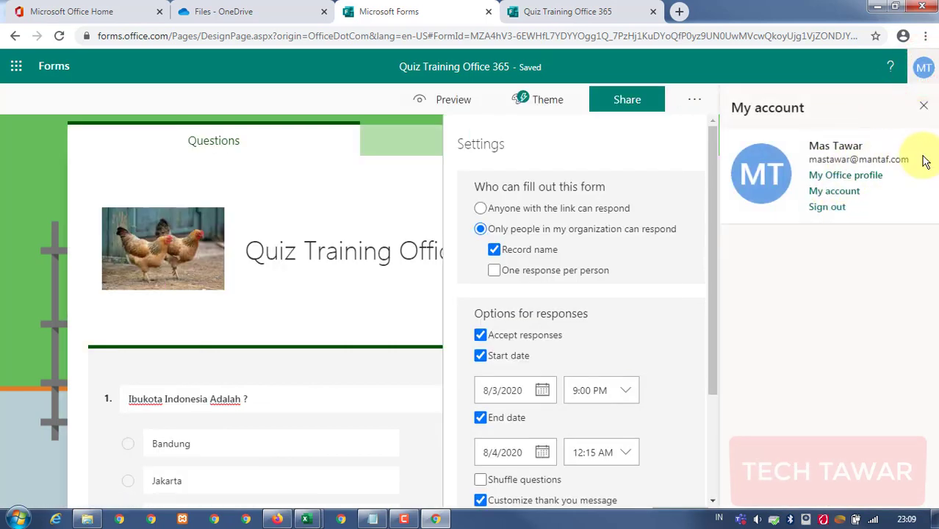
pyautogui.click(924, 108)
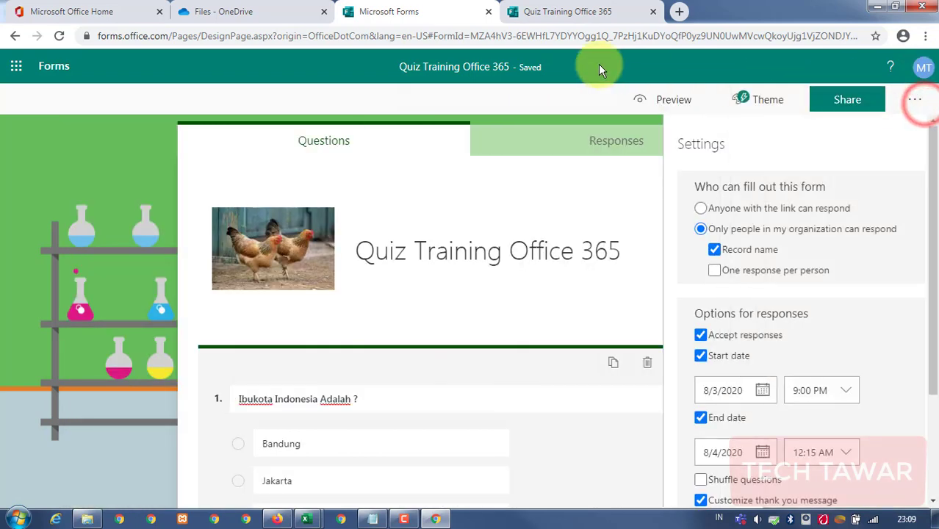
pyautogui.click(558, 12)
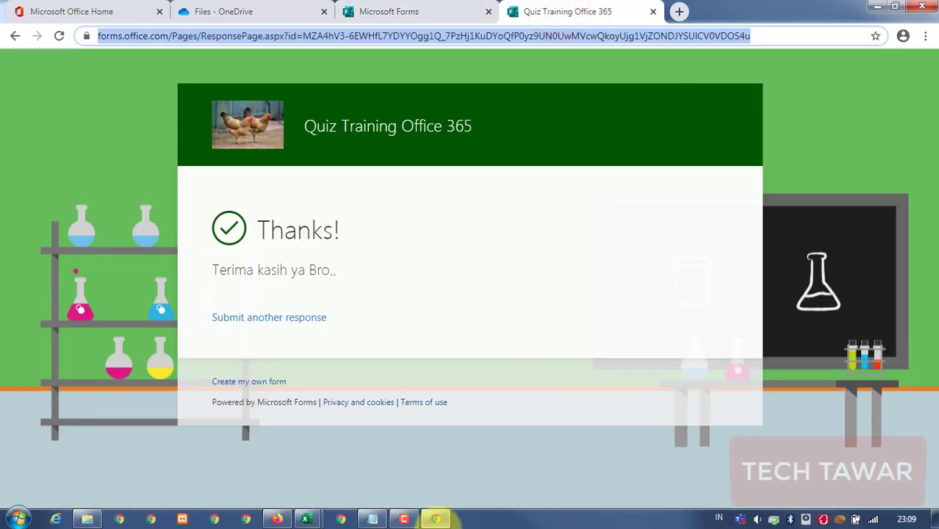
# In Firefox, go to office.com and sign out of the Office account.
pyautogui.click(436, 519)
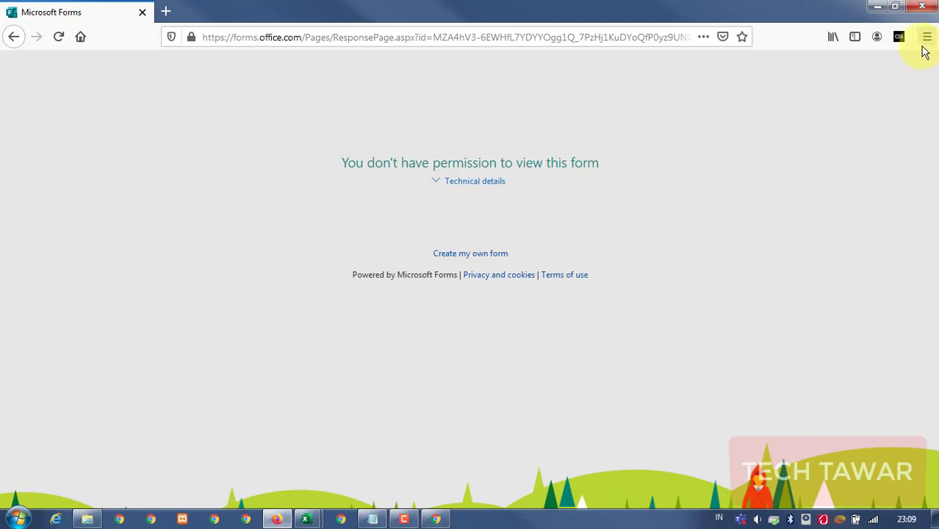
pyautogui.click(413, 33)
pyautogui.write('o')
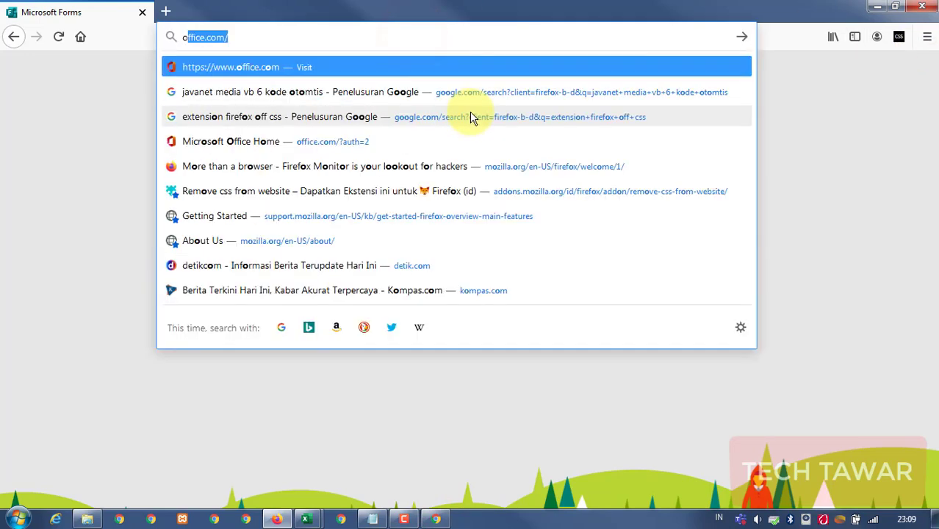
pyautogui.write('ffice.com/')
pyautogui.press('Return')
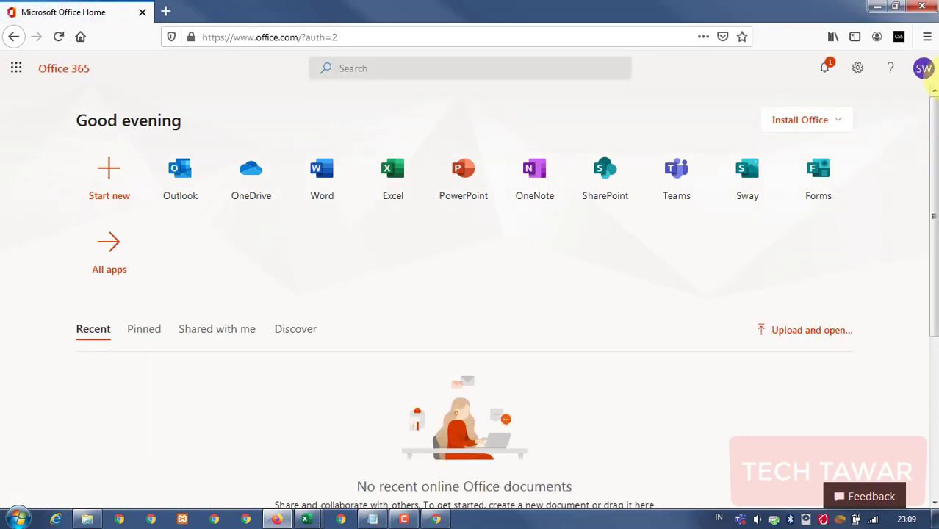
pyautogui.click(922, 70)
pyautogui.click(830, 208)
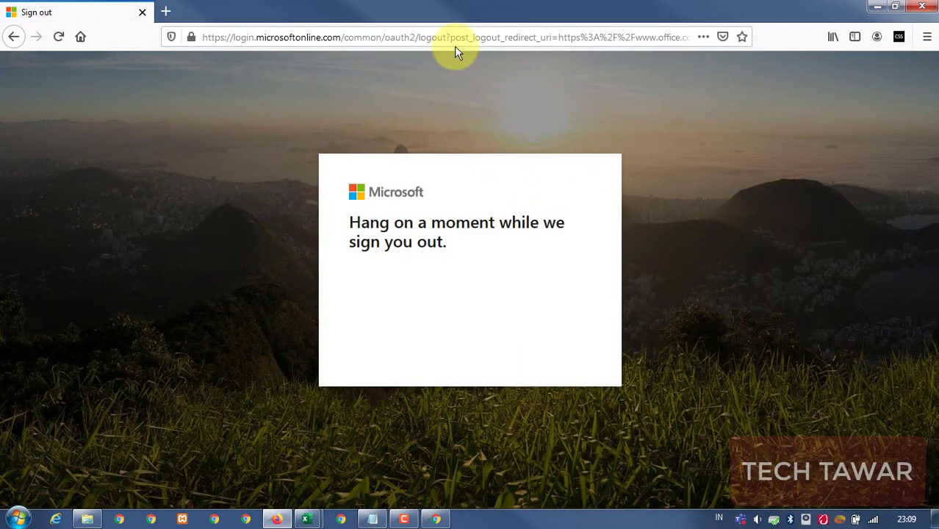
# Reload office.com and begin signing back in.
pyautogui.click(454, 35)
pyautogui.write('off')
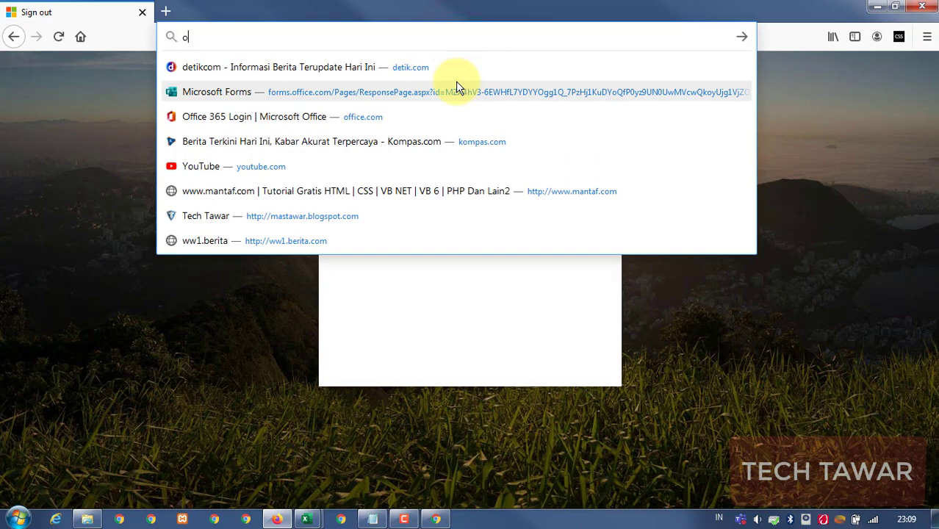
pyautogui.write('ice')
pyautogui.press('Return')
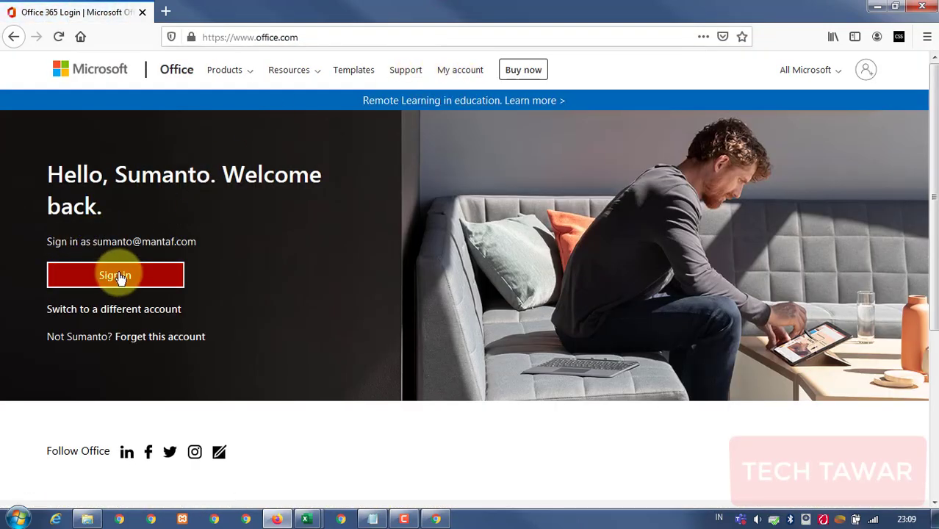
pyautogui.click(123, 276)
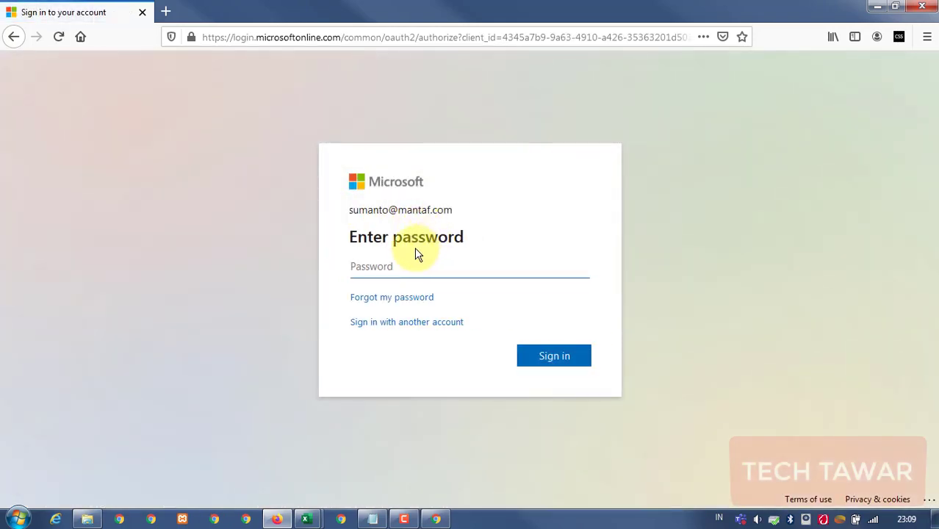
# Minimize Firefox and File Explorer and bring Chrome back to the quiz Thanks page.
pyautogui.click(927, 37)
pyautogui.click(927, 39)
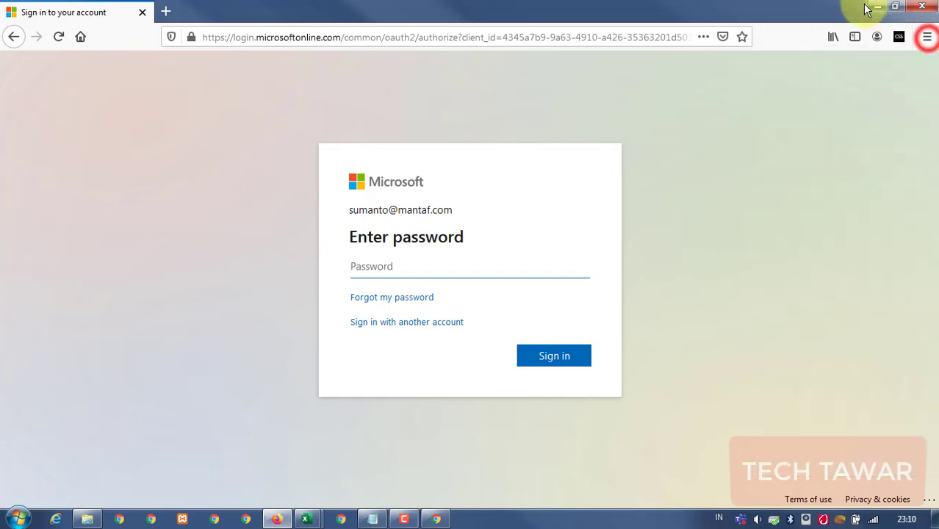
pyautogui.click(877, 9)
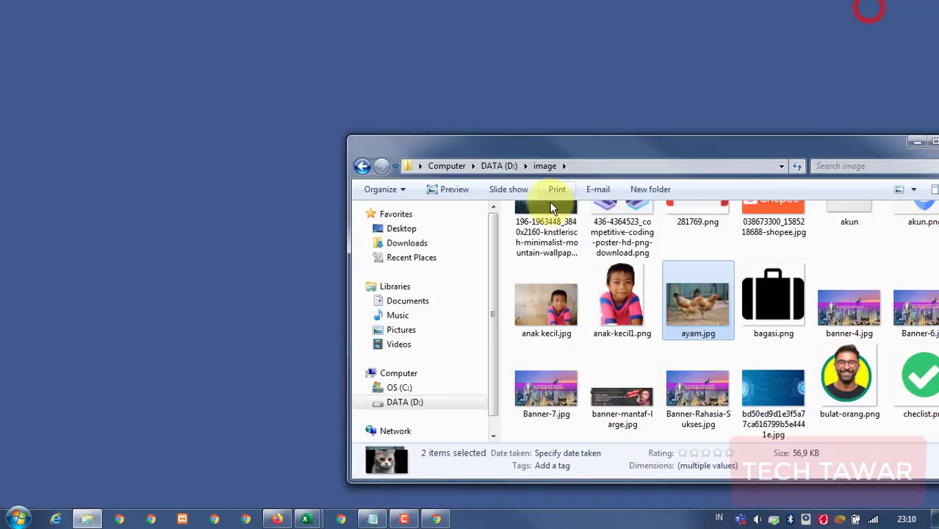
pyautogui.click(908, 144)
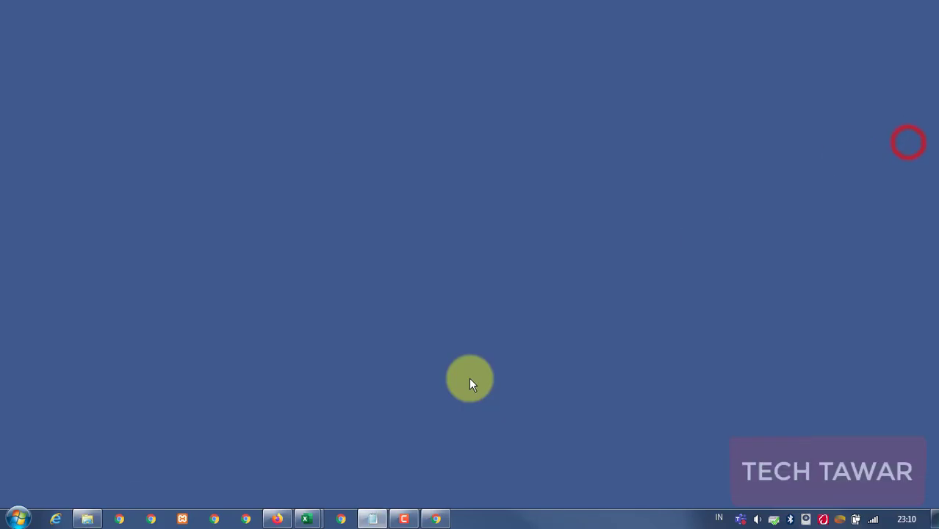
pyautogui.click(439, 519)
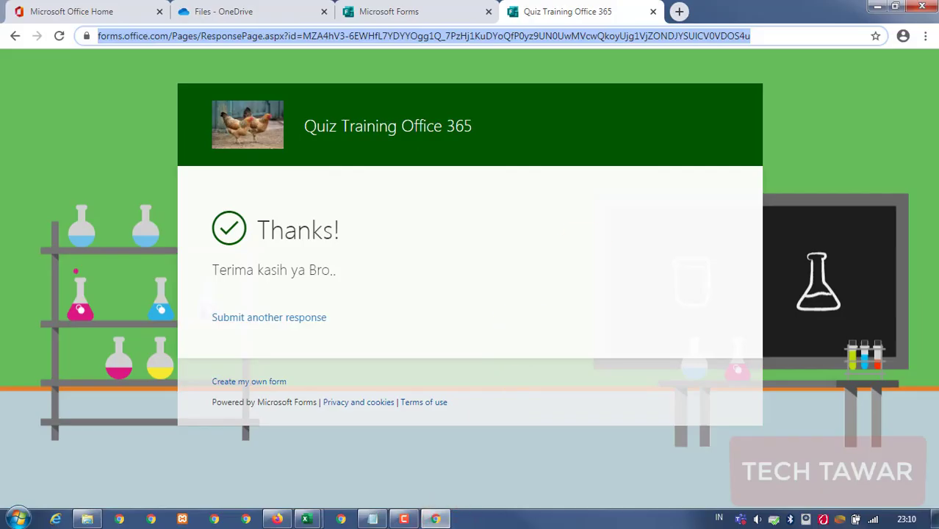
# Open a new Chrome incognito window and load the pasted quiz form link.
pyautogui.click(925, 35)
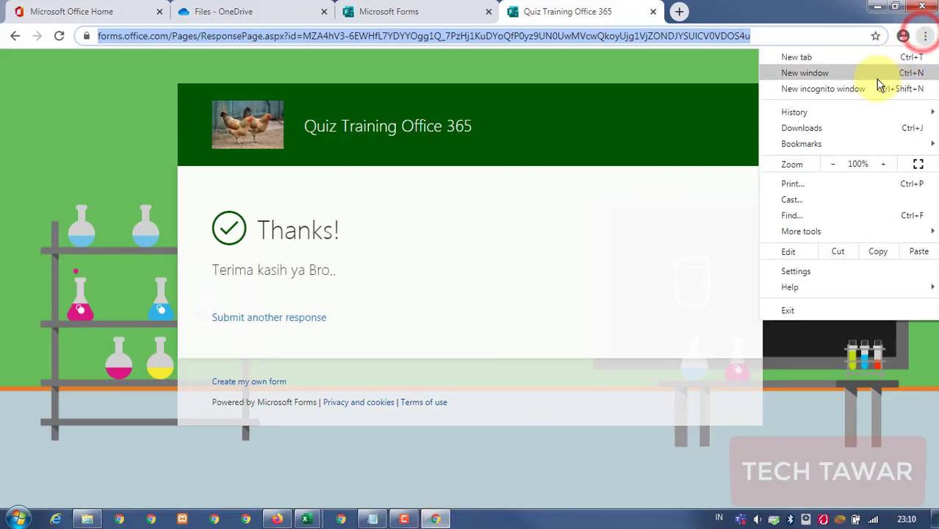
pyautogui.click(846, 88)
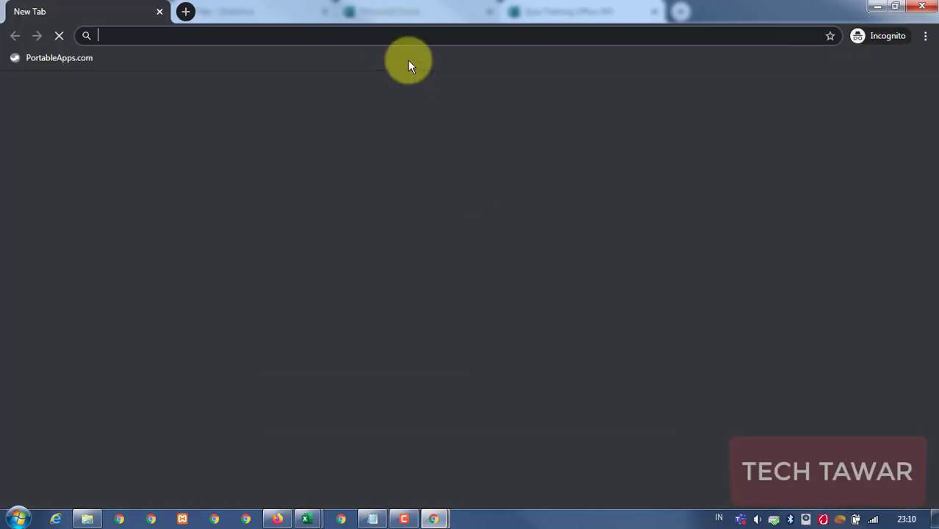
pyautogui.hotkey('ctrl', 'v')
pyautogui.press('Return')
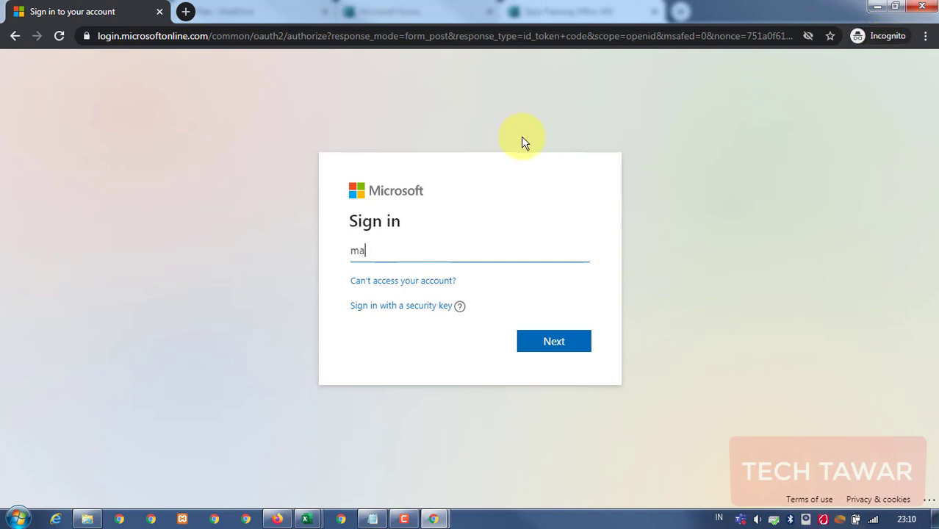
# Sign in with the organization email and password, stay signed in, and minimize Firefox to return to the quiz.
pyautogui.press('BackSpace')
pyautogui.press('BackSpace')
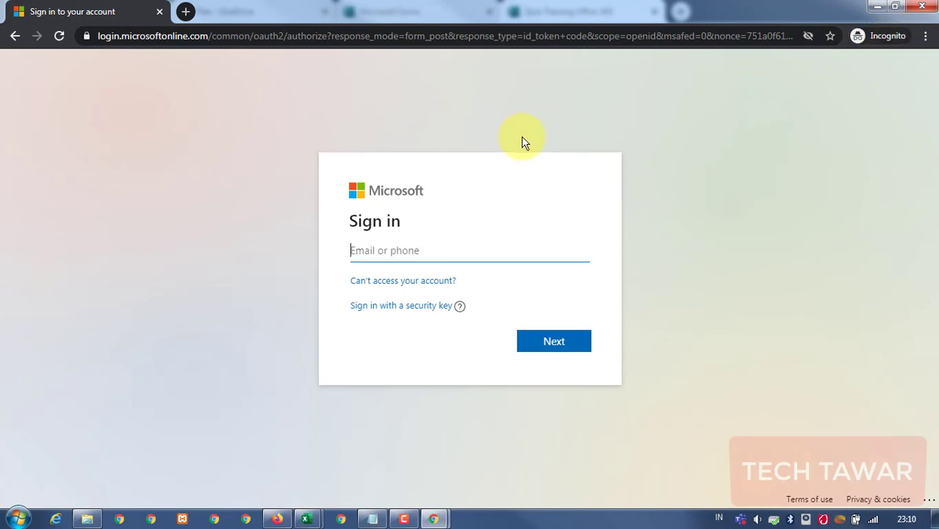
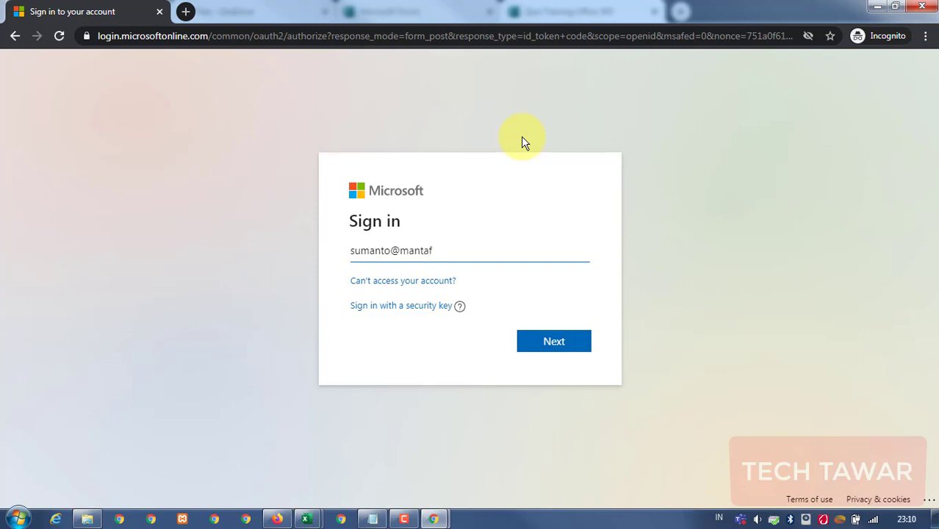
pyautogui.press('Return')
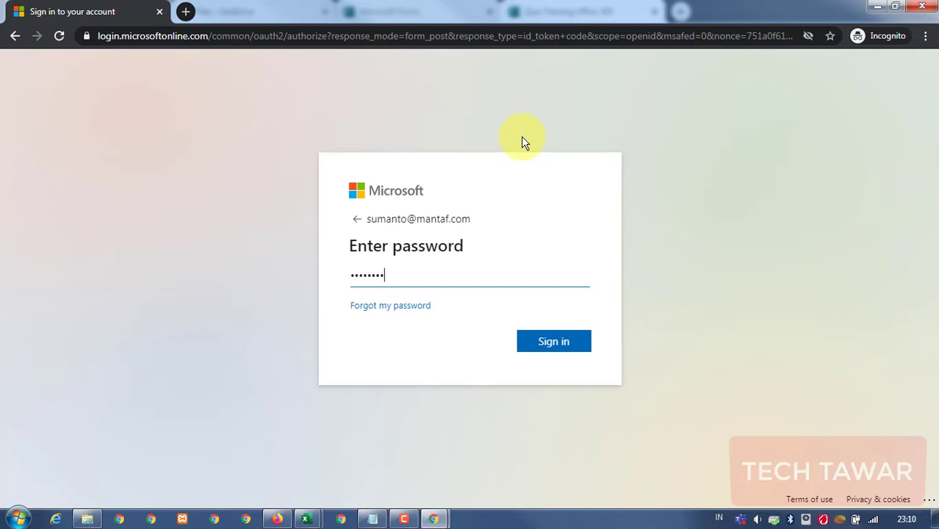
pyautogui.press('Return')
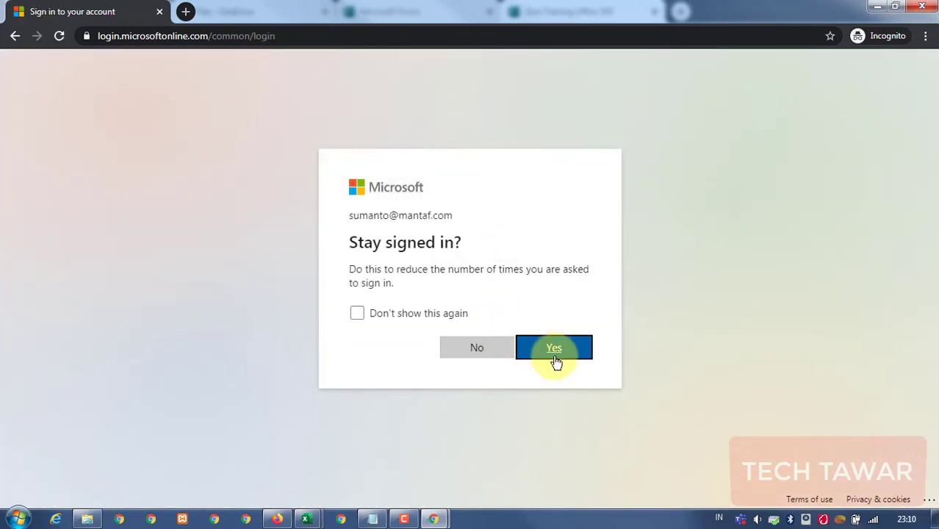
pyautogui.click(555, 360)
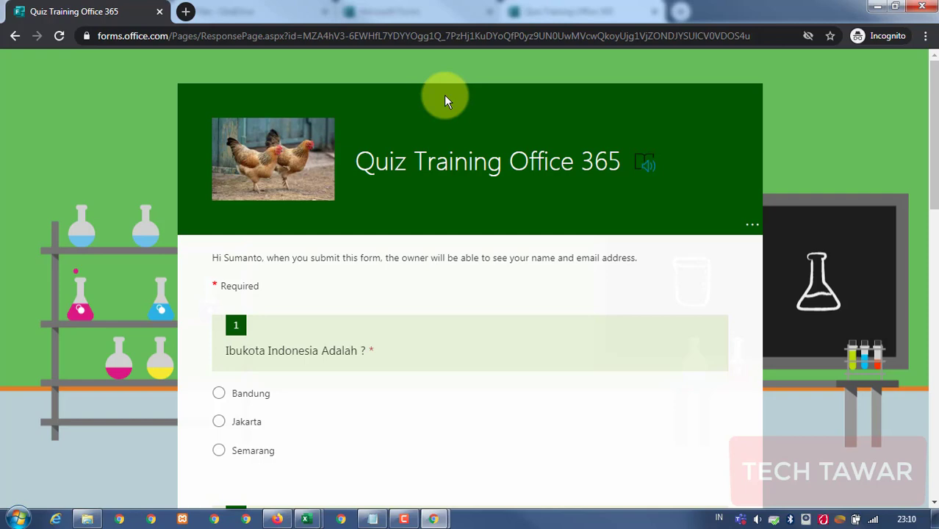
pyautogui.click(280, 519)
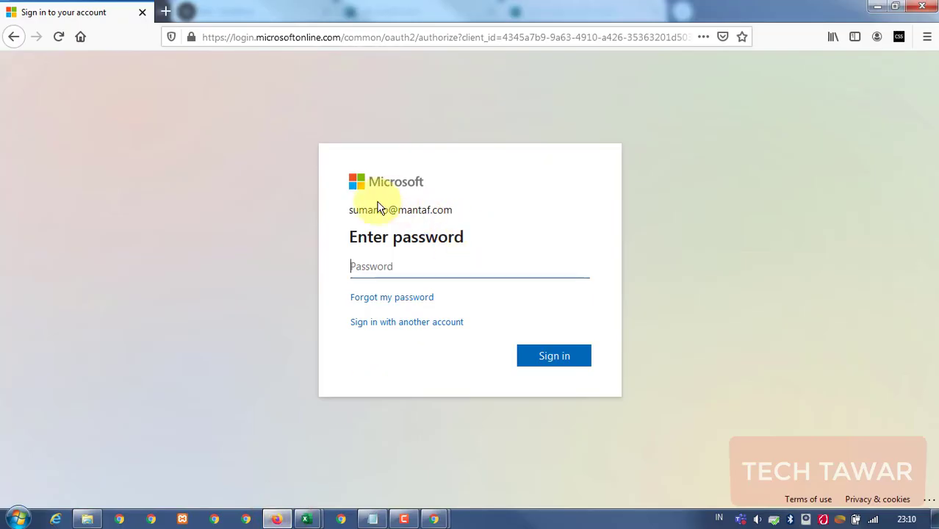
pyautogui.click(876, 6)
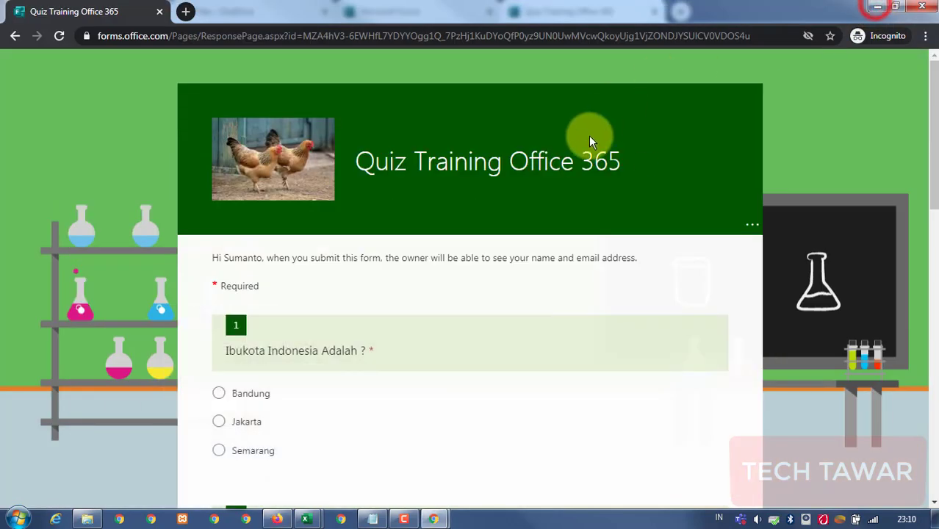
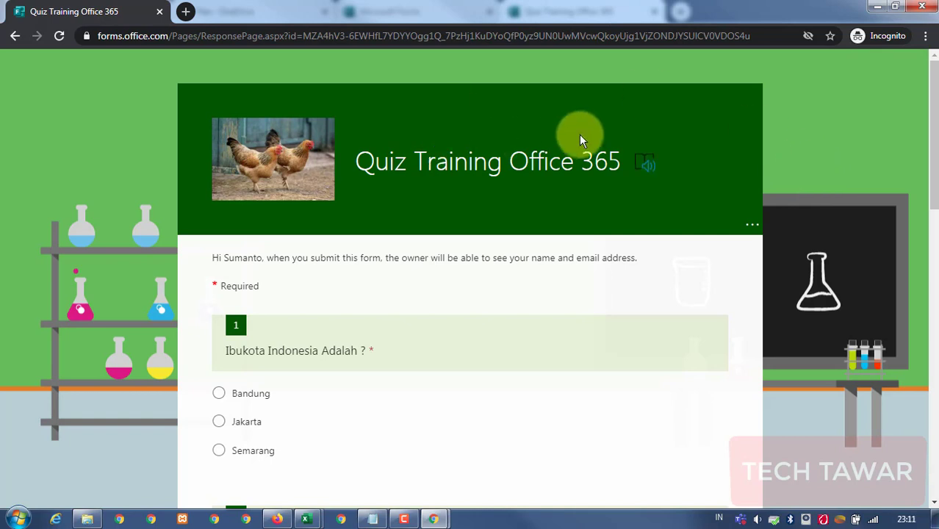
# Answer Jakarta, a typed name, 30 and satisfaction 7 for questions 1–4.
pyautogui.scroll(-3, 577, 136)
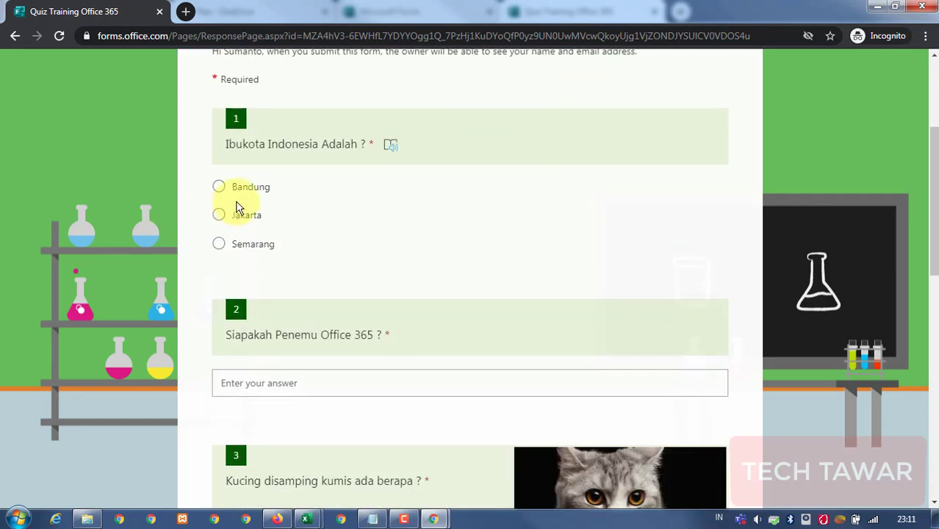
pyautogui.click(232, 216)
pyautogui.scroll(-2, 409, 307)
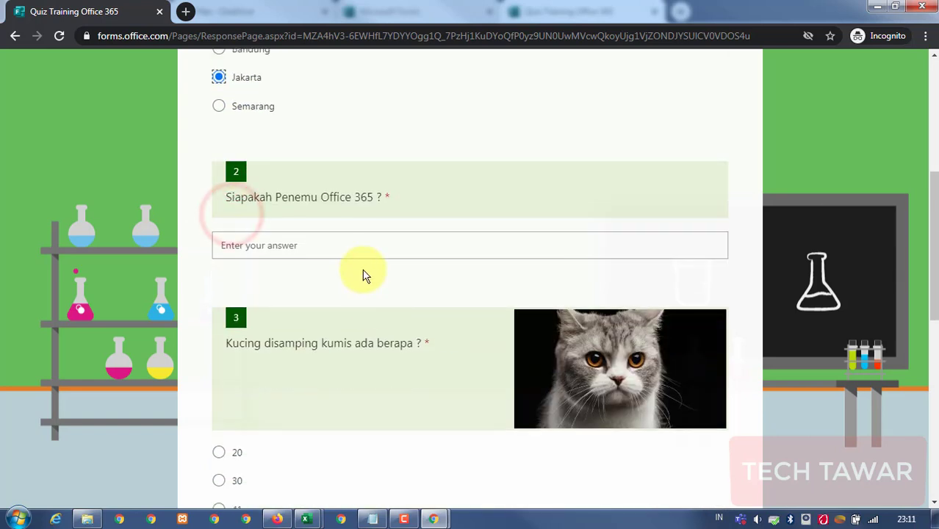
pyautogui.click(353, 246)
pyautogui.write('Saya')
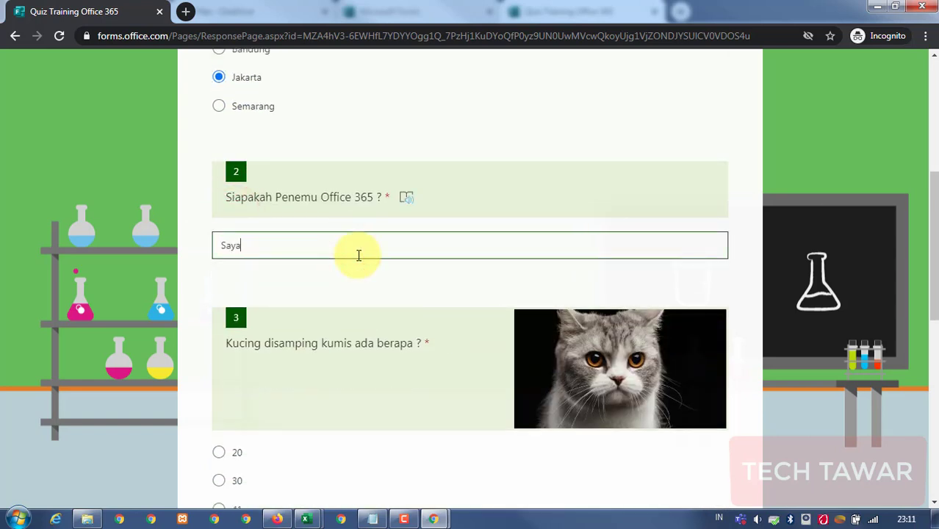
pyautogui.scroll(-2, 279, 349)
pyautogui.click(238, 344)
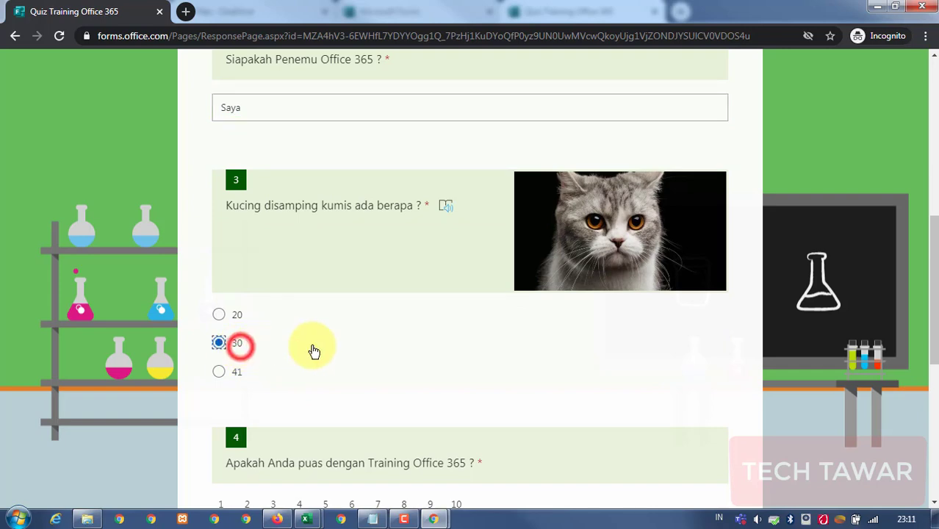
pyautogui.scroll(-4, 313, 351)
pyautogui.click(378, 244)
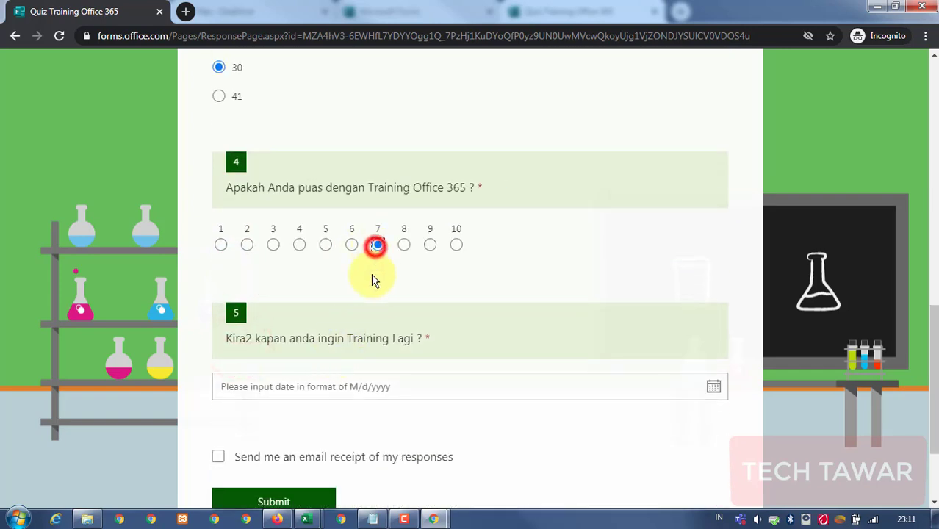
pyautogui.scroll(-2, 477, 301)
# After the required-question warning, pick 8/19/2020 for question 5 and submit the response.
pyautogui.click(714, 256)
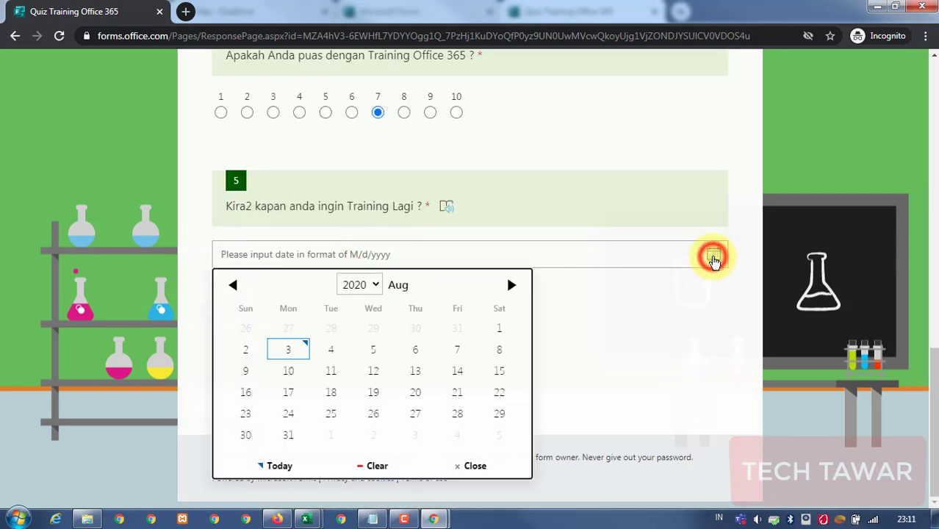
pyautogui.click(700, 195)
pyautogui.click(270, 369)
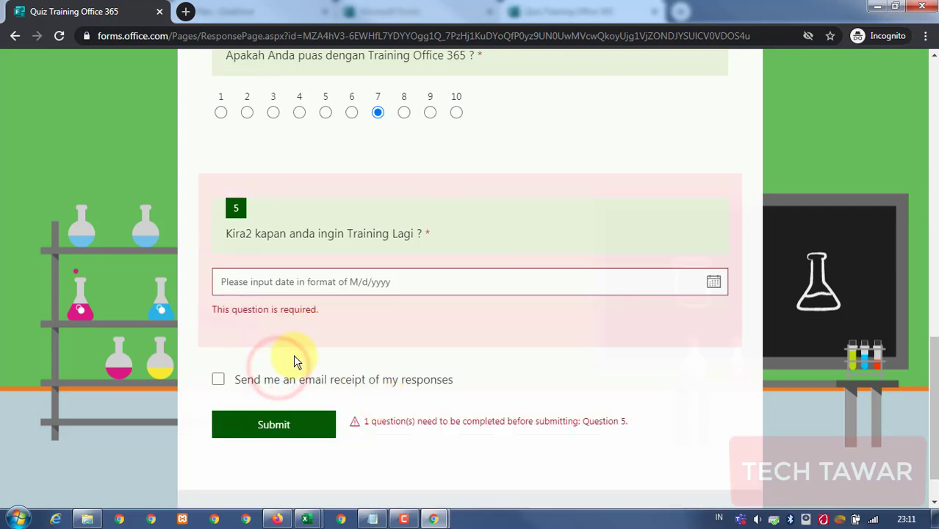
pyautogui.moveTo(362, 421); pyautogui.dragTo(597, 420)
pyautogui.click(627, 420)
pyautogui.click(466, 288)
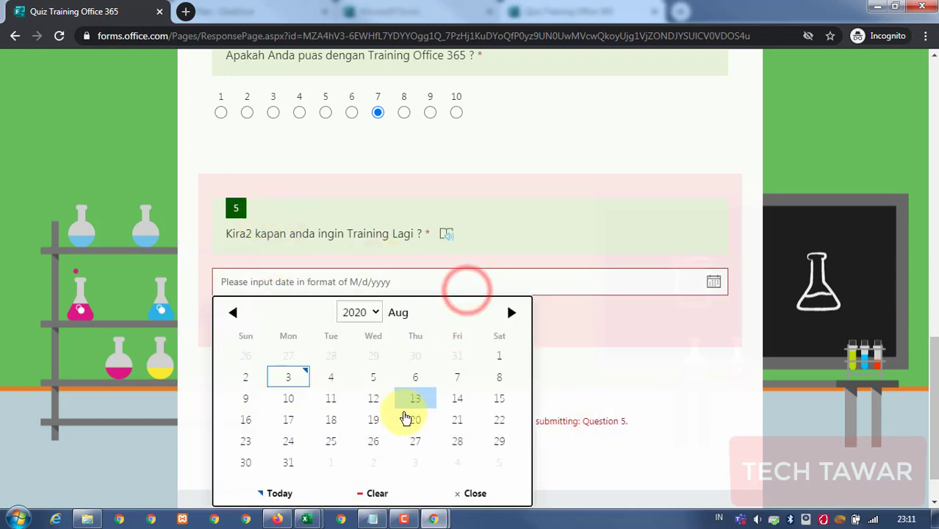
pyautogui.click(374, 420)
pyautogui.click(288, 372)
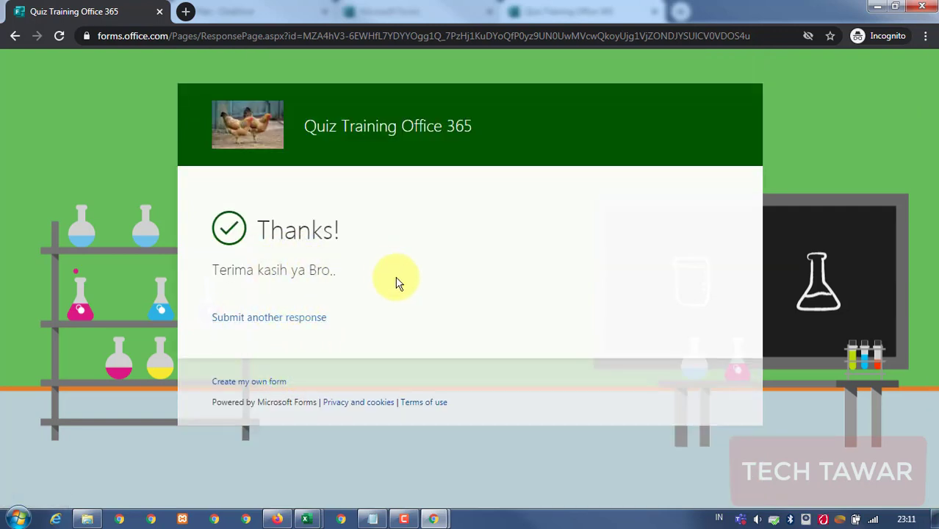
# Start another response answering Bandung, 'ss', 30 and satisfaction 4.
pyautogui.click(301, 319)
pyautogui.scroll(-2, 358, 299)
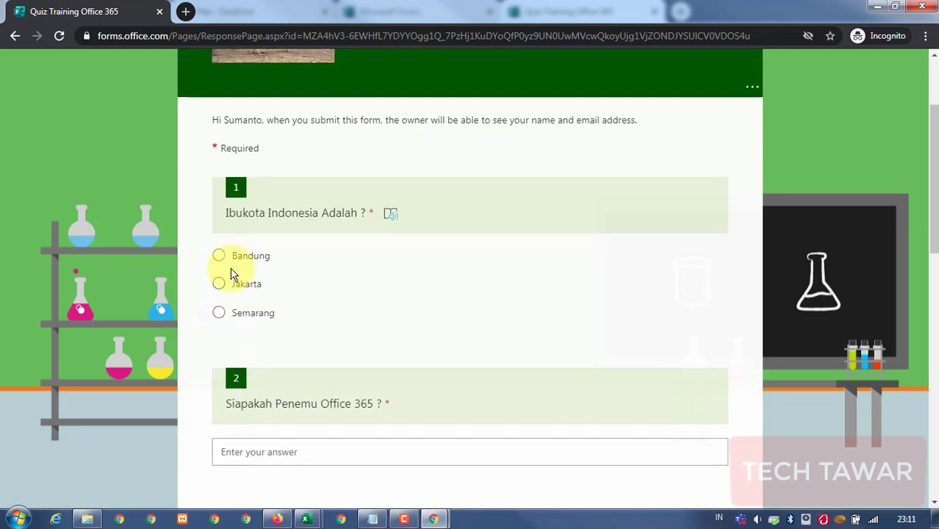
pyautogui.click(222, 255)
pyautogui.click(276, 448)
pyautogui.write('ss')
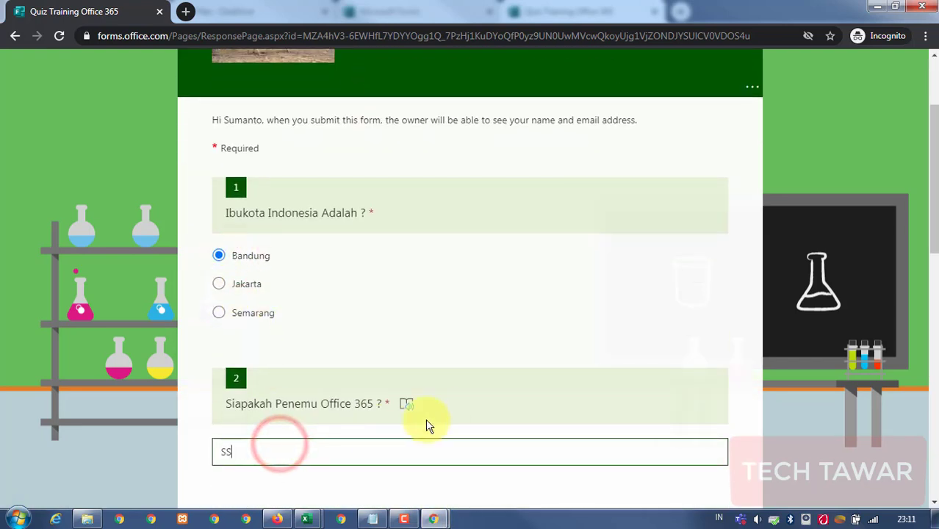
pyautogui.scroll(-4, 430, 419)
pyautogui.click(220, 341)
pyautogui.scroll(-4, 285, 360)
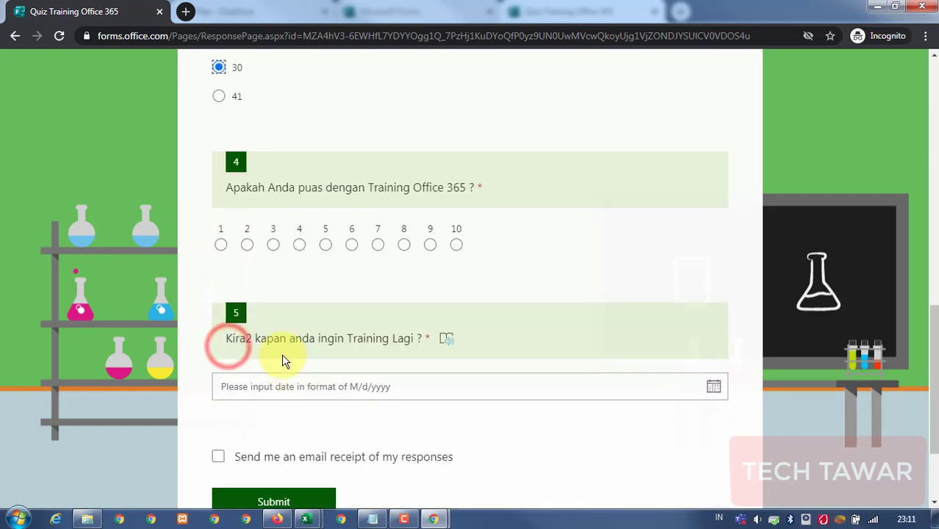
pyautogui.click(299, 244)
# Pick 8/5/2020 for question 5, submit the second response, and minimize the private window.
pyautogui.click(297, 387)
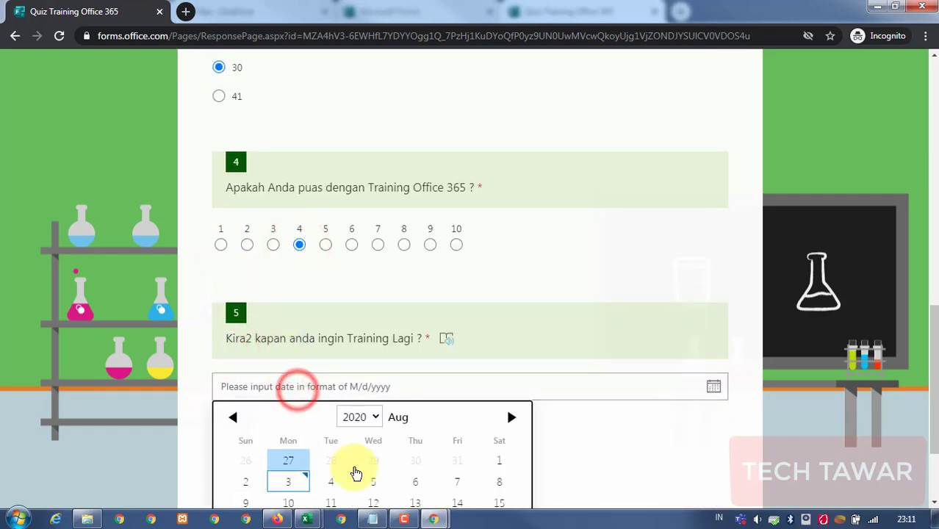
pyautogui.click(371, 480)
pyautogui.scroll(-2, 511, 428)
pyautogui.click(279, 364)
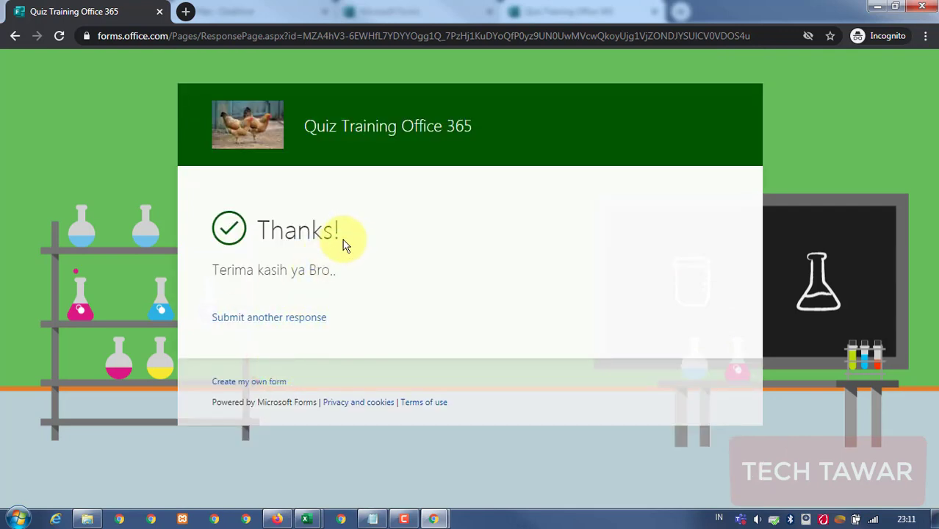
pyautogui.click(876, 6)
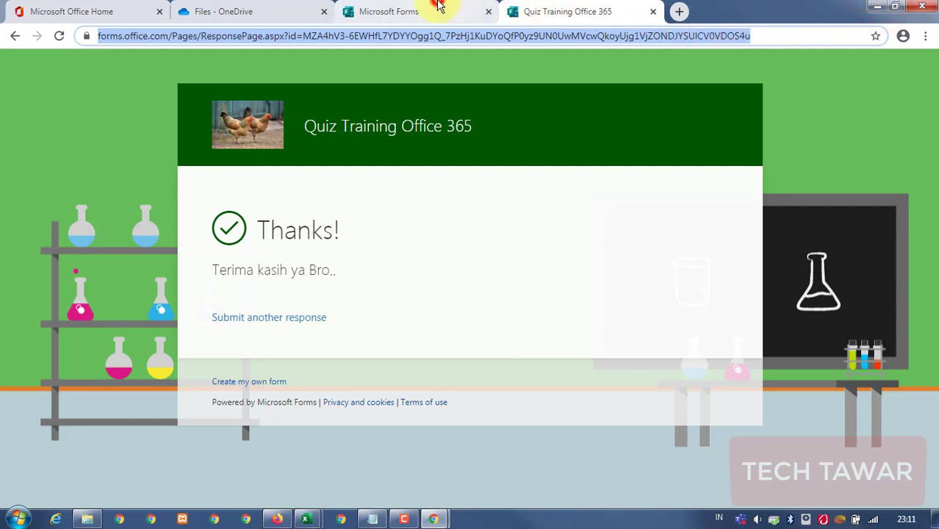
# In the quiz editor, enable One response per person and copy the share link.
pyautogui.click(431, 9)
pyautogui.click(730, 274)
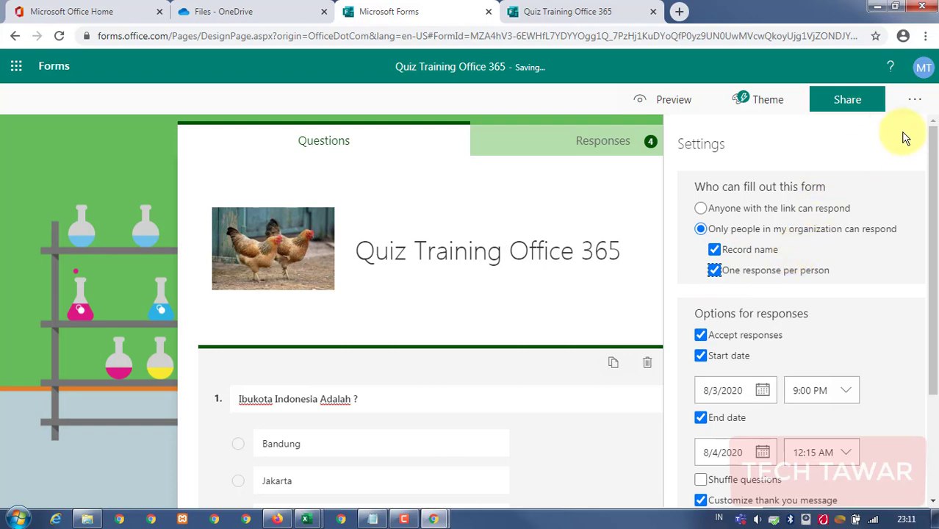
pyautogui.click(851, 100)
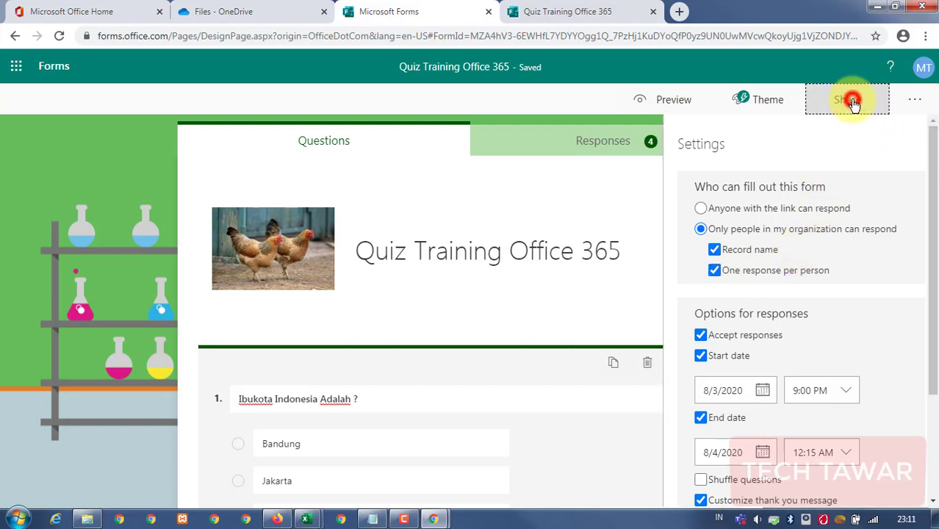
pyautogui.click(890, 232)
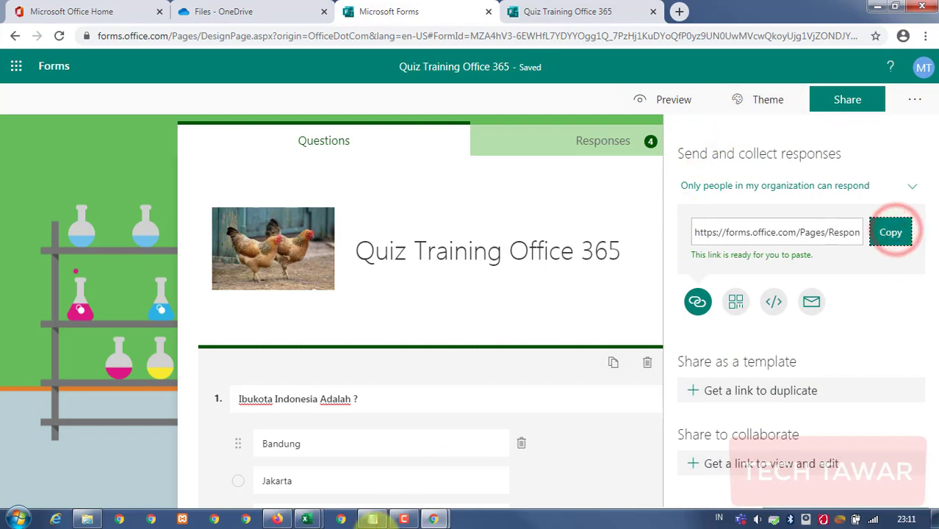
# Reload the link in the private window, confirm the already-submitted message, then minimize it.
pyautogui.click(434, 519)
pyautogui.click(523, 454)
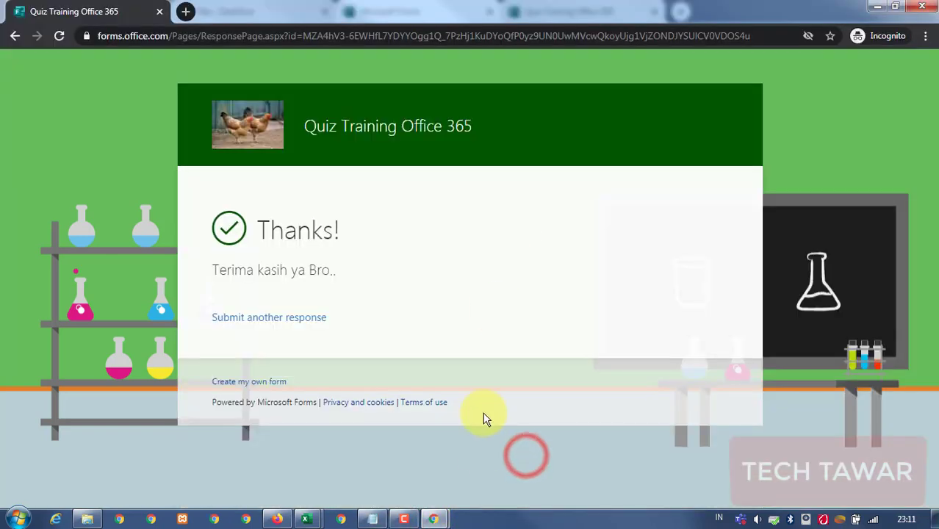
pyautogui.click(646, 36)
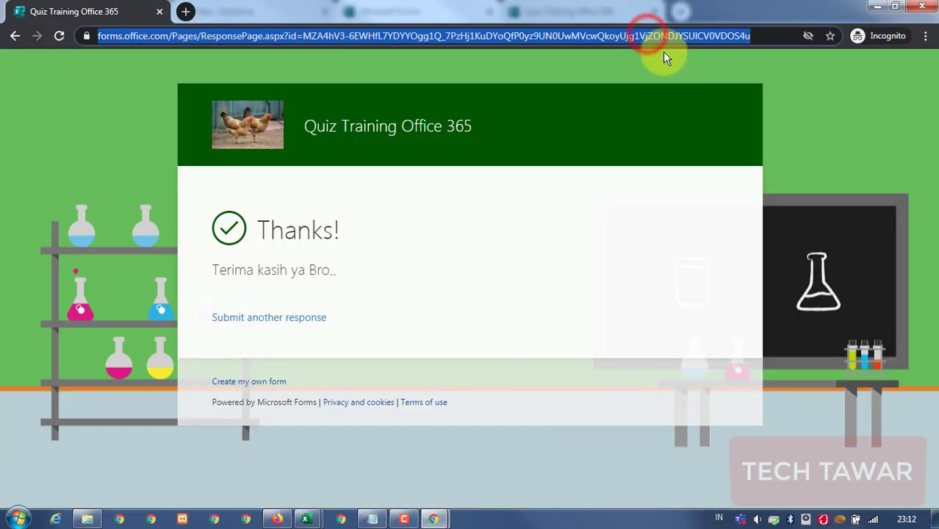
pyautogui.hotkey('ctrl', 'v')
pyautogui.press('Return')
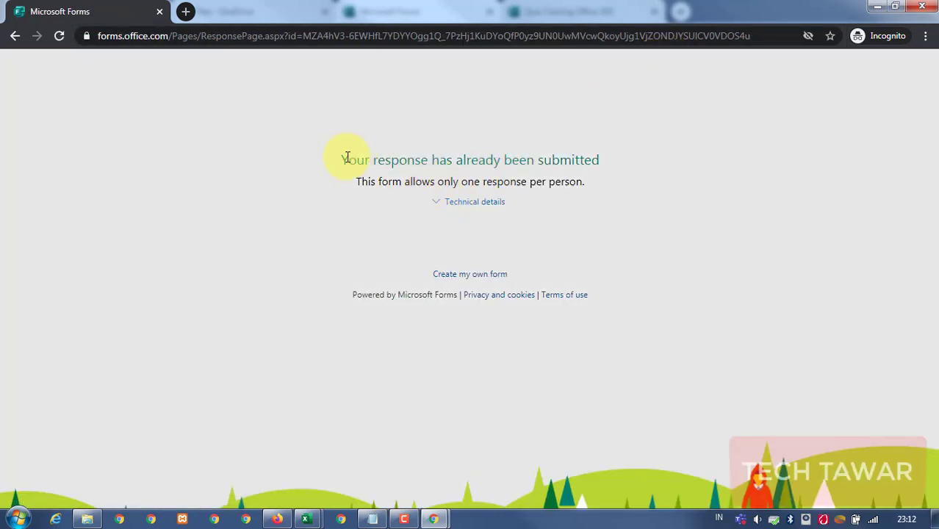
pyautogui.moveTo(342, 160); pyautogui.dragTo(349, 160)
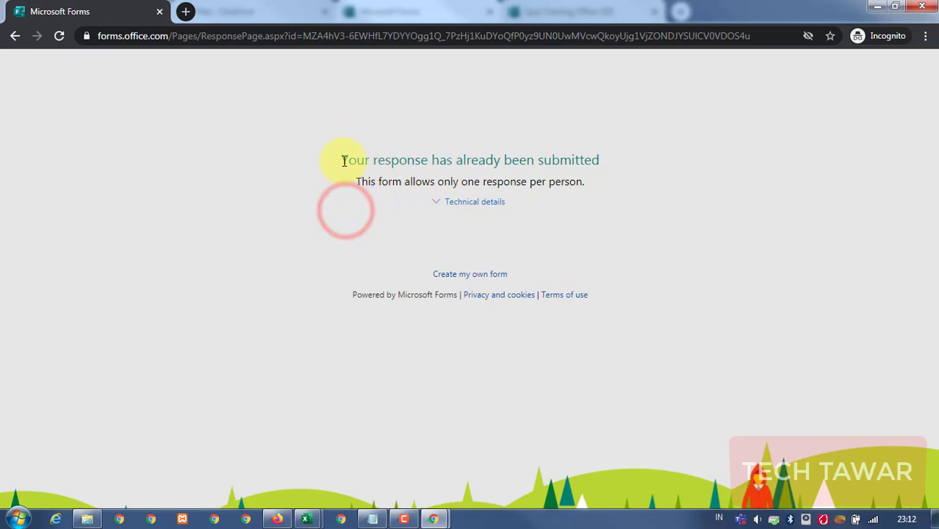
pyautogui.moveTo(342, 160); pyautogui.dragTo(608, 166)
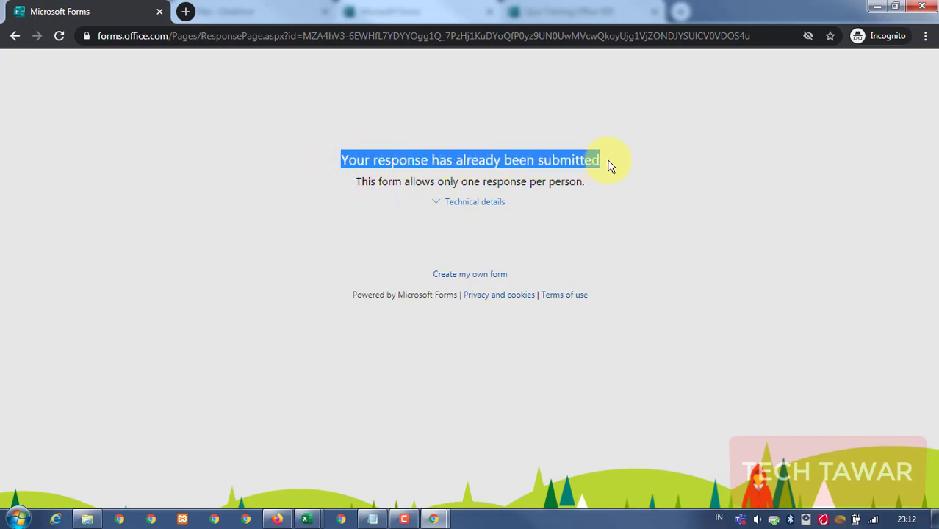
pyautogui.click(509, 124)
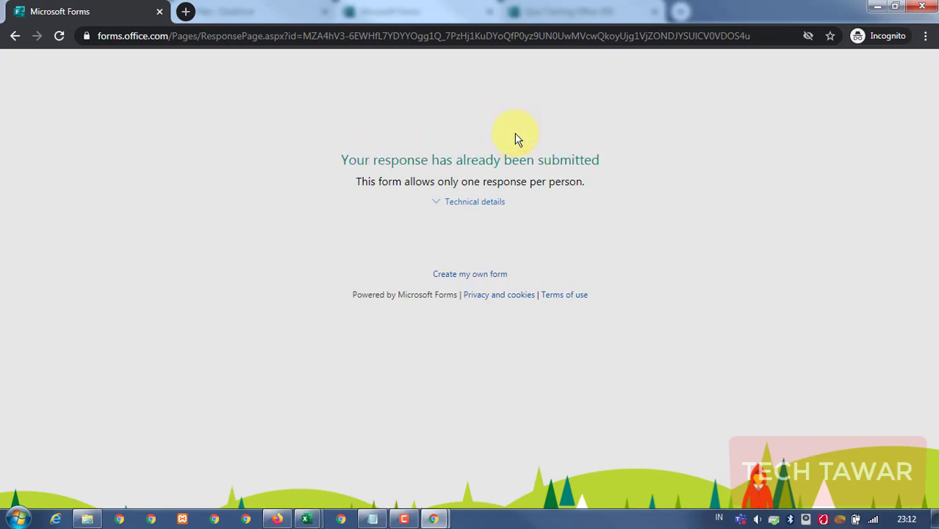
pyautogui.click(877, 6)
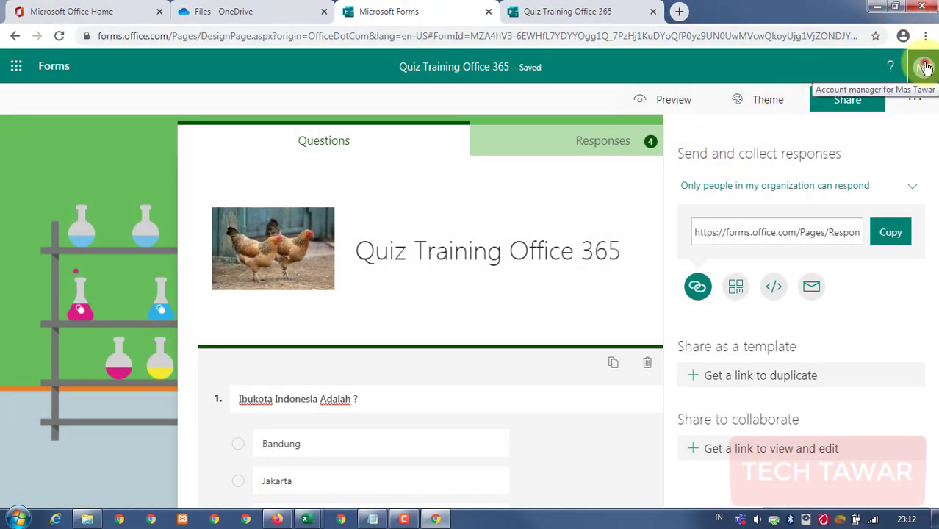
# Open a new private browsing window and load the pasted quiz link.
pyautogui.click(924, 67)
pyautogui.click(924, 67)
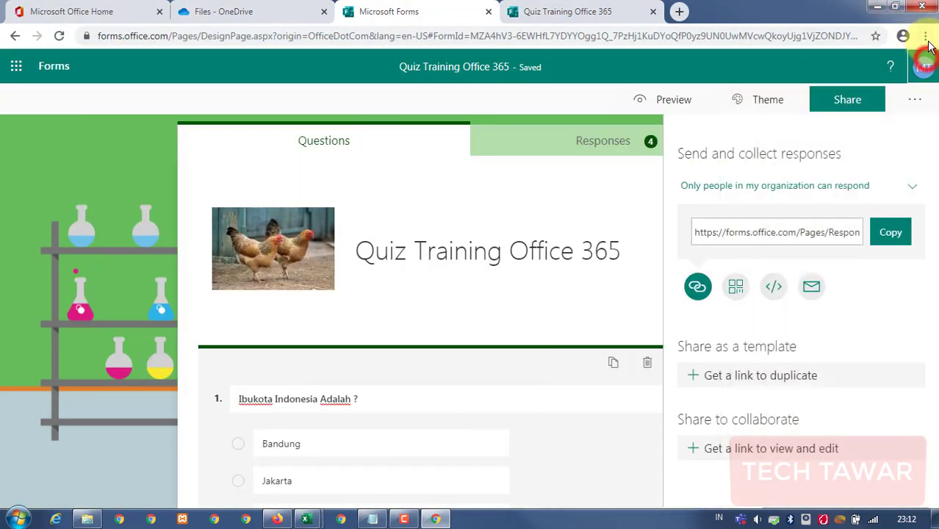
pyautogui.click(924, 36)
pyautogui.click(844, 86)
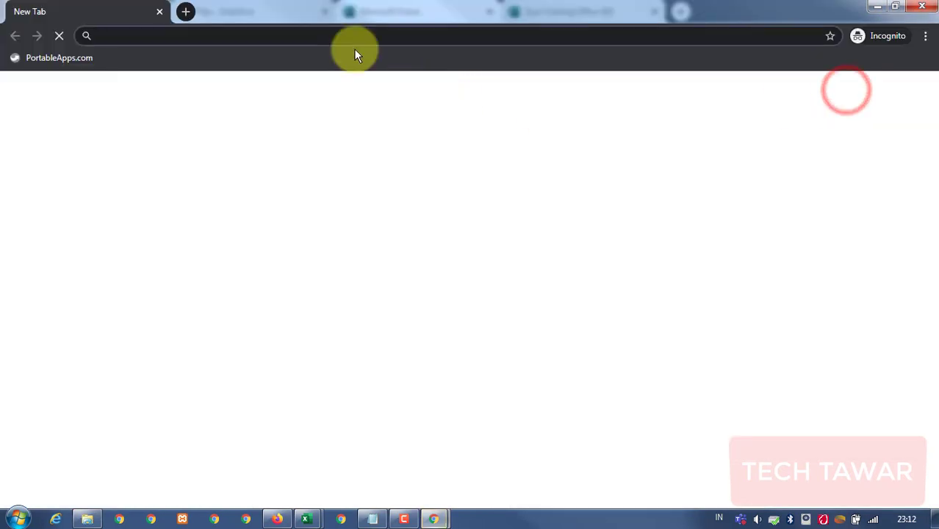
pyautogui.hotkey('ctrl', 'v')
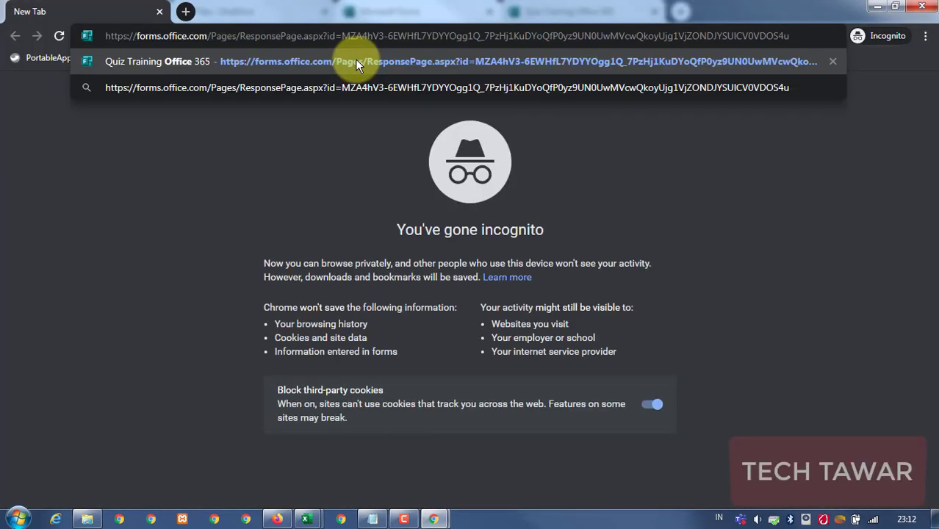
pyautogui.click(355, 61)
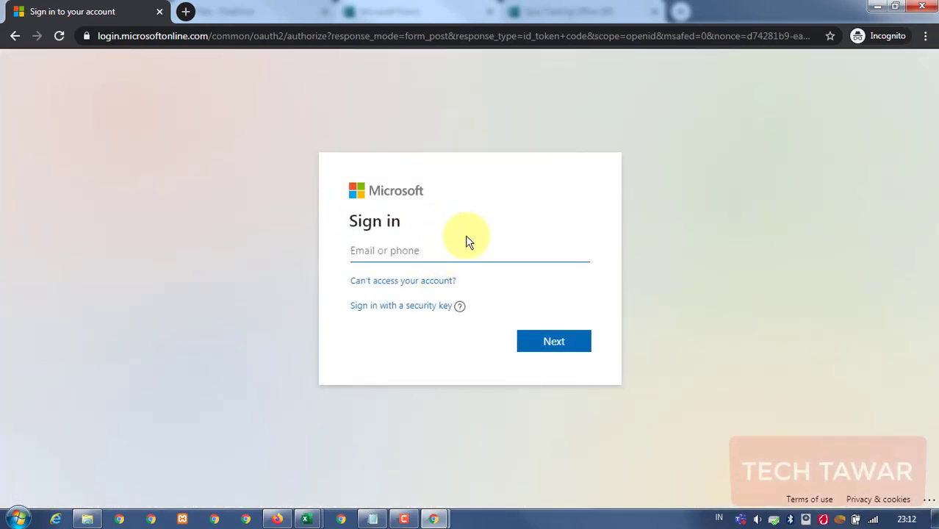
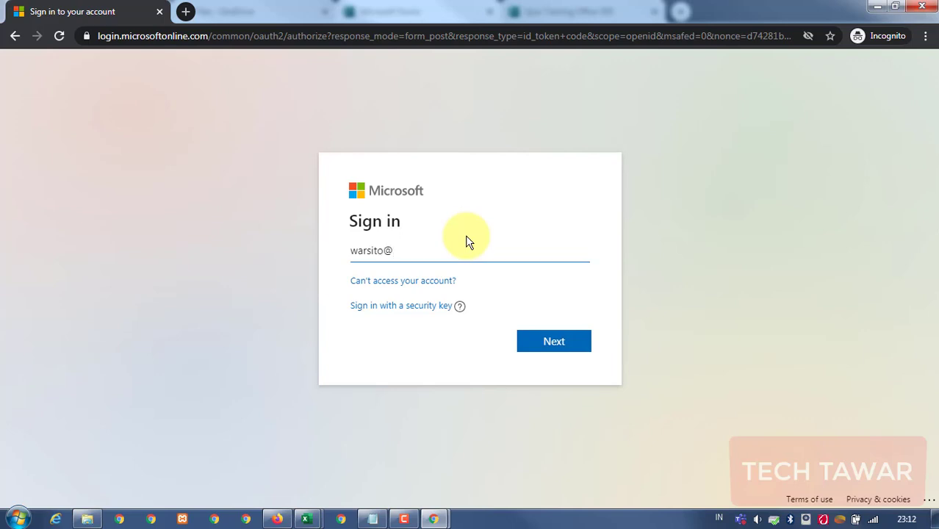
# Sign in with the organization e-mail and password, choosing to stay signed in.
pyautogui.press('Return')
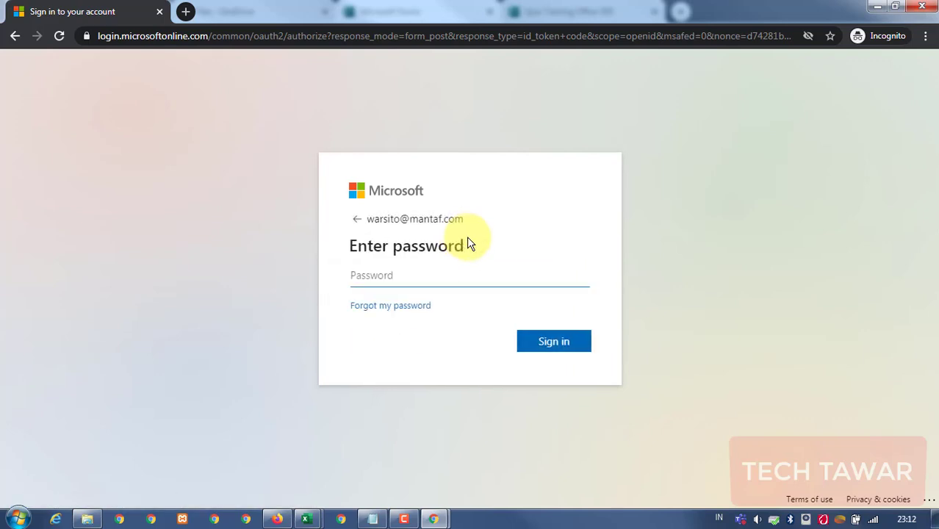
pyautogui.write('*********')
pyautogui.press('Return')
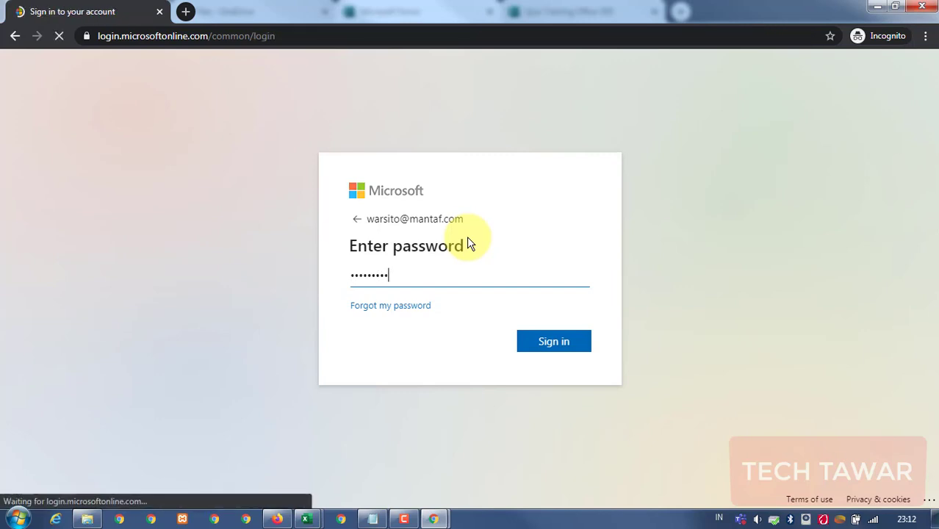
pyautogui.click(540, 346)
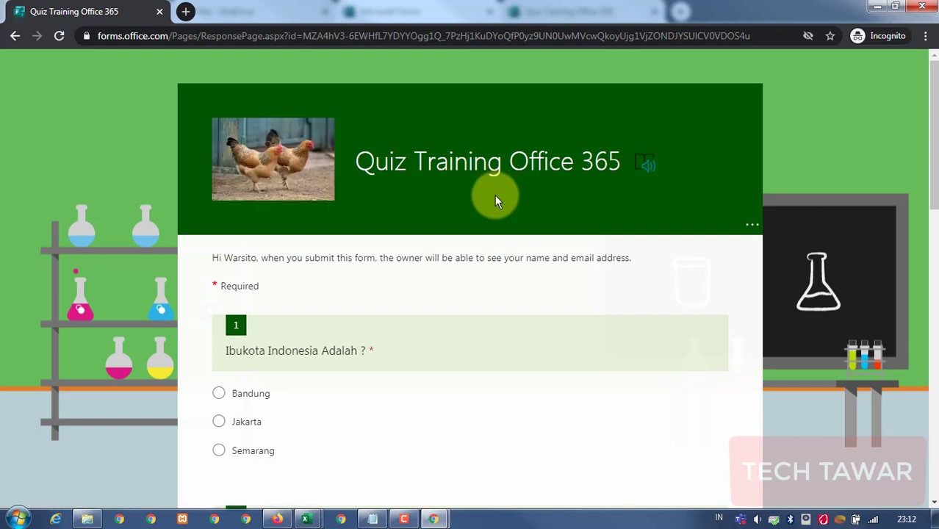
# Answer Jakarta, the respondent's name, 41 and a rating of 5 for questions 1–4.
pyautogui.scroll(-2, 495, 196)
pyautogui.click(219, 283)
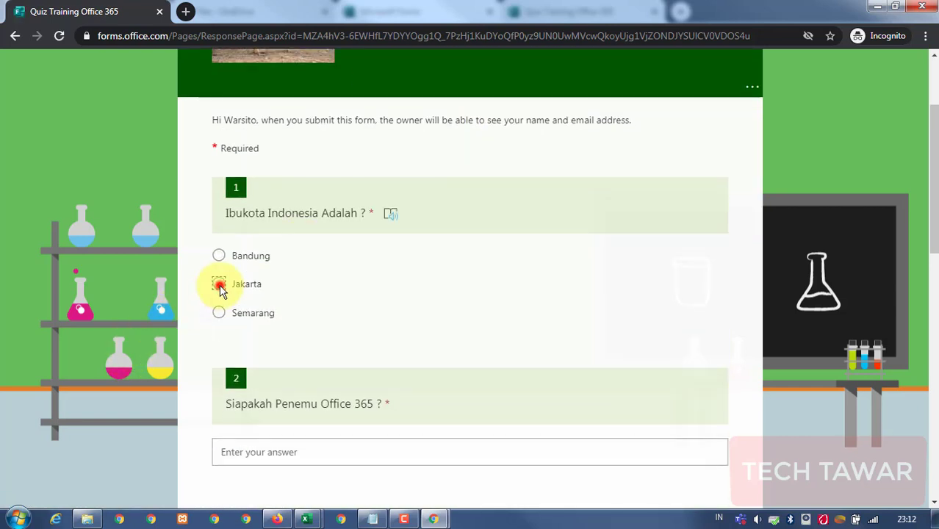
pyautogui.scroll(-1, 328, 413)
pyautogui.scroll(-1, 328, 413)
pyautogui.click(291, 315)
pyautogui.write('Warsito')
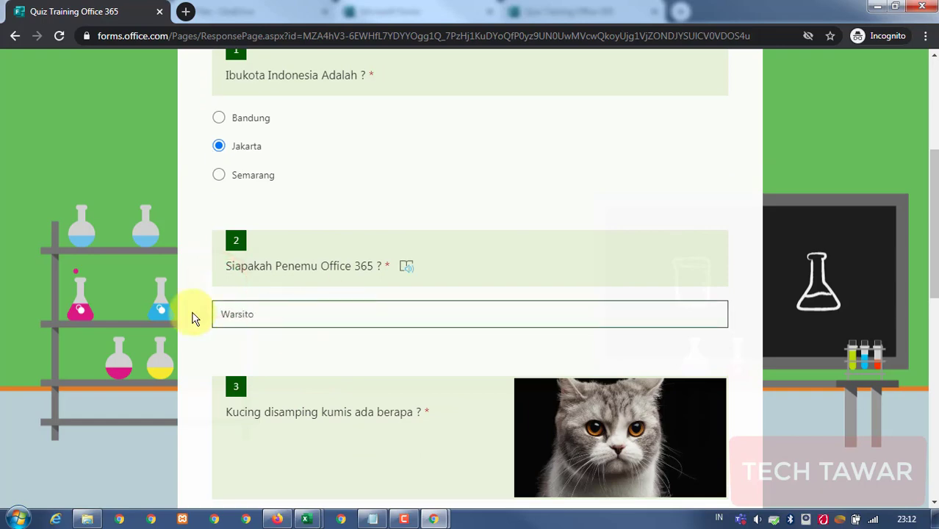
pyautogui.scroll(-5, 367, 332)
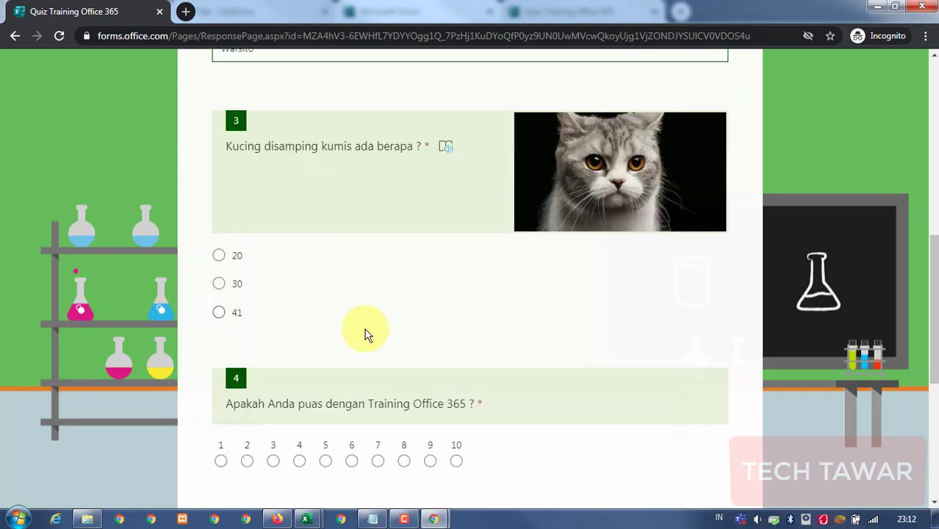
pyautogui.click(236, 301)
pyautogui.scroll(-2, 342, 360)
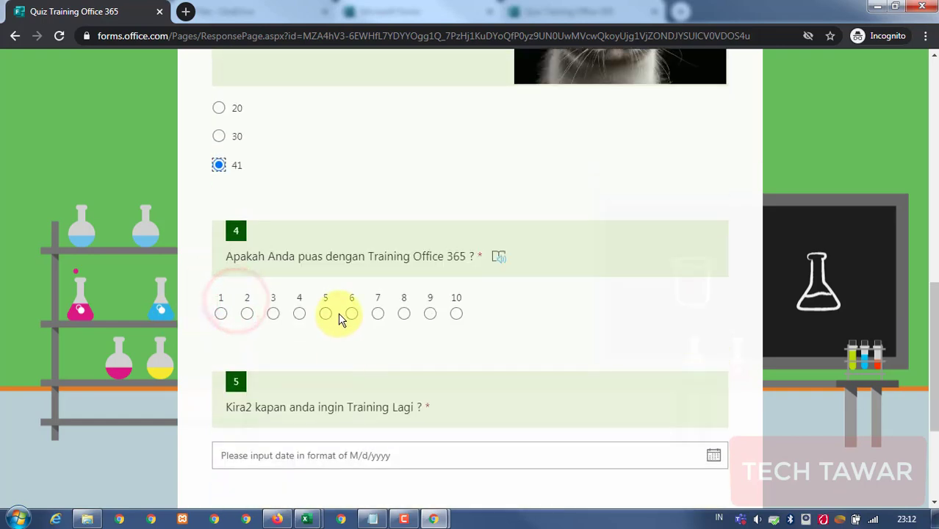
pyautogui.click(326, 313)
# Pick 8/19/2020 for question 5 and submit the quiz response.
pyautogui.scroll(-2, 380, 392)
pyautogui.click(366, 316)
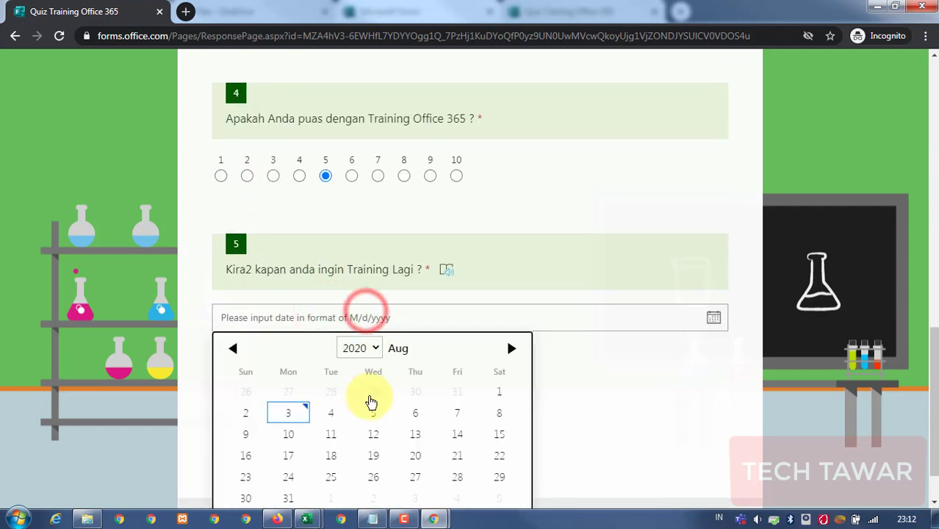
pyautogui.click(373, 455)
pyautogui.click(281, 432)
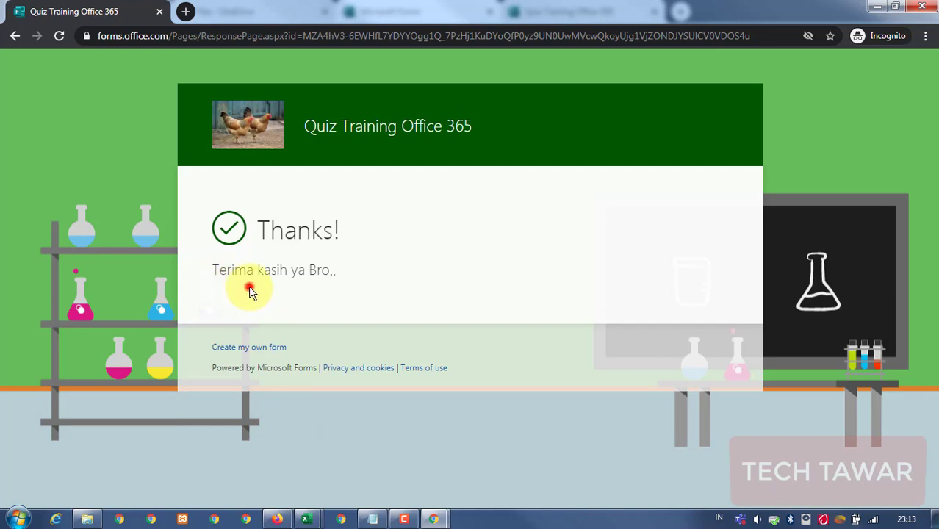
pyautogui.click(245, 285)
pyautogui.click(244, 285)
pyautogui.click(220, 280)
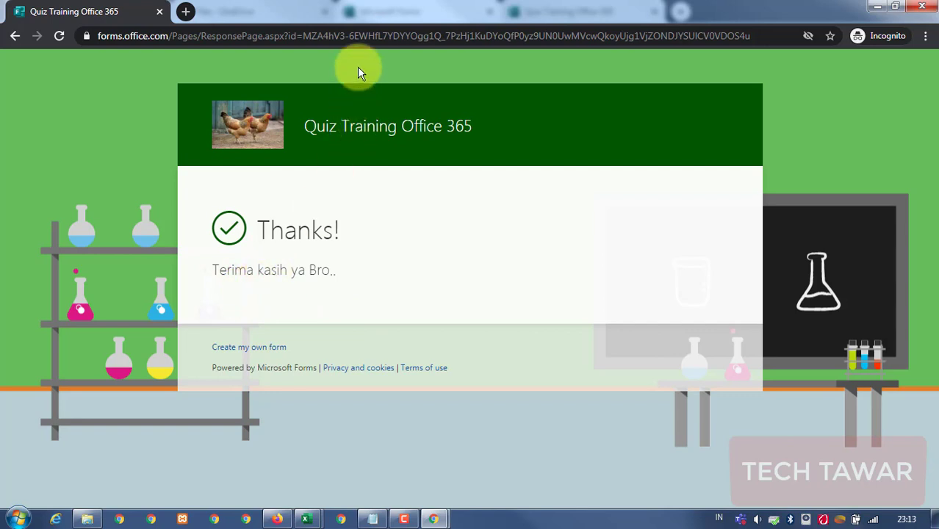
# Reload the quiz link to confirm a second response is blocked, then return to the editor window.
pyautogui.click(357, 36)
pyautogui.write('https://forms.office.com/Pages/ResponsePage.aspx?id=MZA4hV3-6EWHfL7YDYYOgg1Q_7PzHj1KuDYoQfP0yz9UN0UwMVcwQkoyUjg1VjZONDJYSUlCV0VDOS4u')
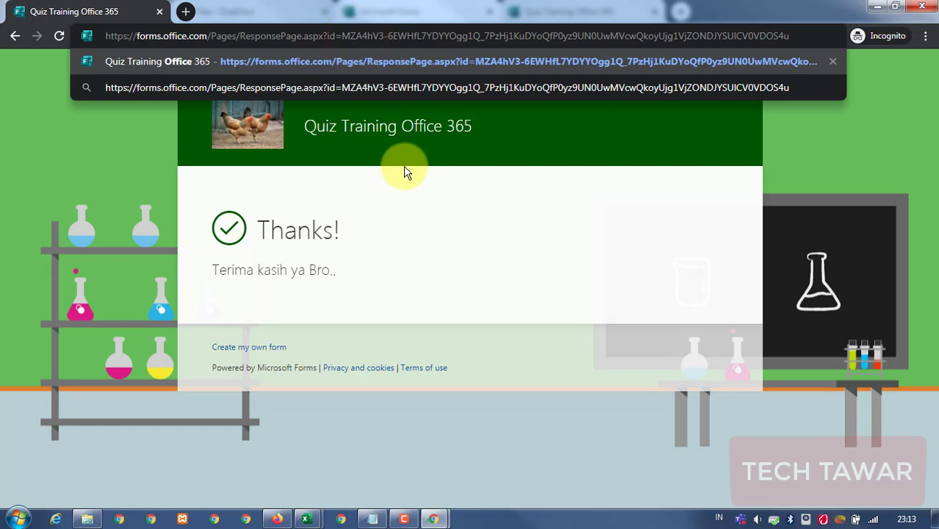
pyautogui.press('Return')
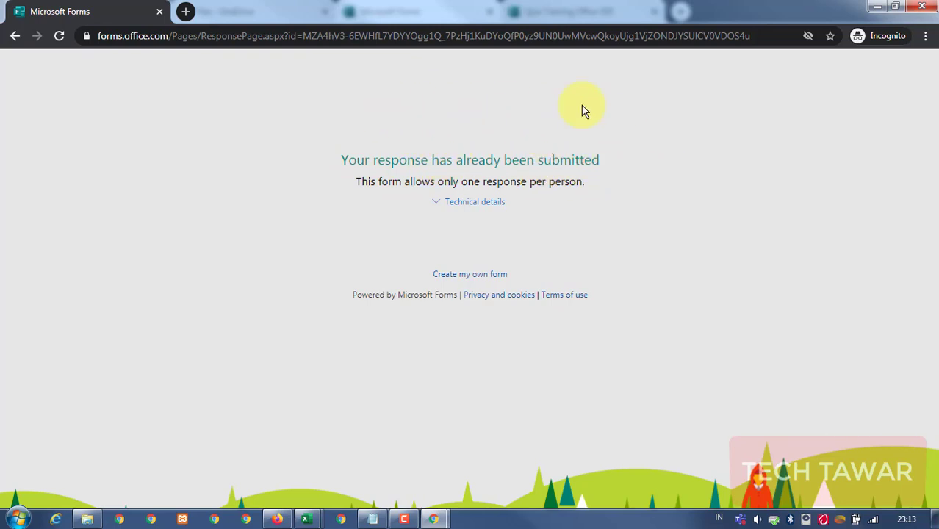
pyautogui.click(921, 6)
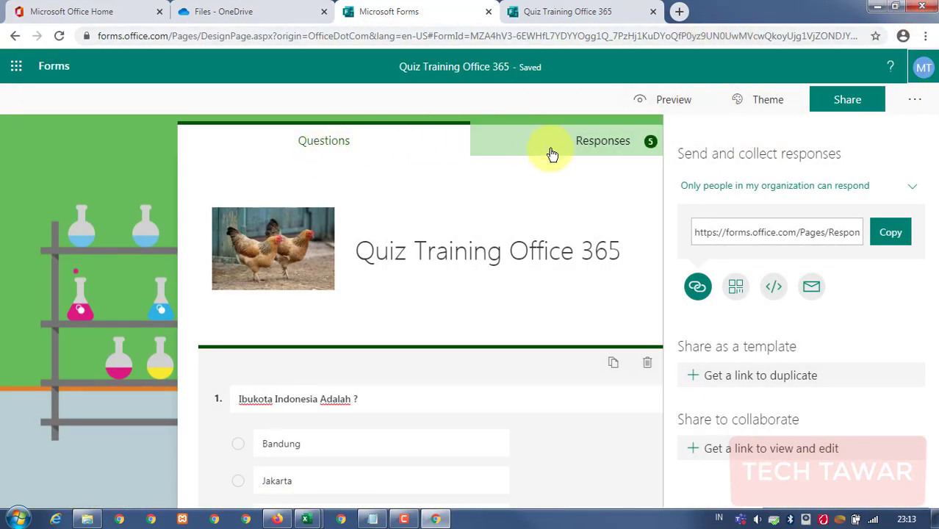
# Review the Responses tab: 5 responses, 00:24 average time, and each question's chart.
pyautogui.click(610, 141)
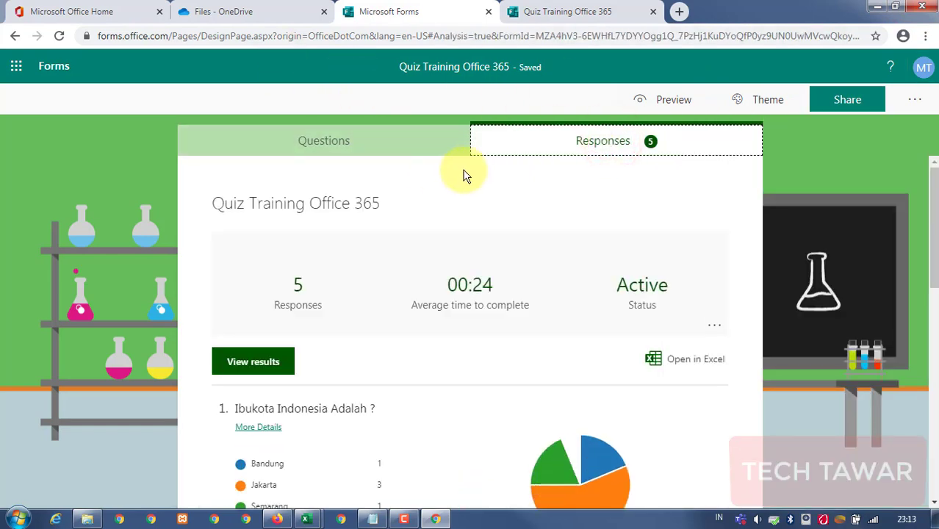
pyautogui.scroll(-2, 477, 174)
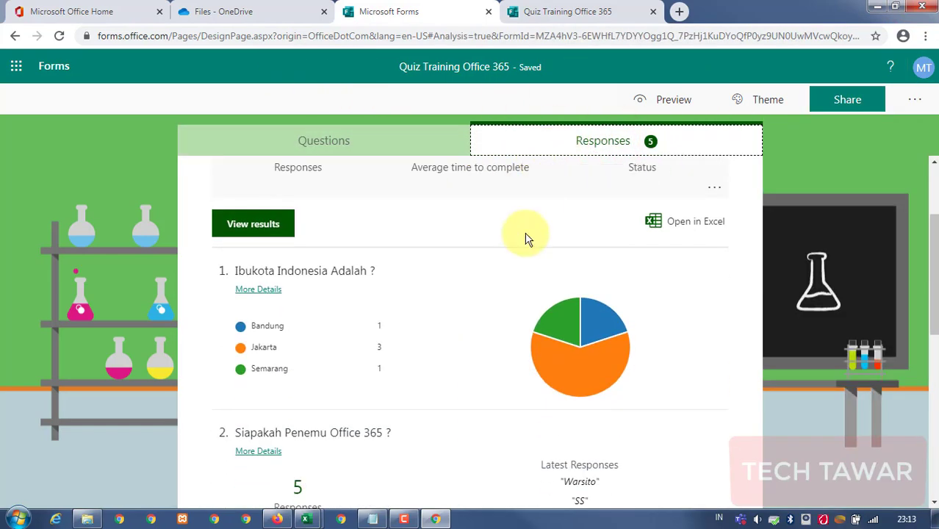
pyautogui.moveTo(279, 326)
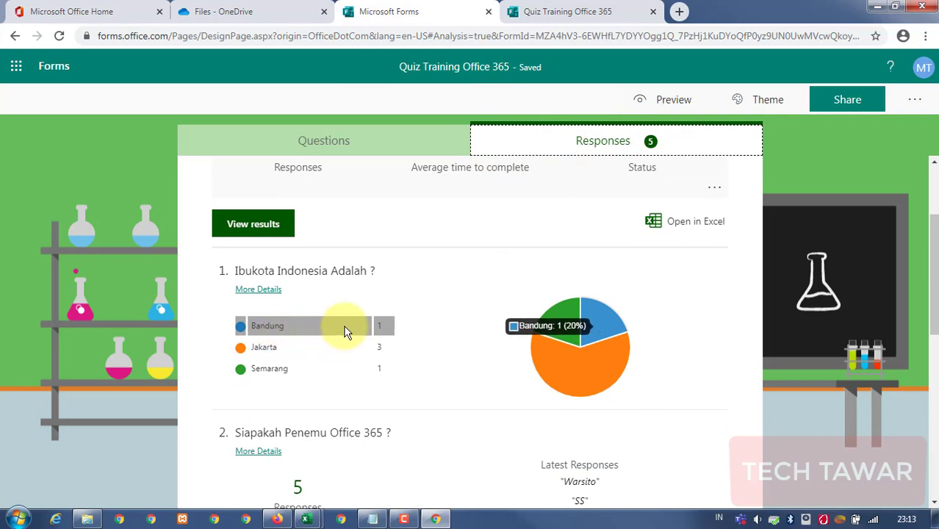
pyautogui.moveTo(327, 374)
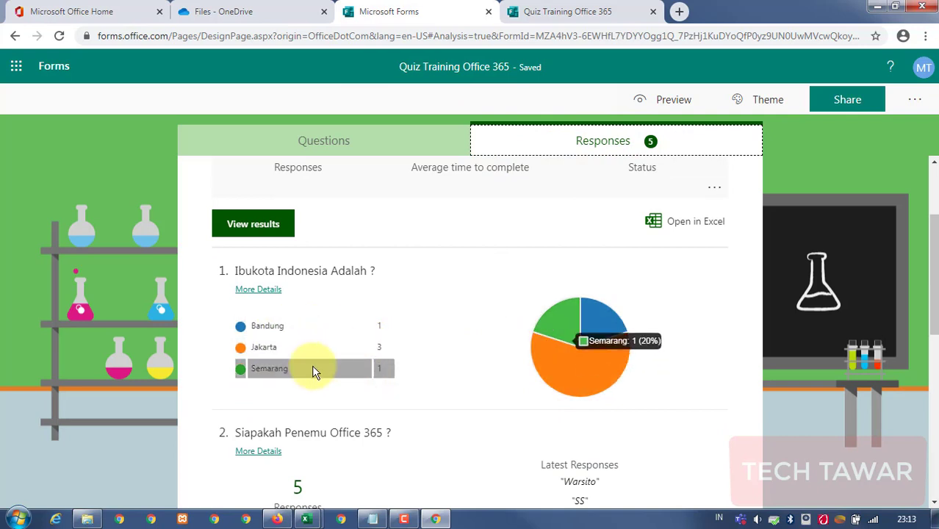
pyautogui.moveTo(347, 352)
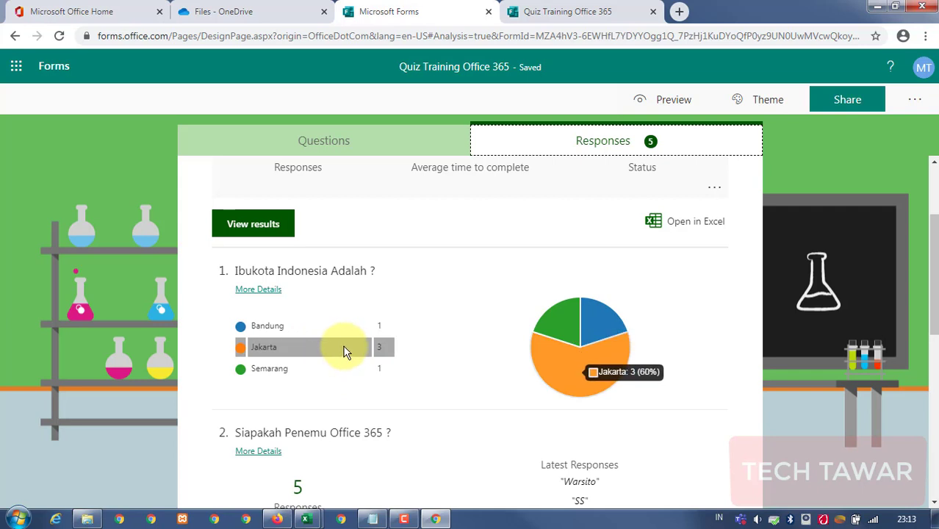
pyautogui.scroll(-4, 345, 353)
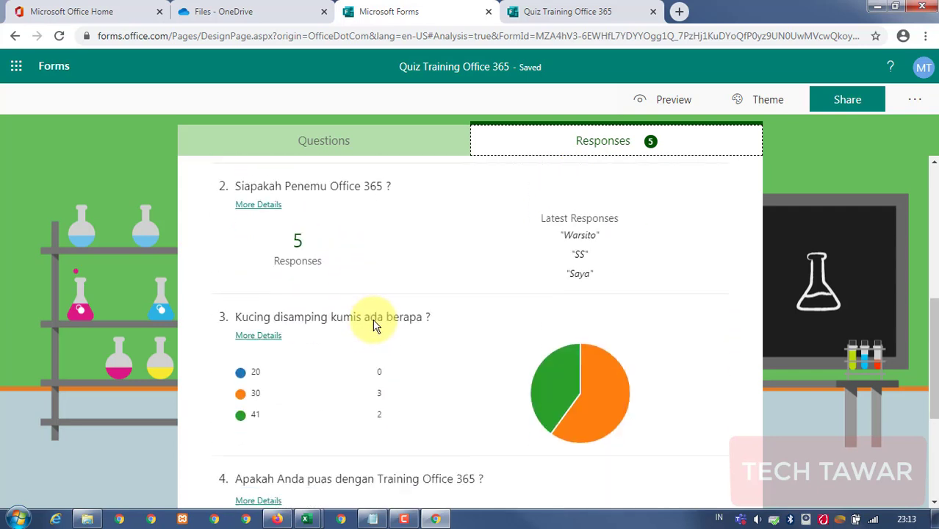
pyautogui.scroll(-3, 374, 324)
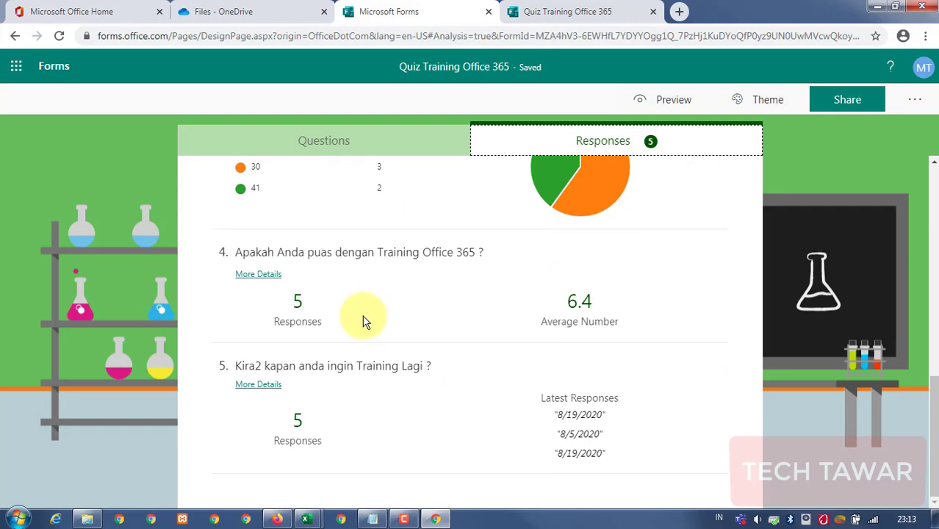
pyautogui.scroll(7, 492, 317)
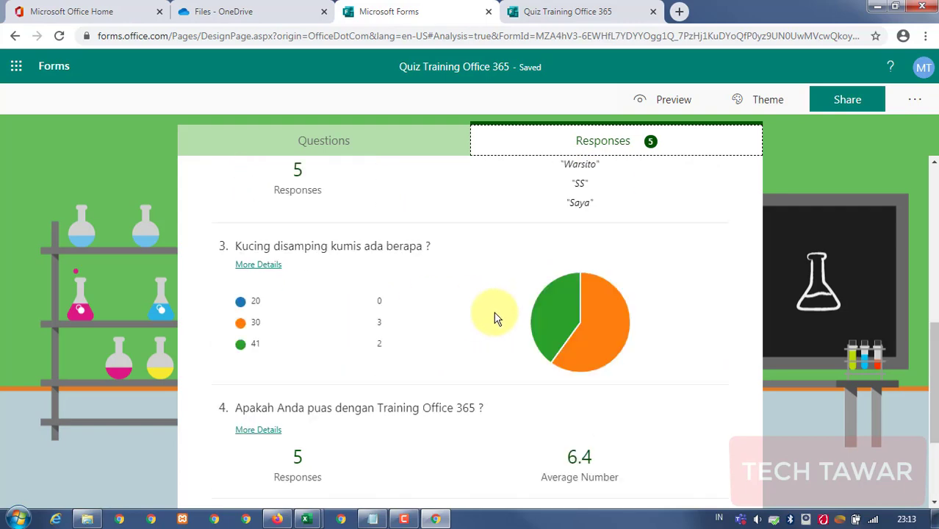
pyautogui.click(564, 11)
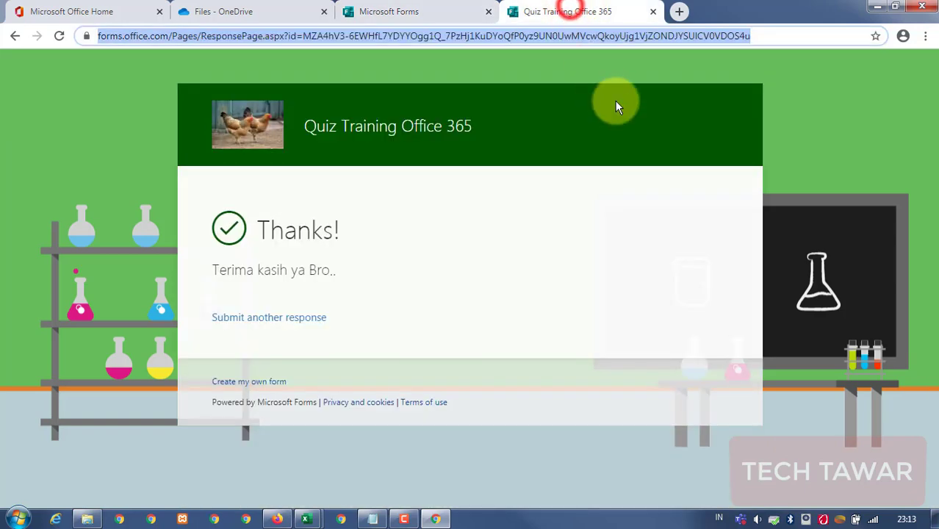
pyautogui.click(441, 14)
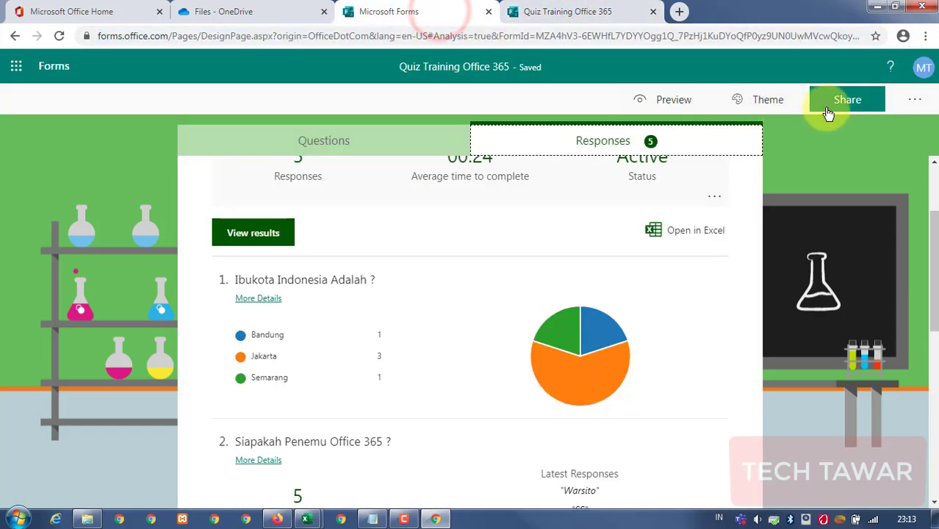
# Open the form's Settings from the ... menu, close it, and scroll the results again.
pyautogui.click(908, 98)
pyautogui.click(844, 129)
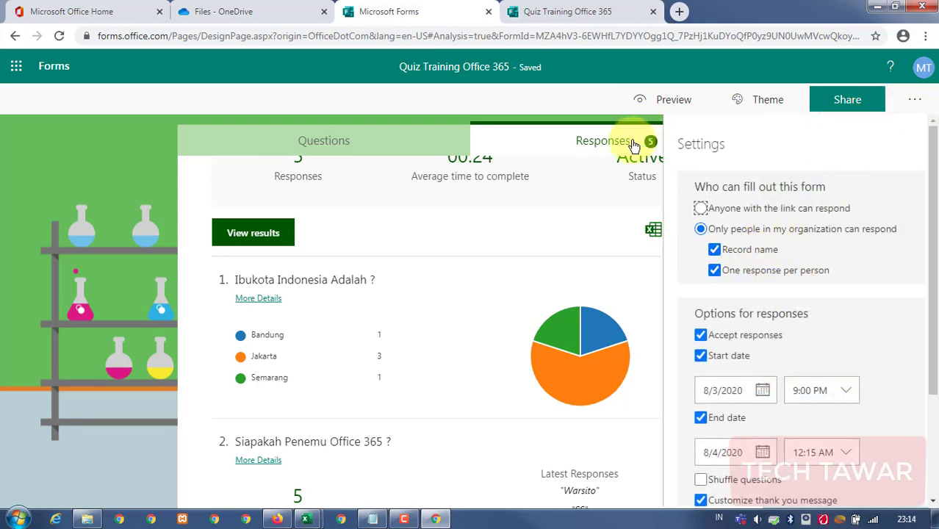
pyautogui.click(576, 241)
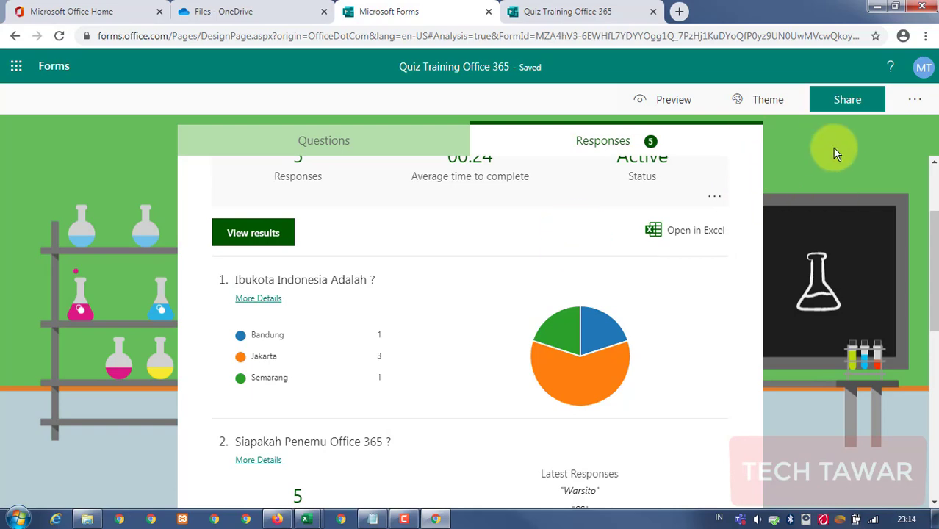
pyautogui.scroll(2, 618, 237)
pyautogui.scroll(-4, 492, 231)
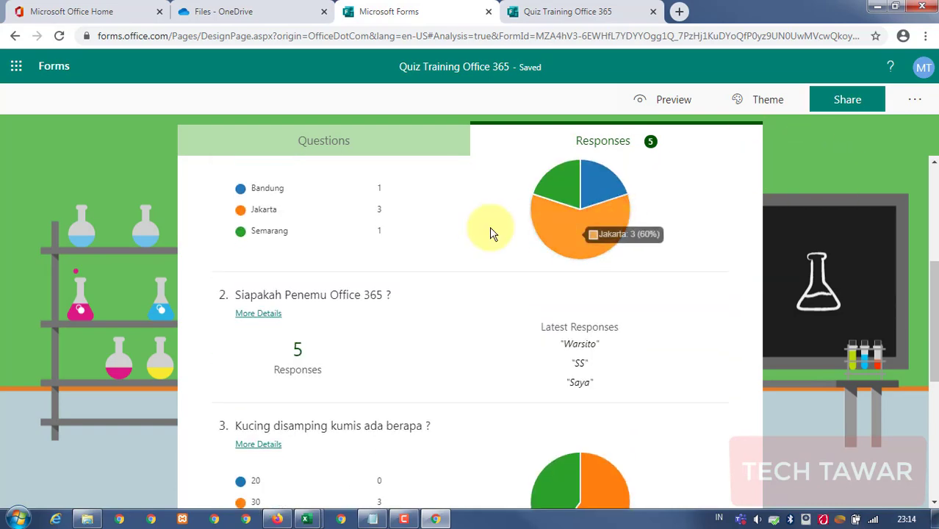
pyautogui.scroll(1, 431, 235)
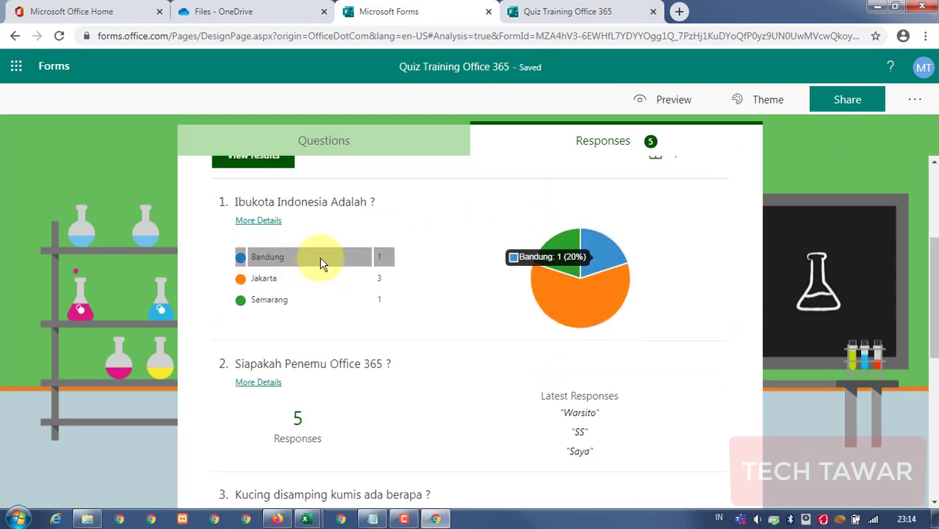
pyautogui.moveTo(314, 277)
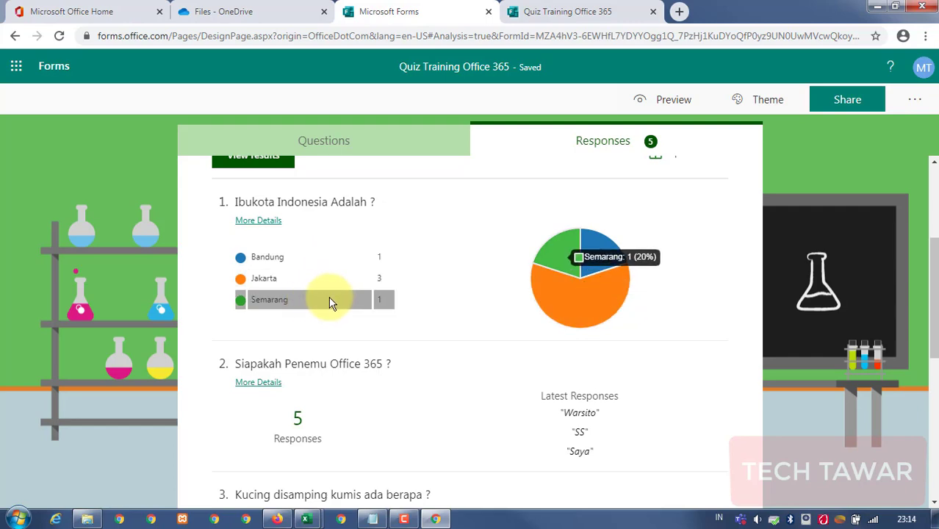
pyautogui.scroll(-1, 449, 338)
pyautogui.scroll(-6, 441, 324)
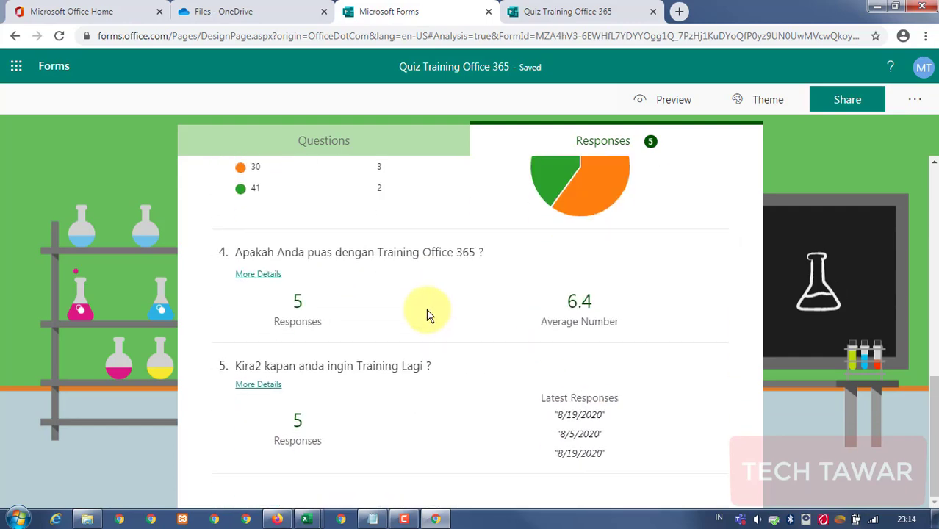
pyautogui.scroll(10, 430, 313)
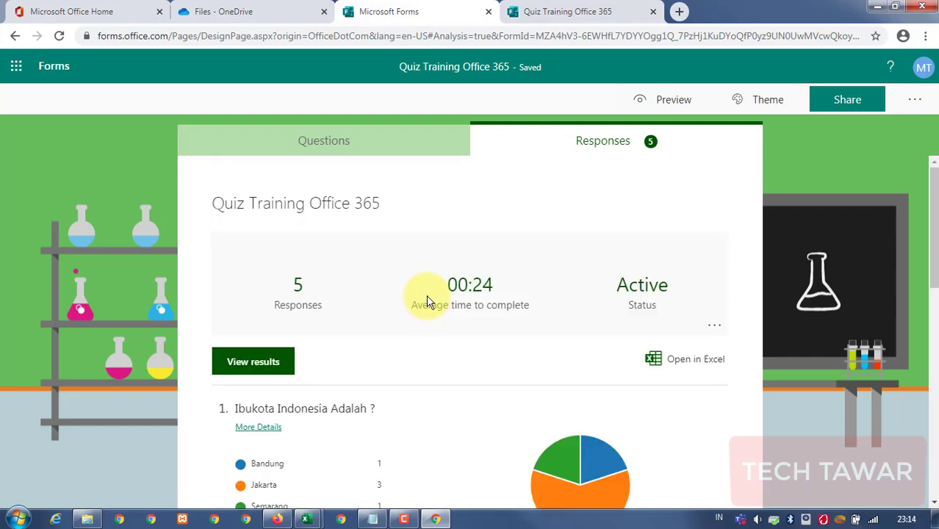
# Export the responses with Open in Excel and open the downloaded 12 KB .xlsx workbook.
pyautogui.click(681, 363)
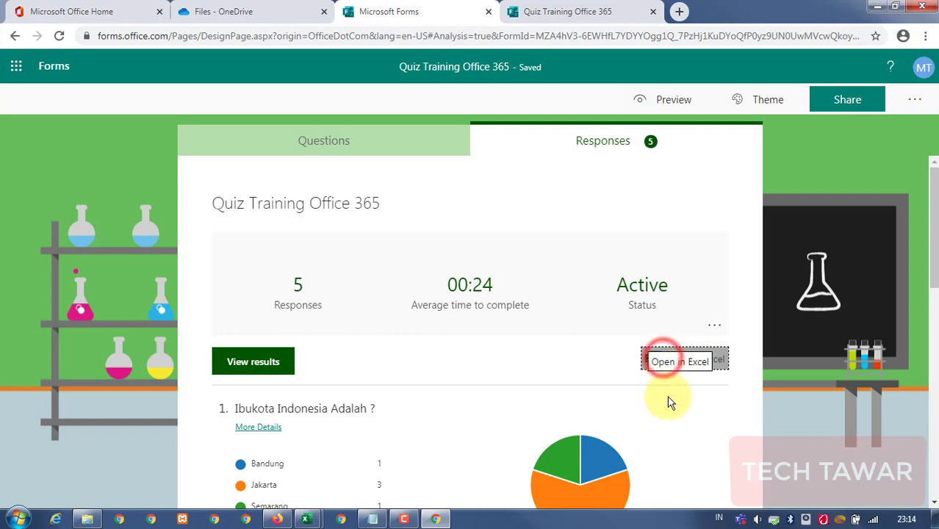
pyautogui.click(674, 359)
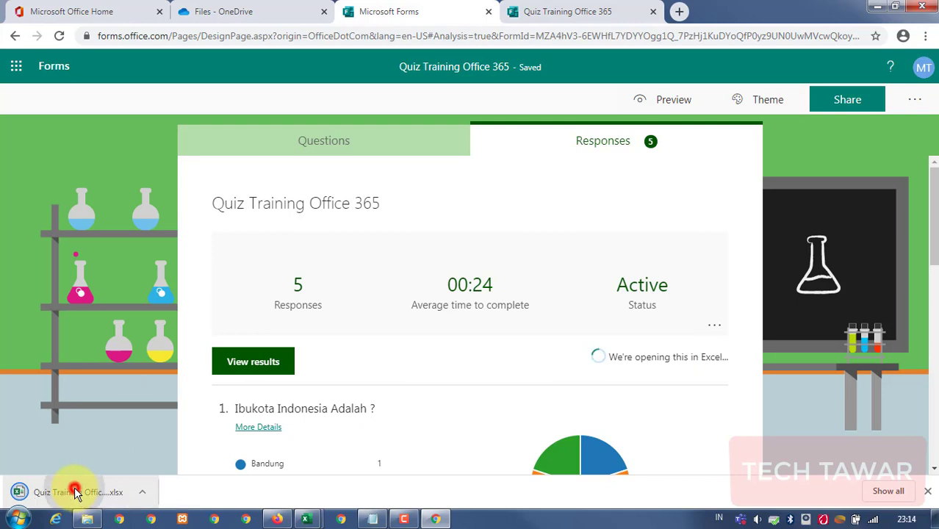
pyautogui.click(63, 489)
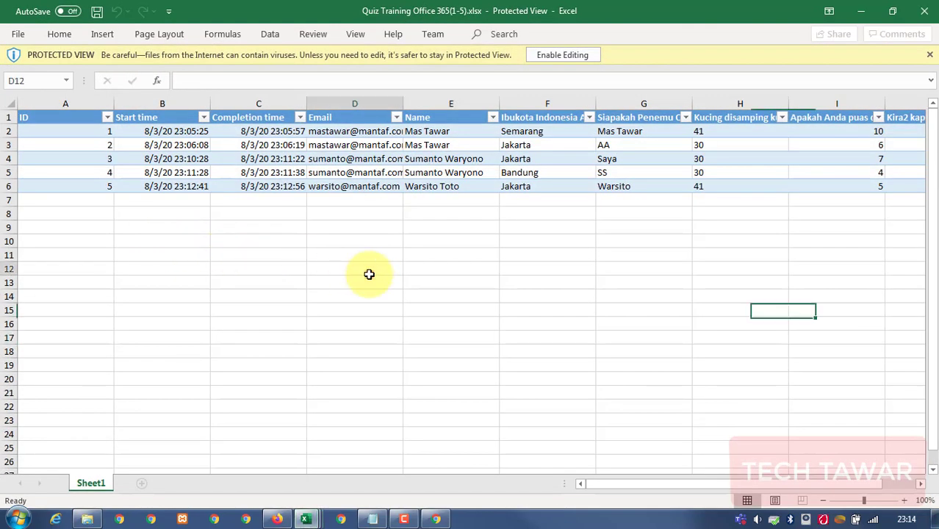
# Widen the Email column and inspect the respondents' names and answers in the workbook.
pyautogui.click(368, 272)
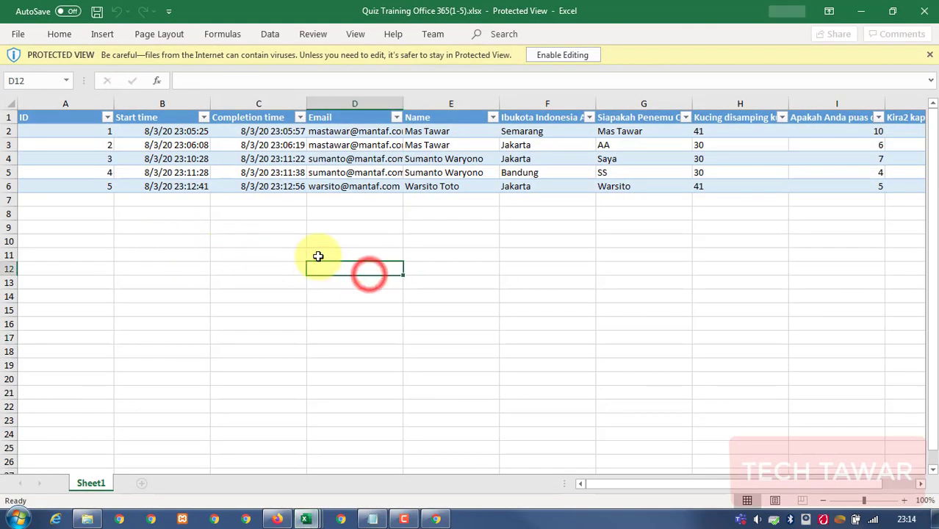
pyautogui.doubleClick(403, 103)
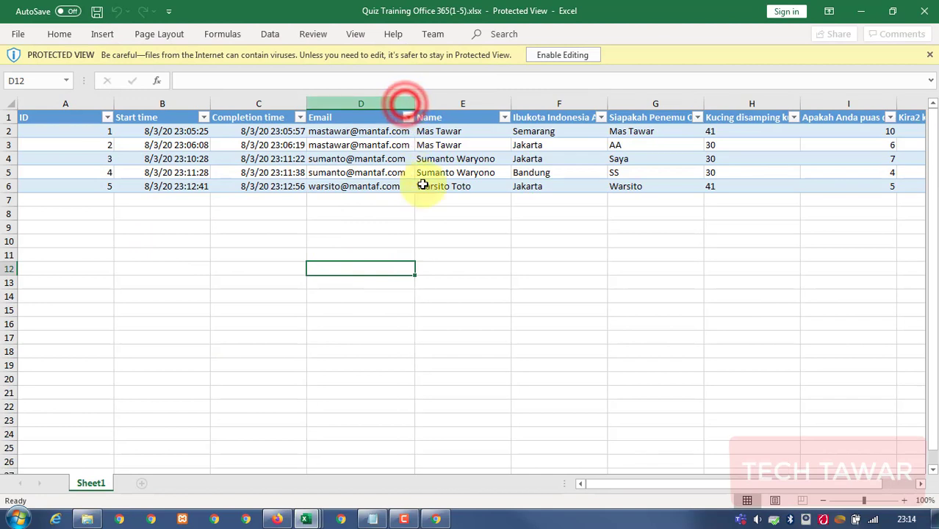
pyautogui.click(478, 254)
pyautogui.moveTo(434, 159); pyautogui.dragTo(440, 172)
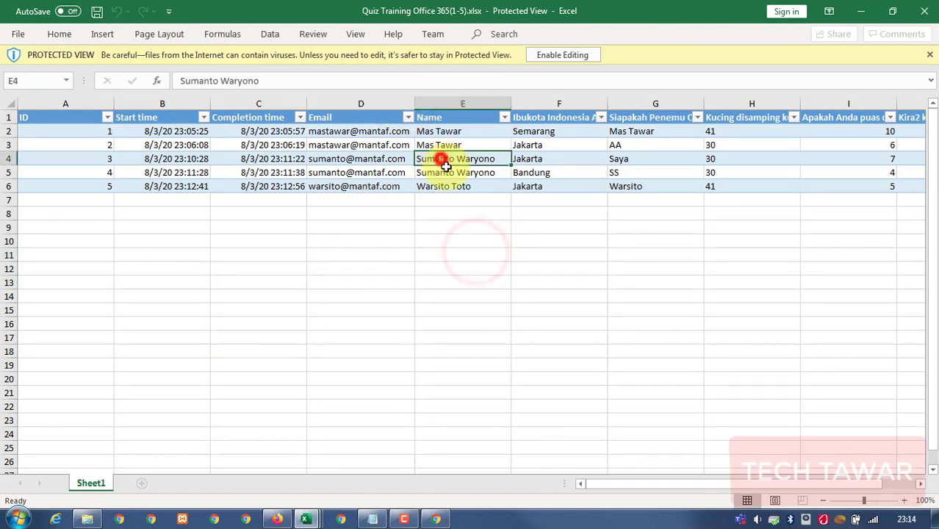
pyautogui.moveTo(193, 158); pyautogui.dragTo(581, 170)
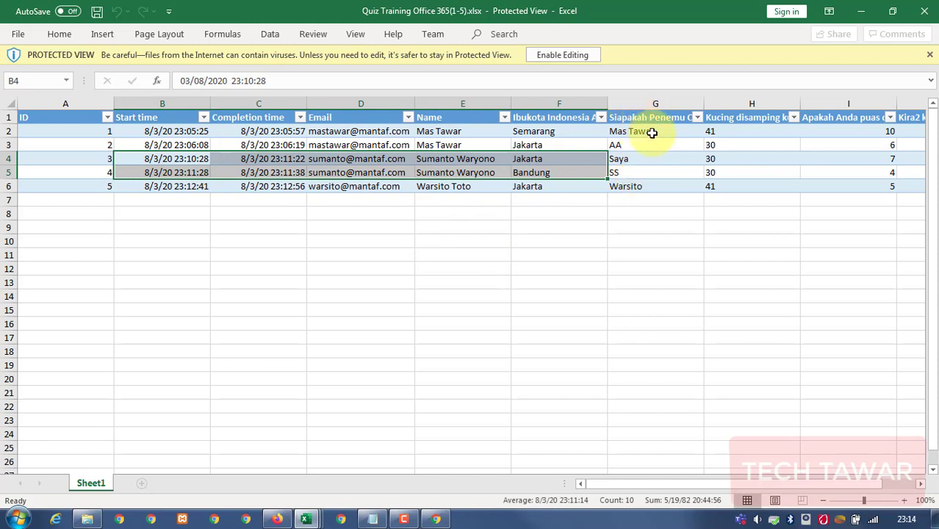
pyautogui.click(639, 171)
pyautogui.click(634, 186)
pyautogui.click(636, 146)
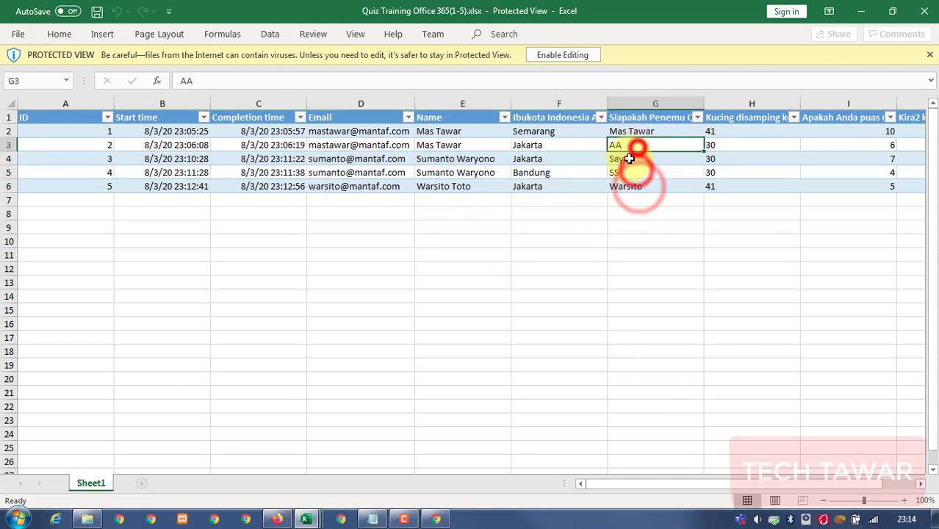
pyautogui.moveTo(687, 485); pyautogui.dragTo(658, 488)
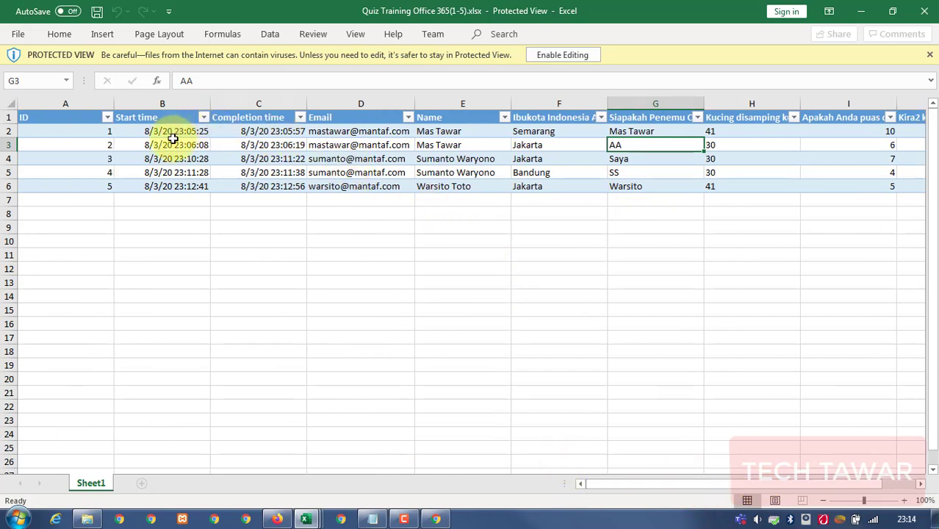
pyautogui.click(207, 119)
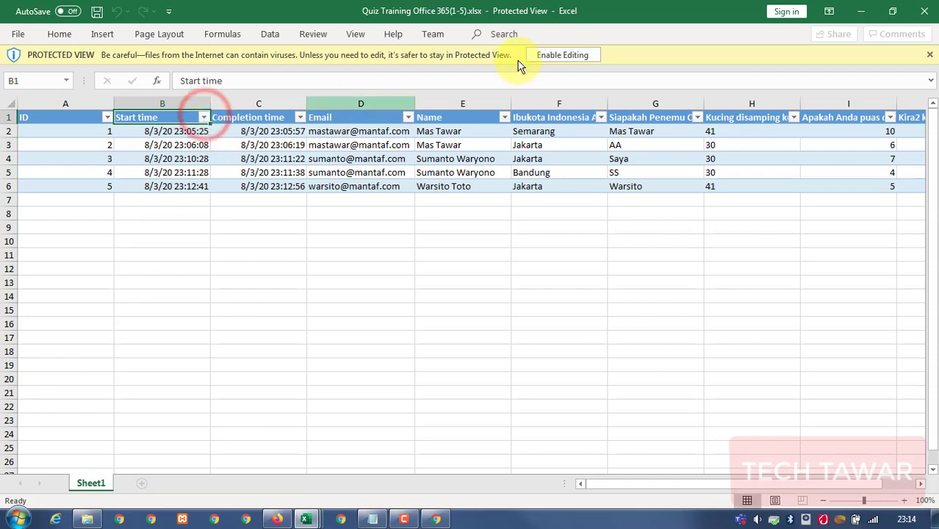
# Enable editing, check a completion time, then minimize both Excel windows.
pyautogui.click(560, 53)
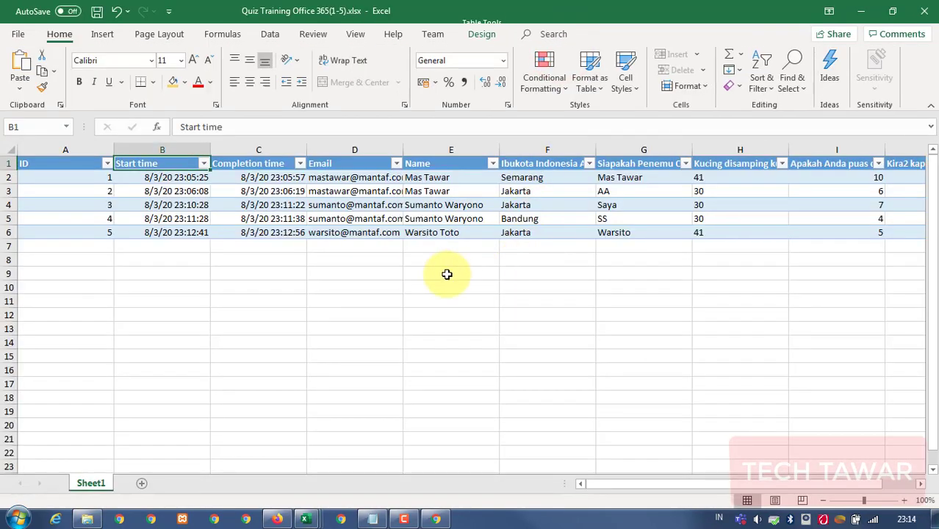
pyautogui.click(422, 272)
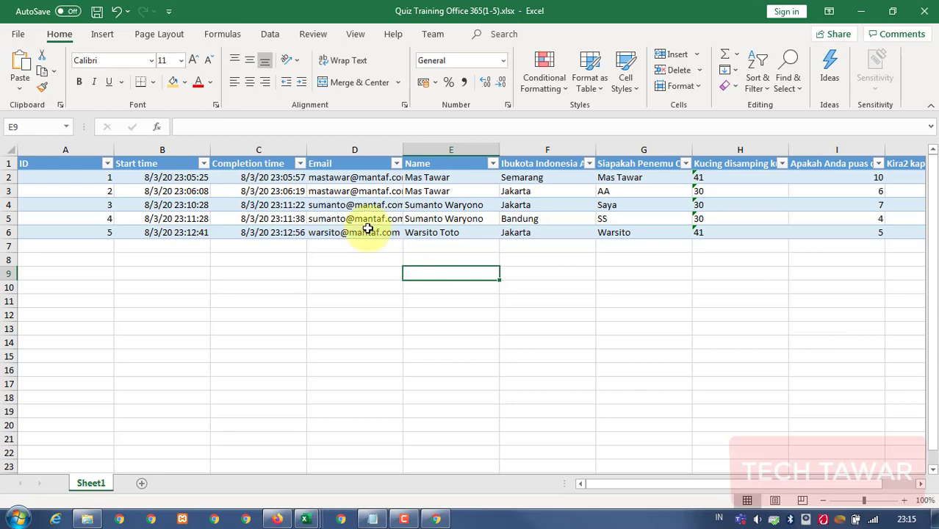
pyautogui.click(277, 191)
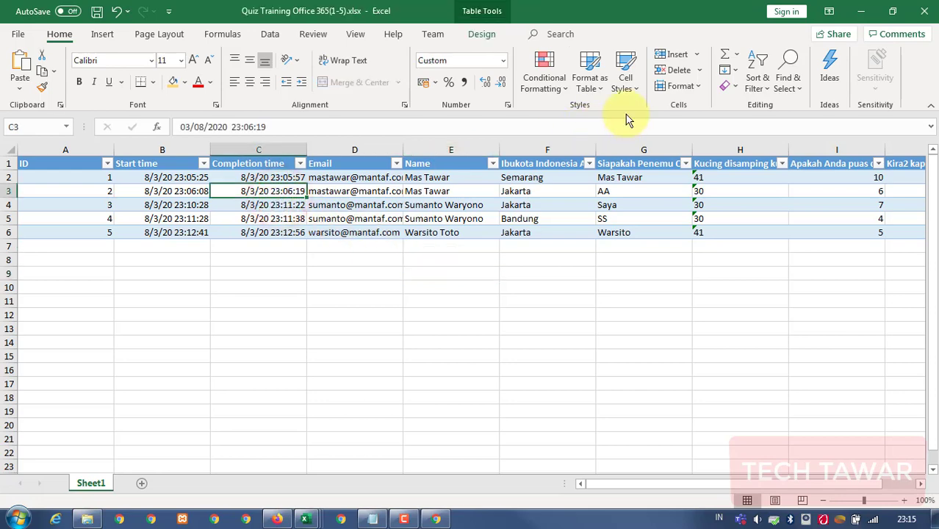
pyautogui.click(859, 10)
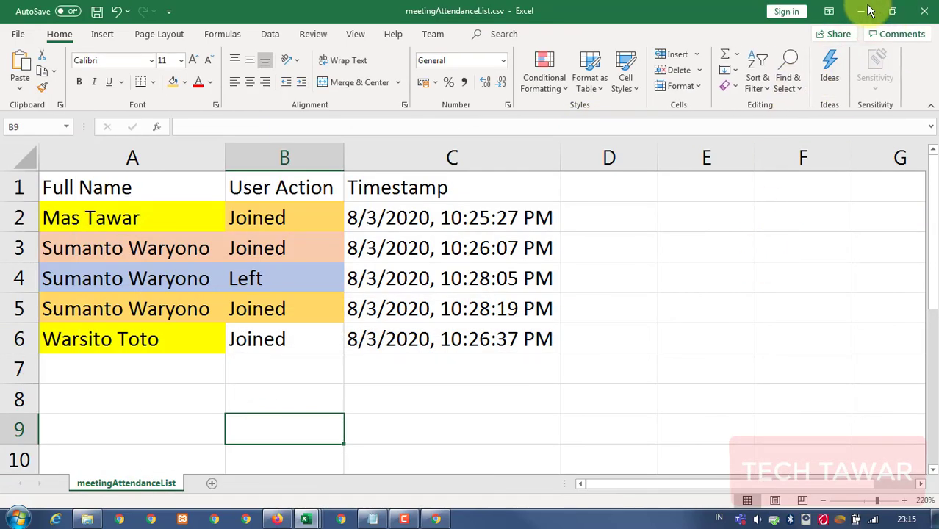
pyautogui.click(861, 11)
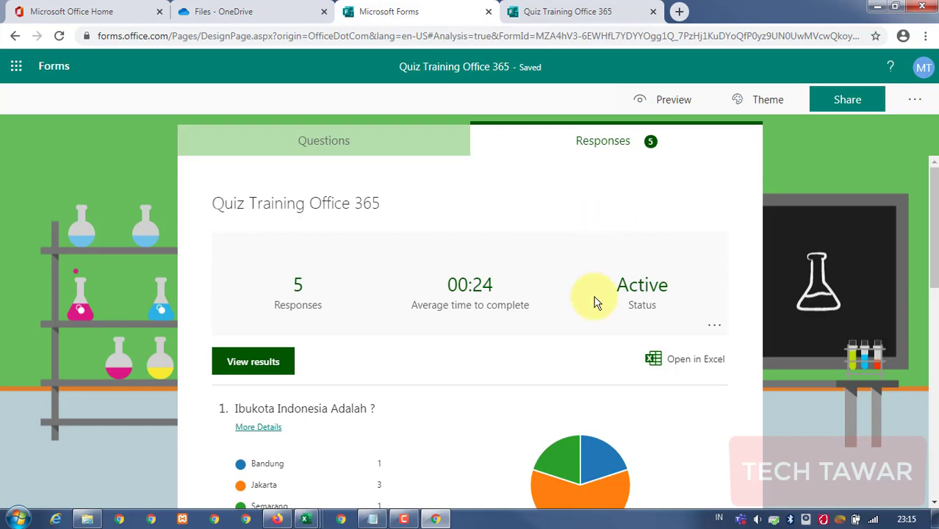
# Bring back the Quiz Training Office 365(1-5).xlsx workbook and widen column D to show full e-mails.
pyautogui.moveTo(309, 516)
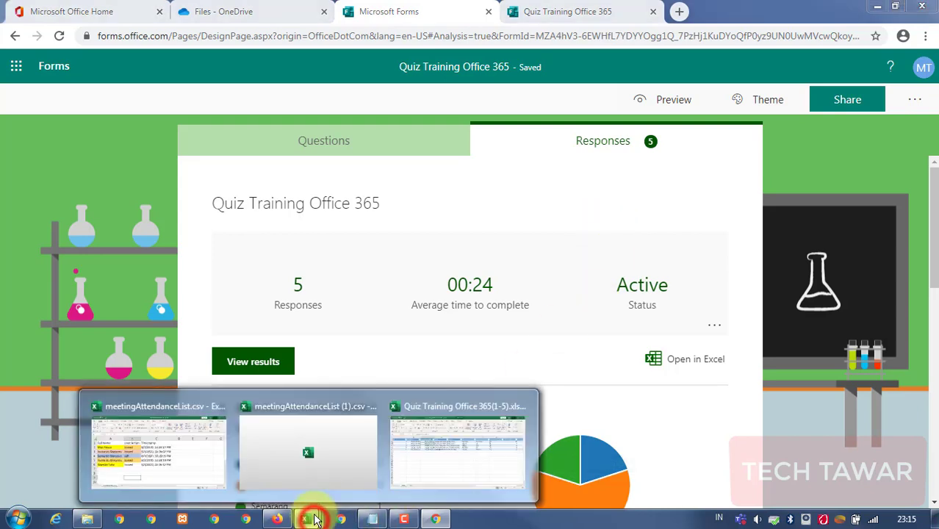
pyautogui.click(439, 431)
pyautogui.click(341, 247)
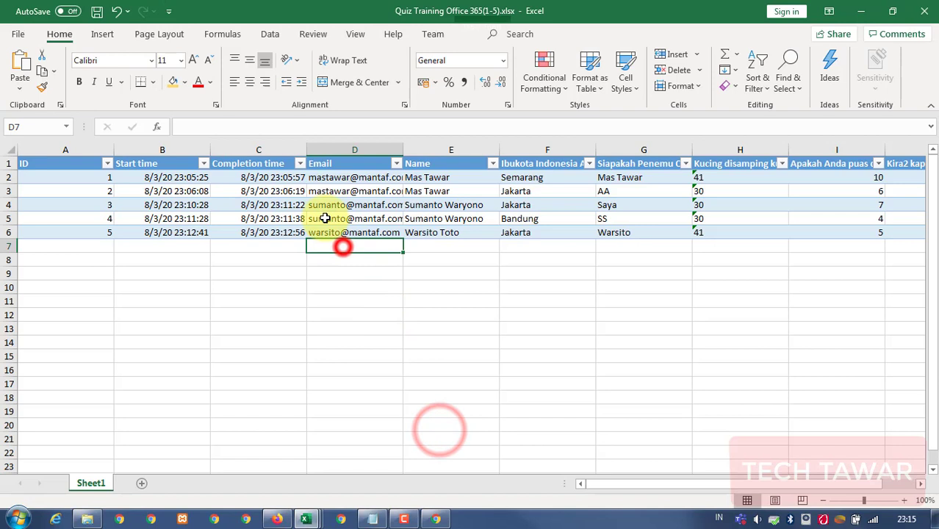
pyautogui.click(351, 178)
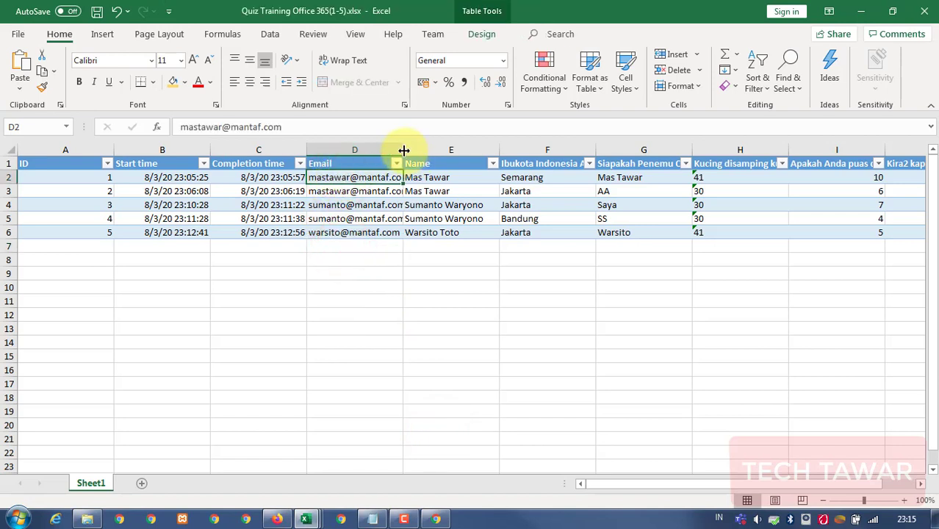
pyautogui.moveTo(404, 151); pyautogui.dragTo(460, 151)
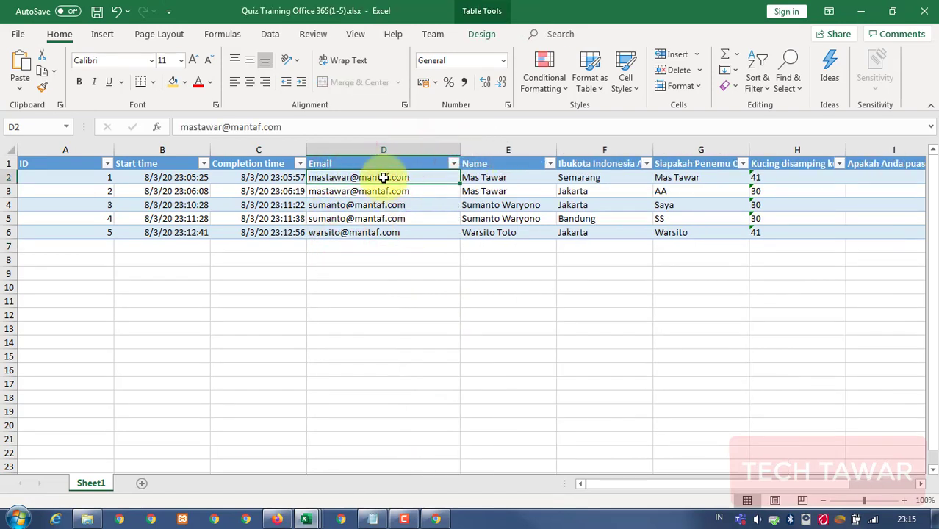
# Select and review the e-mails and names of all five responses.
pyautogui.moveTo(379, 178); pyautogui.dragTo(387, 230)
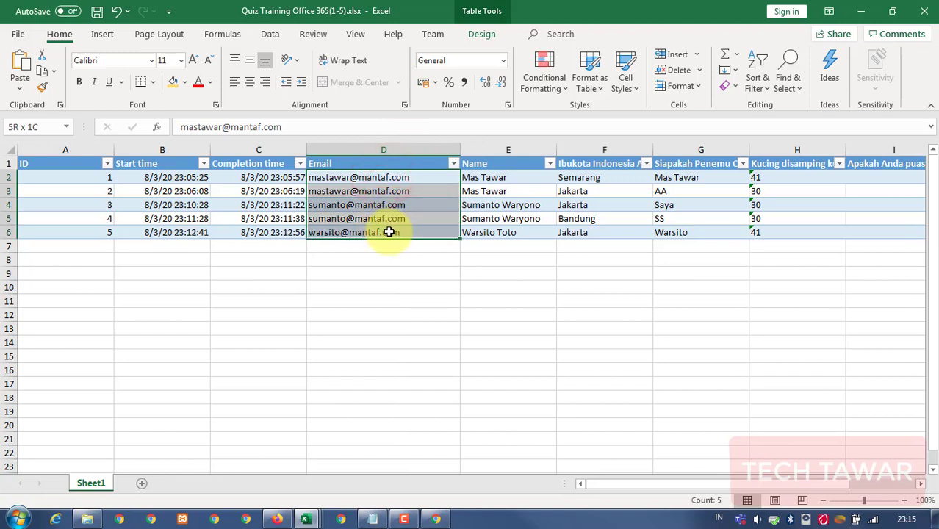
pyautogui.moveTo(485, 177); pyautogui.dragTo(489, 235)
pyautogui.moveTo(405, 177); pyautogui.dragTo(476, 229)
pyautogui.click(426, 272)
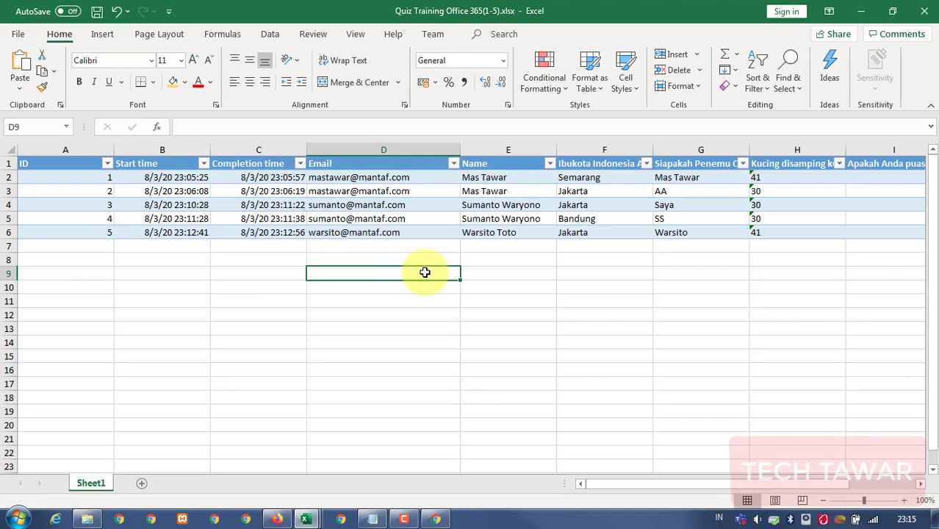
pyautogui.click(397, 218)
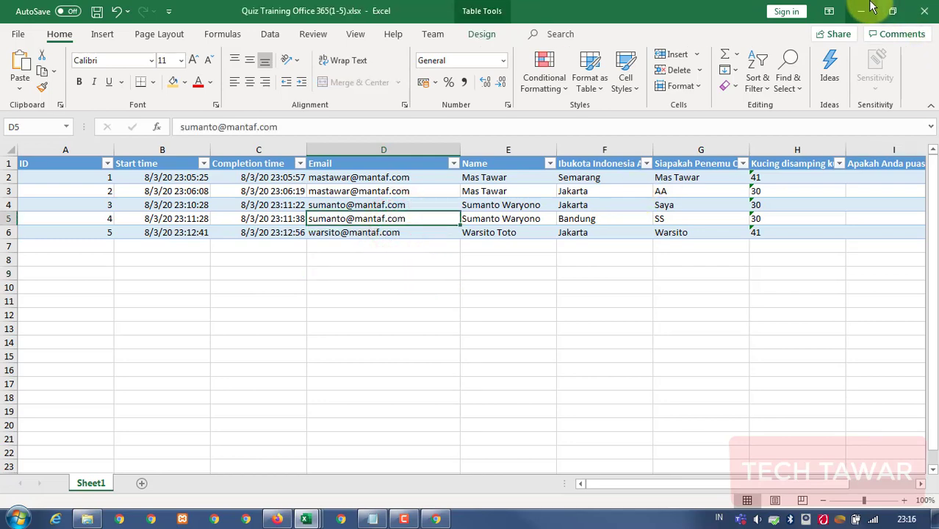
# Minimize Excel to return to the 5-response Forms summary and open the Share options.
pyautogui.click(864, 10)
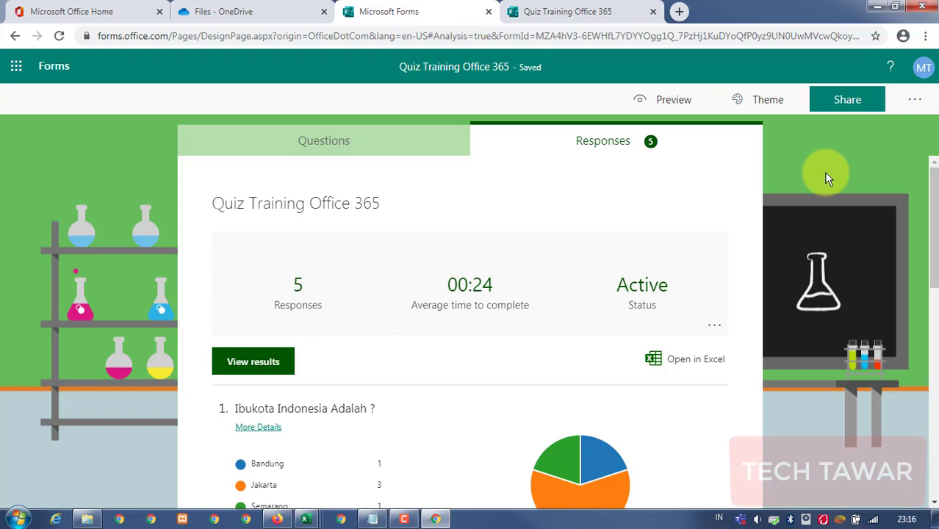
pyautogui.click(837, 99)
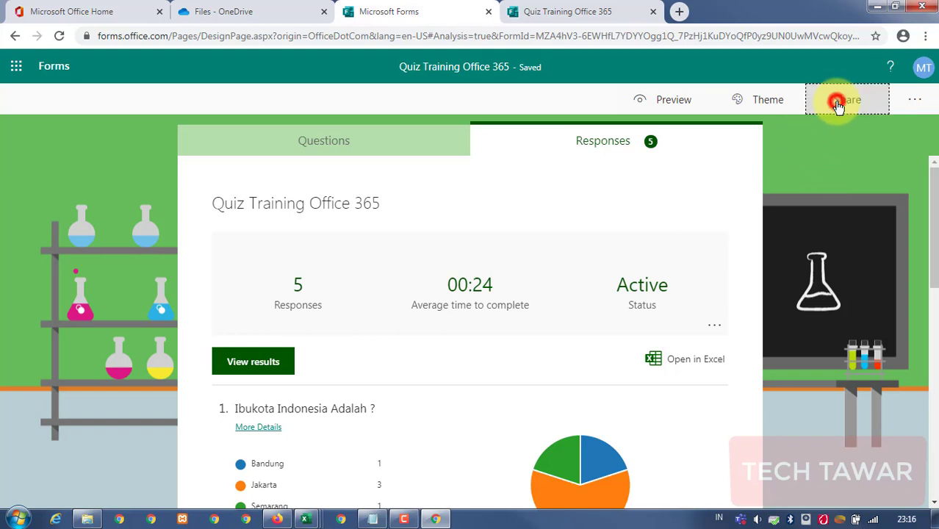
# Copy the quiz's response link restricted to people in the organization.
pyautogui.click(890, 232)
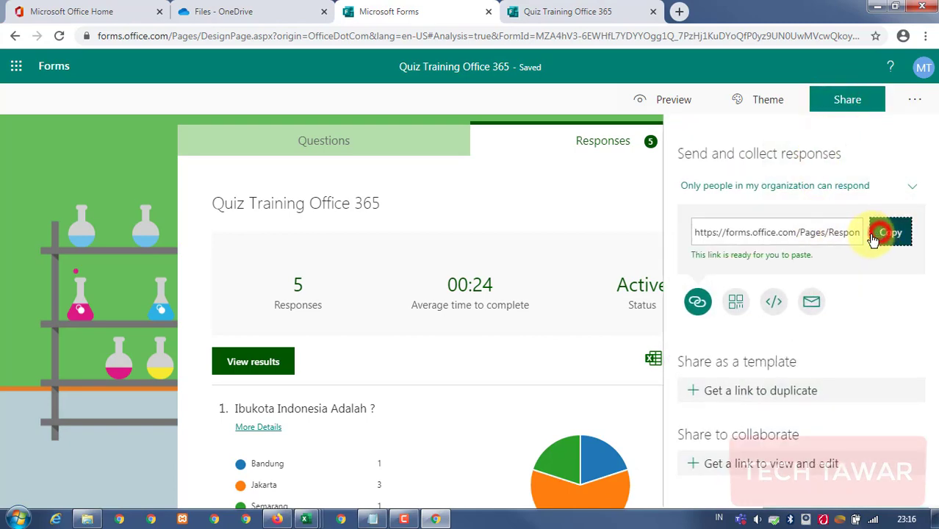
pyautogui.click(818, 232)
pyautogui.click(564, 195)
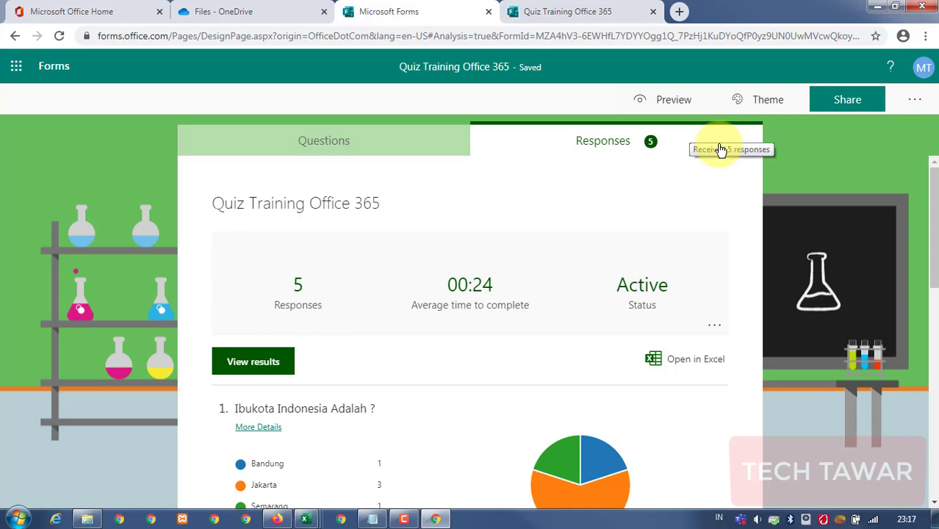
pyautogui.click(843, 97)
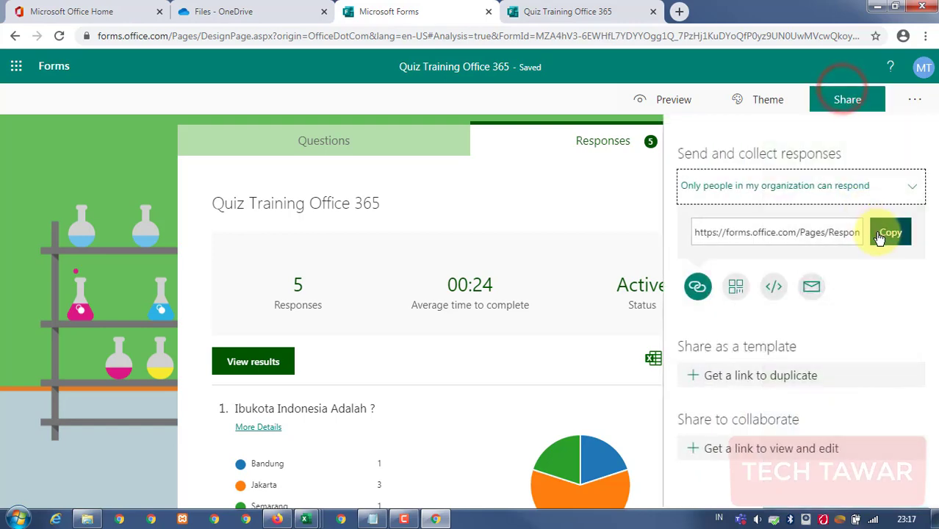
pyautogui.click(885, 234)
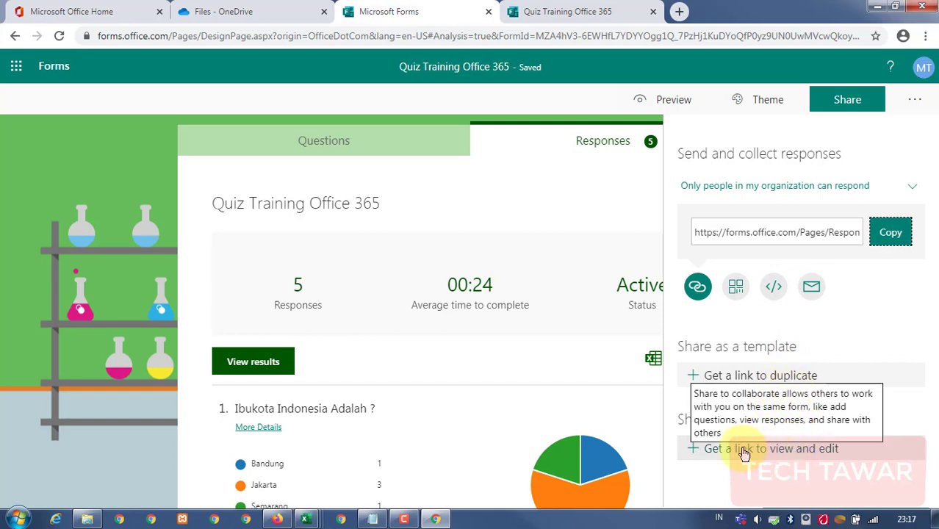
# Generate a view-and-edit collaboration link for work or school account users.
pyautogui.click(785, 454)
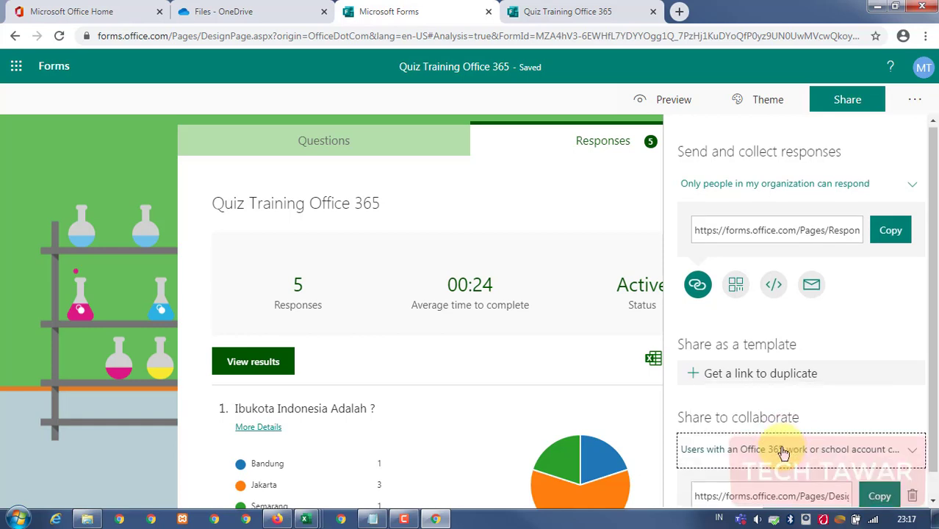
pyautogui.click(776, 469)
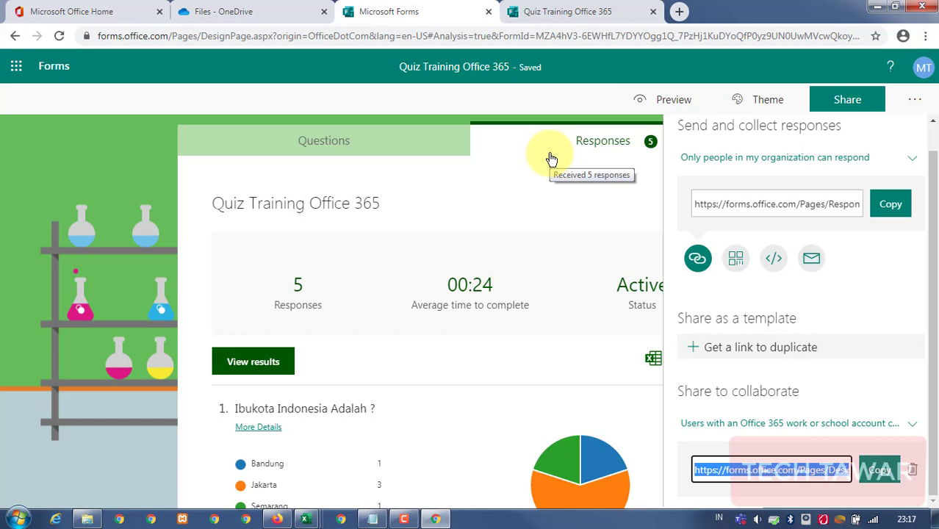
pyautogui.click(733, 466)
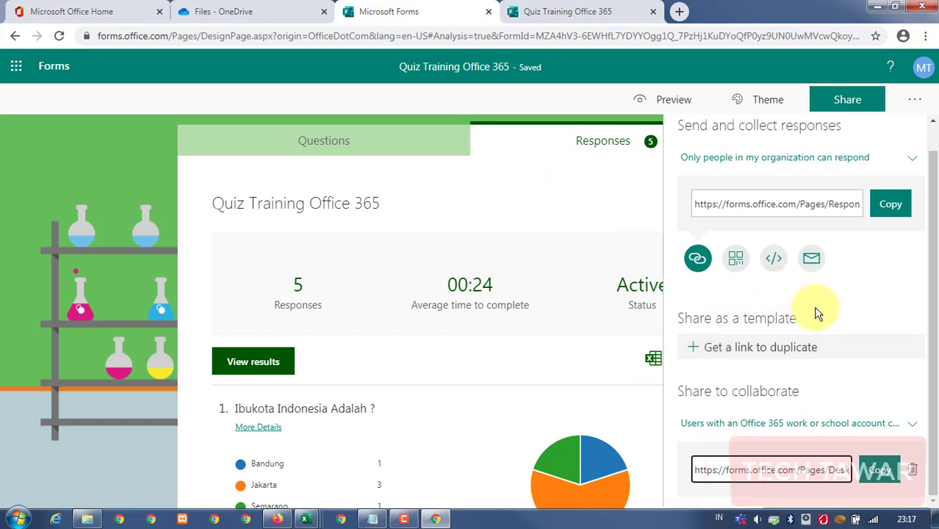
# Select the full response link, then close the sharing panel.
pyautogui.scroll(1, 811, 294)
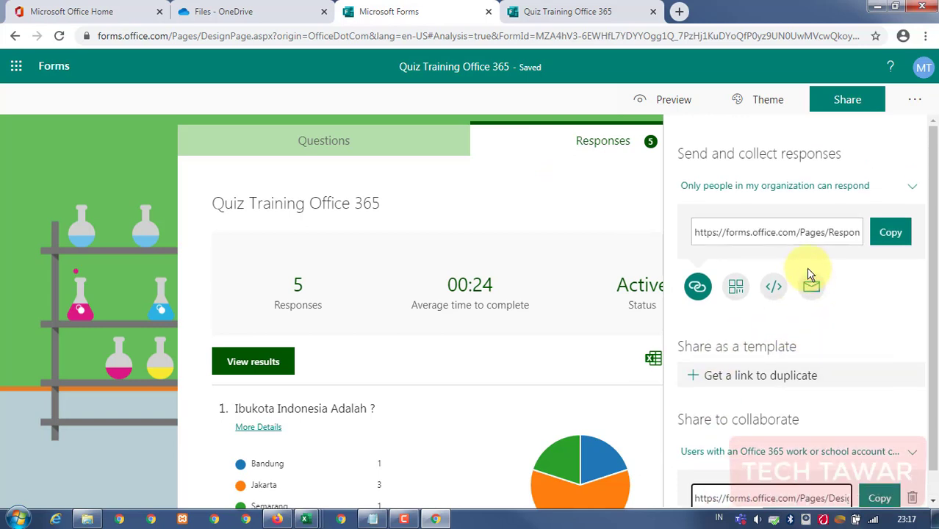
pyautogui.click(752, 233)
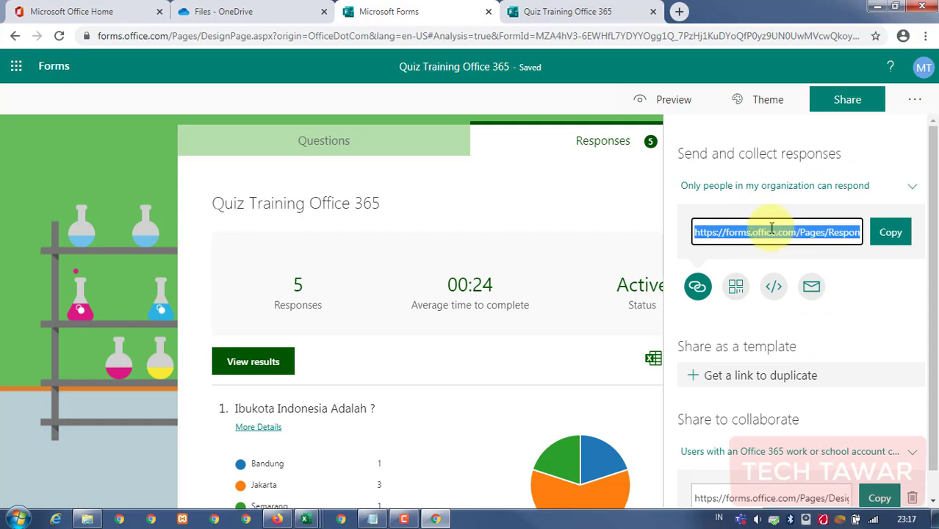
pyautogui.click(677, 151)
pyautogui.moveTo(704, 152); pyautogui.dragTo(849, 158)
pyautogui.click(621, 207)
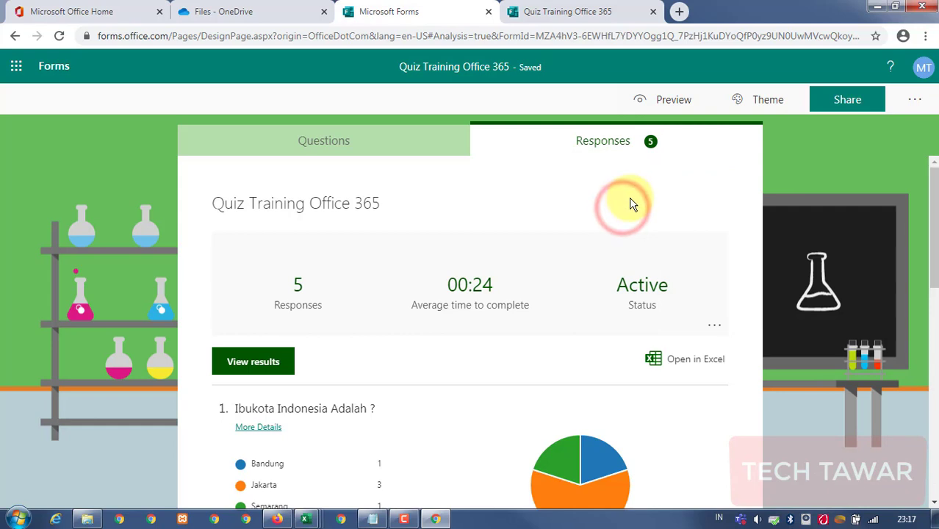